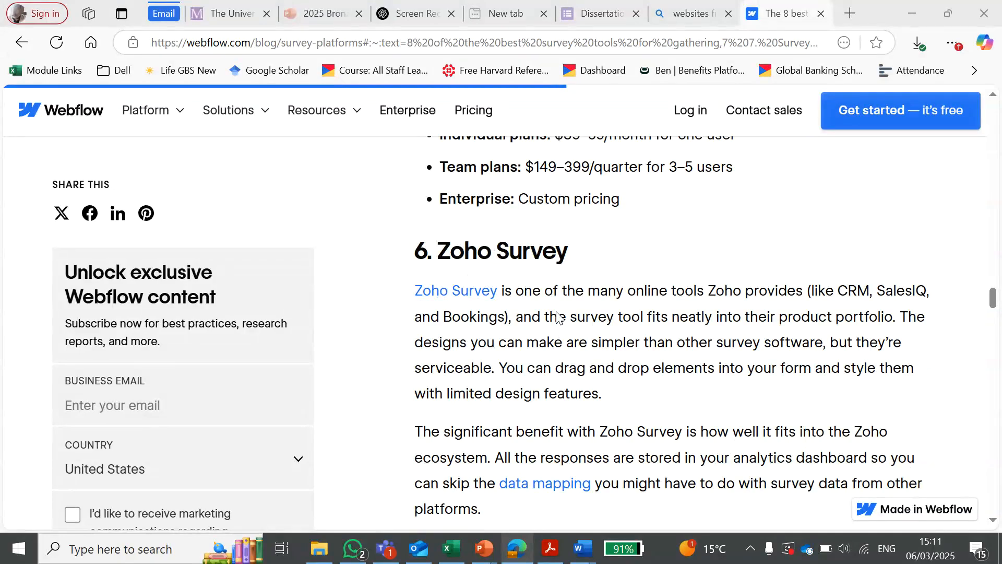
Step: Review the survey tools listed in the Webflow article and highlight the Google Forms heading
scroll(521, 358, "down", 6)
scroll(519, 359, "up", 7)
scroll(519, 359, "up", 20)
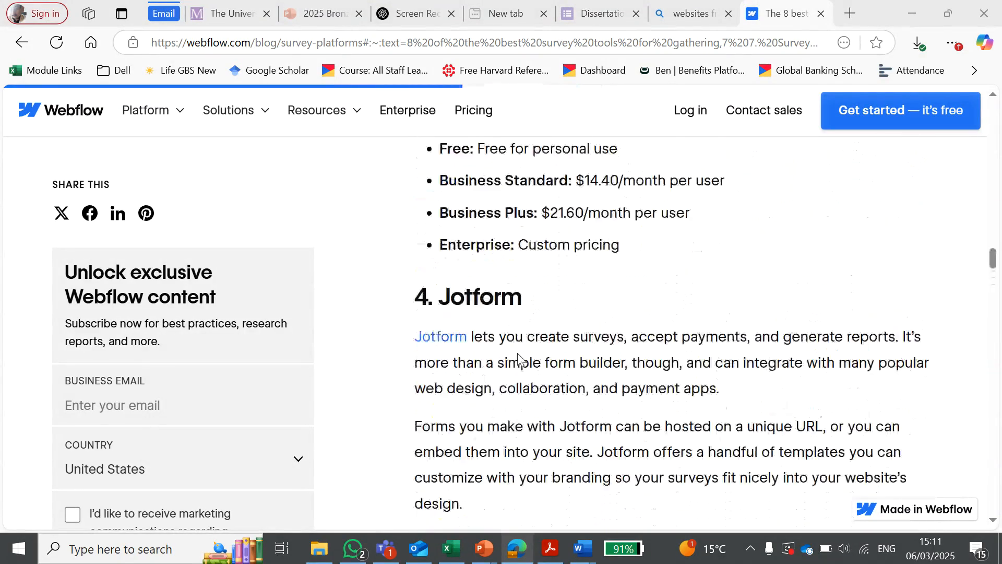
scroll(519, 359, "up", 6)
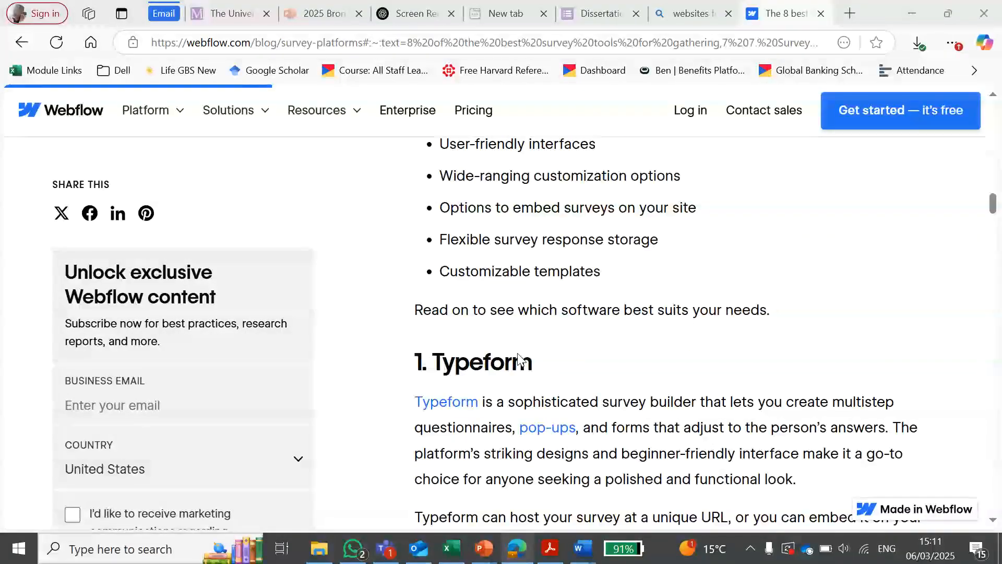
scroll(520, 359, "down", 12)
scroll(520, 359, "down", 9)
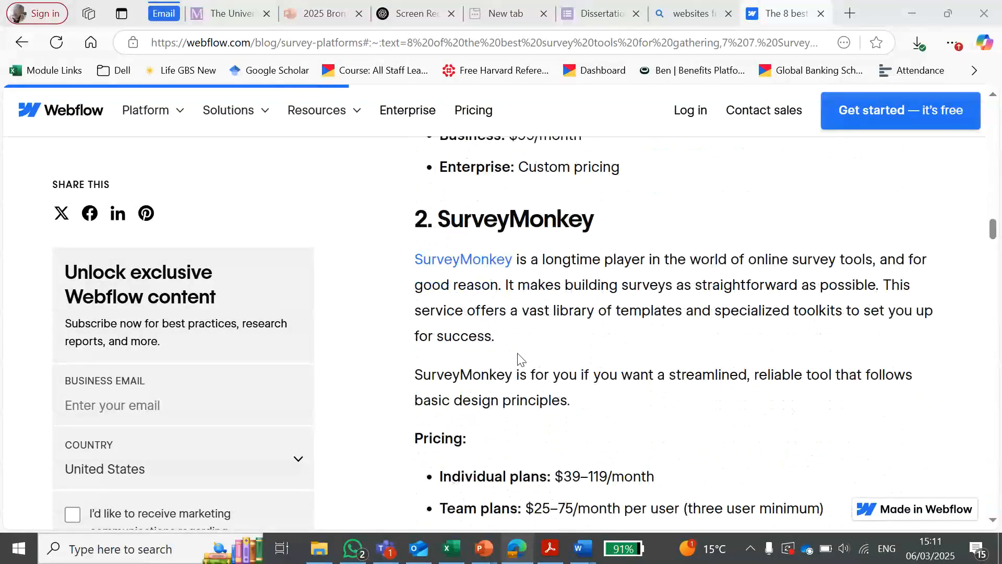
left_click_drag(438, 278, 593, 298)
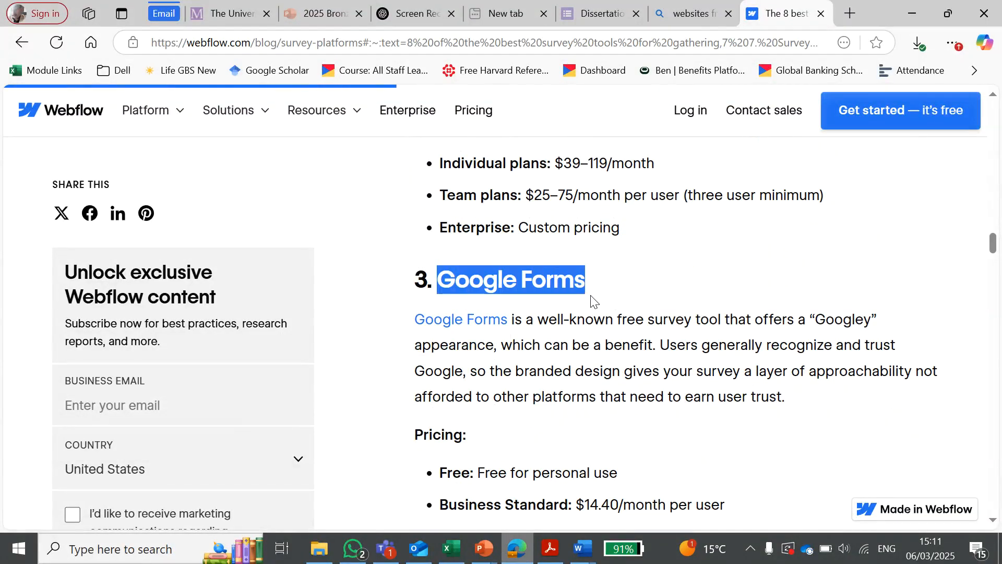
left_click(634, 303)
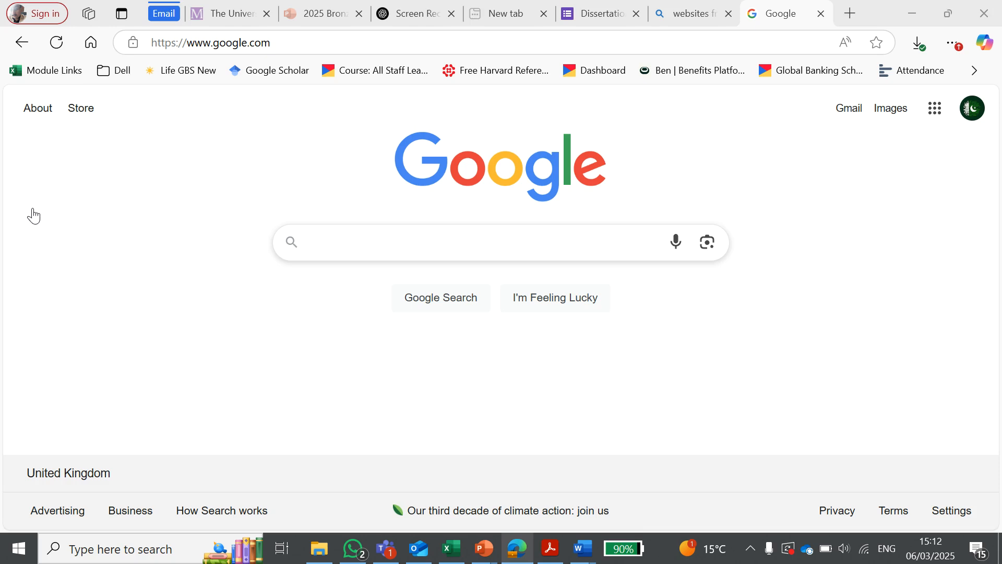
Step: Search Google for "Google Forms"
left_click(352, 245)
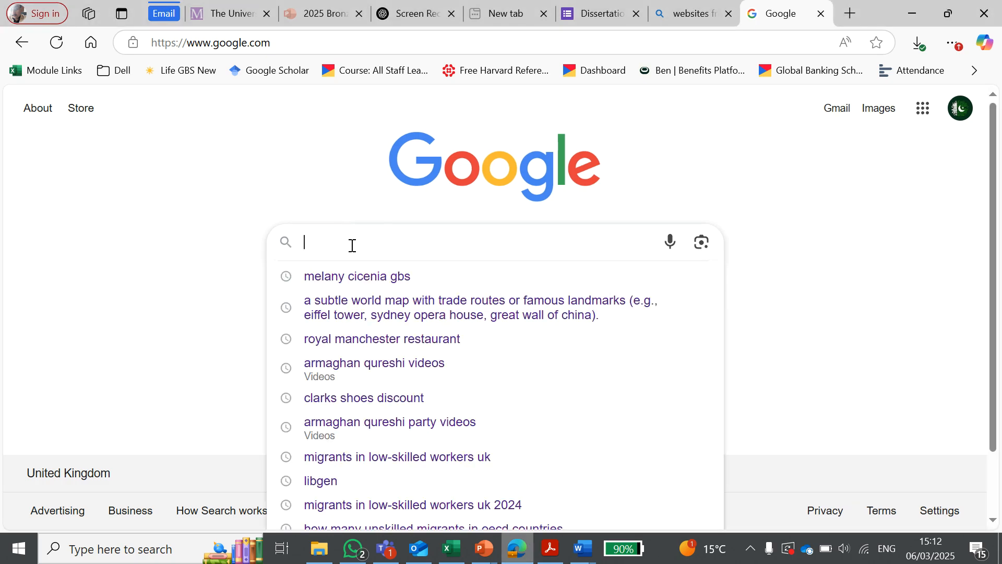
left_click(168, 156)
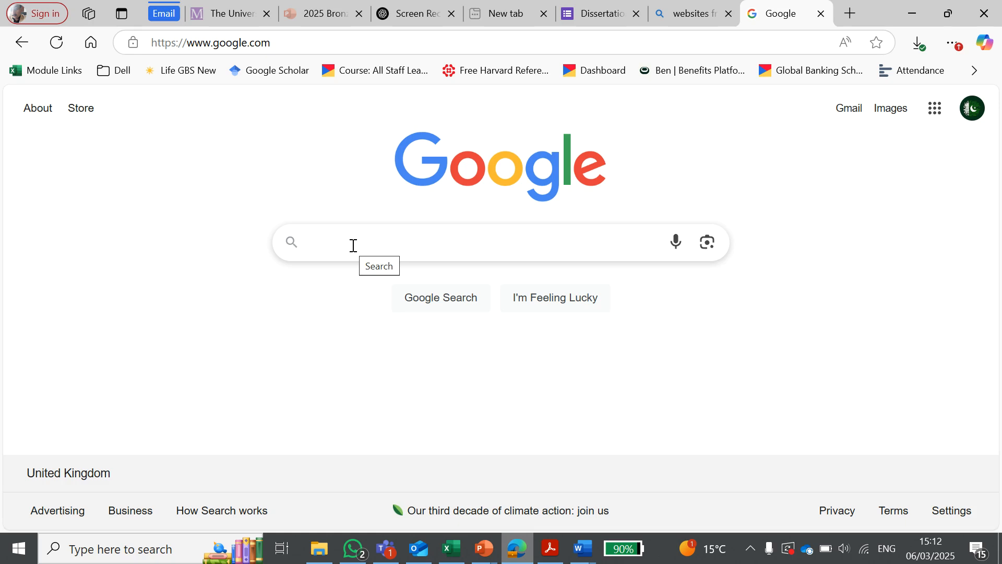
left_click(354, 245)
type("Googl")
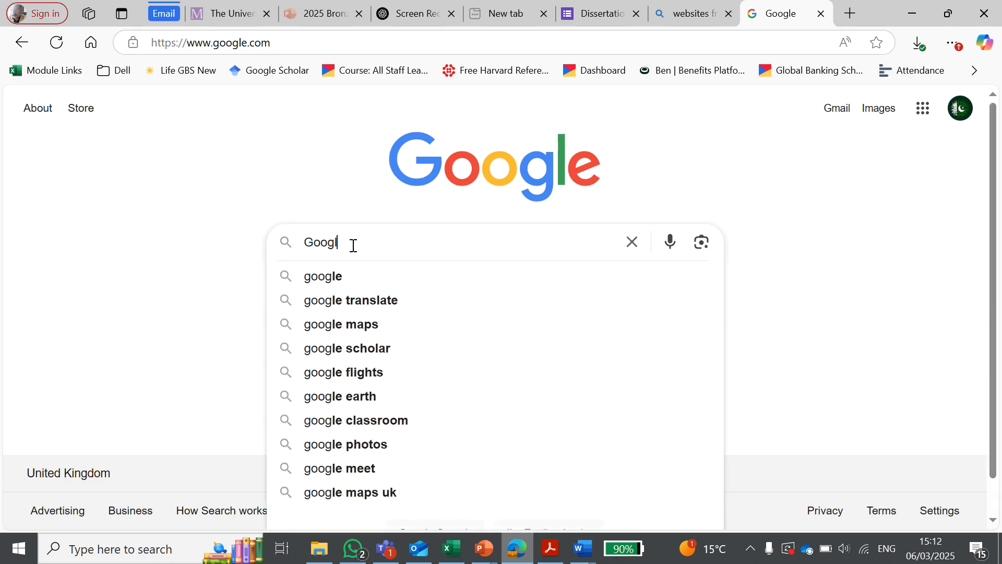
type("e Forms")
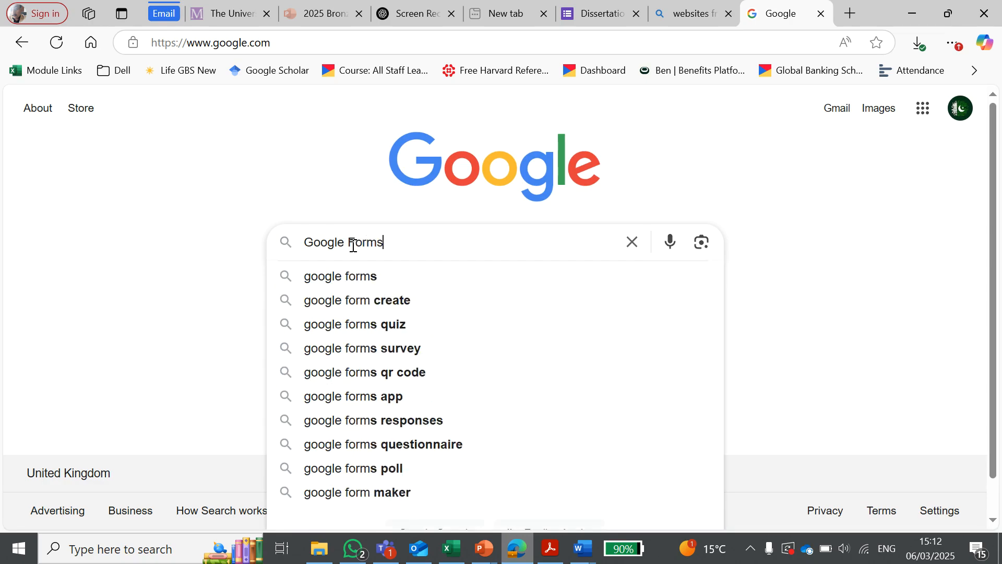
key("Return")
Step: Open the official Google Forms sign-in page from the search results
scroll(206, 263, "down", 10)
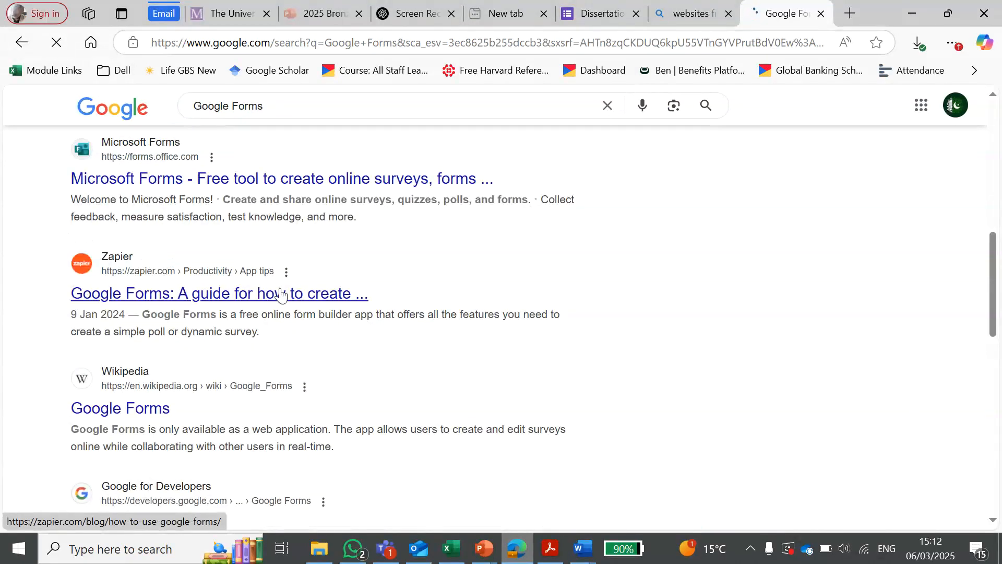
scroll(282, 293, "down", 5)
scroll(387, 313, "up", 15)
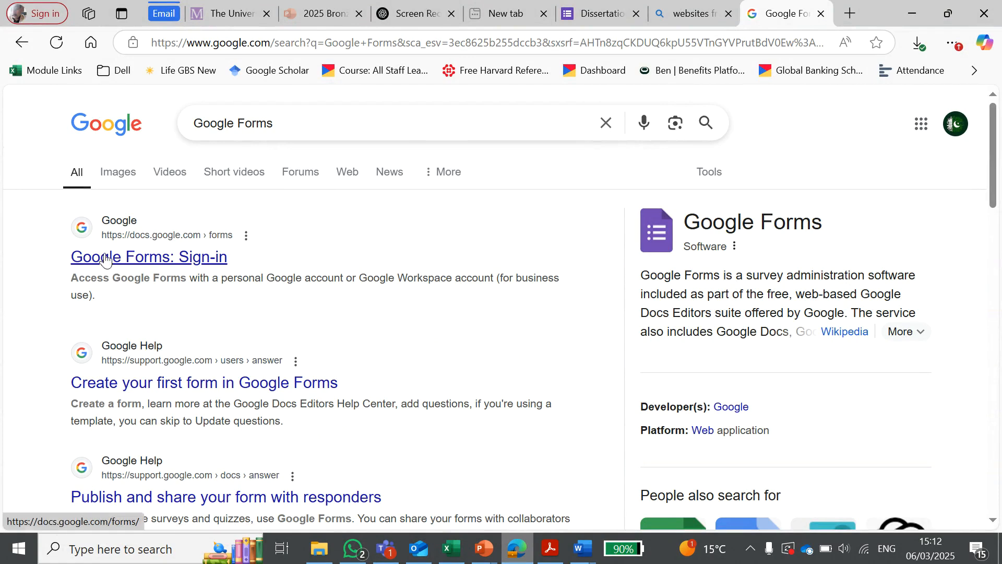
left_click(140, 260)
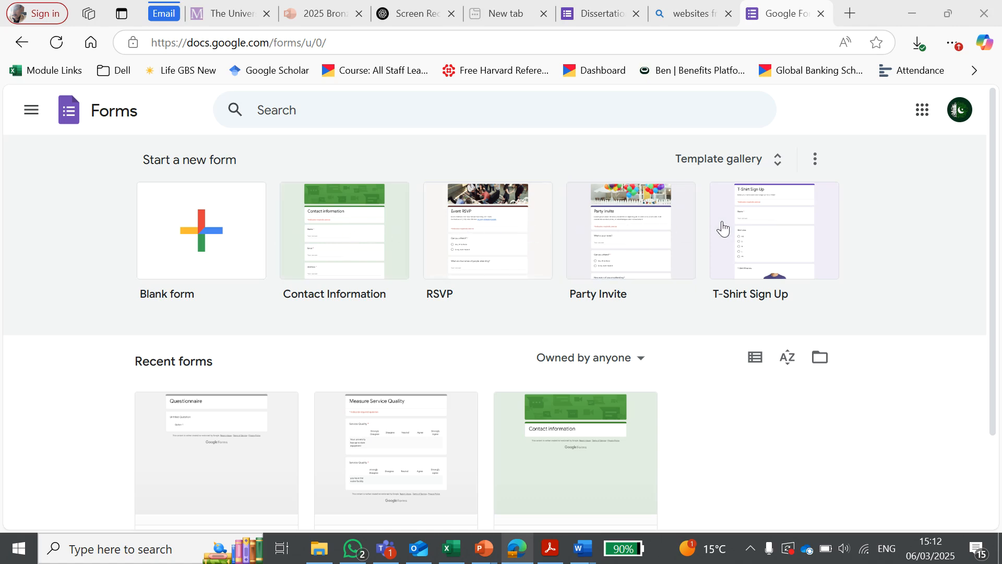
Step: Browse the full template gallery and create a new blank form from it, dismissing the access management tip
left_click(776, 163)
scroll(574, 250, "down", 8)
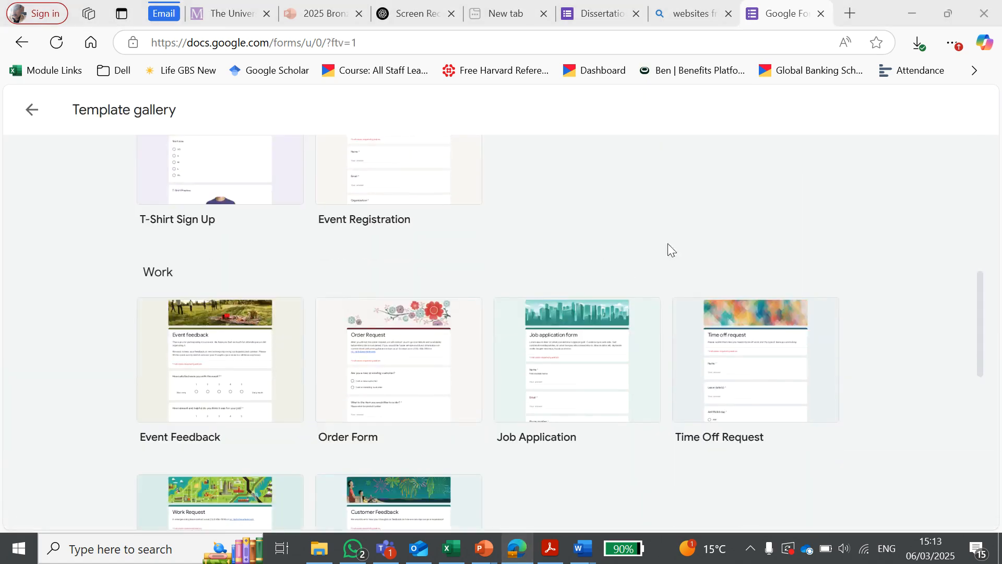
scroll(626, 234, "up", 2)
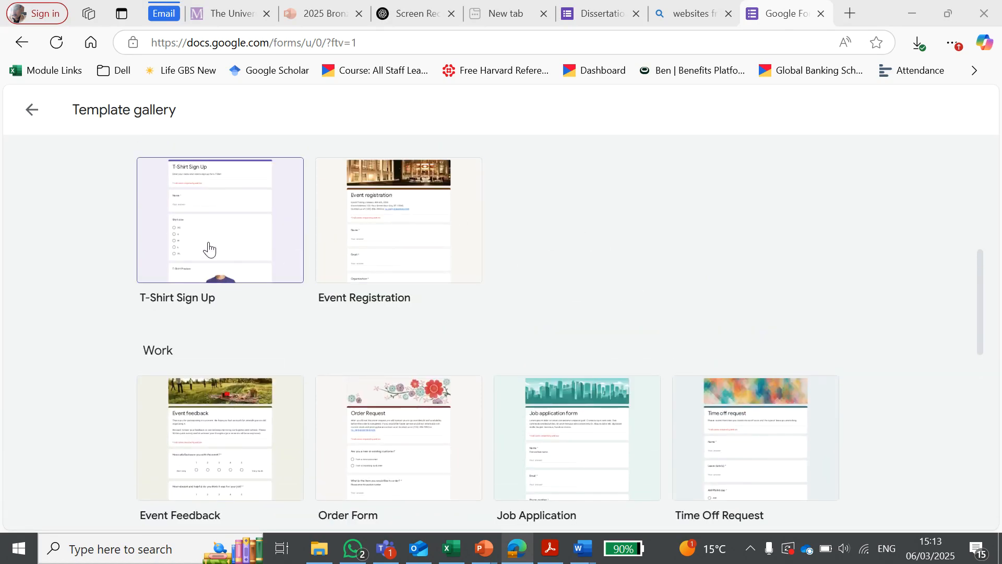
scroll(199, 266, "down", 6)
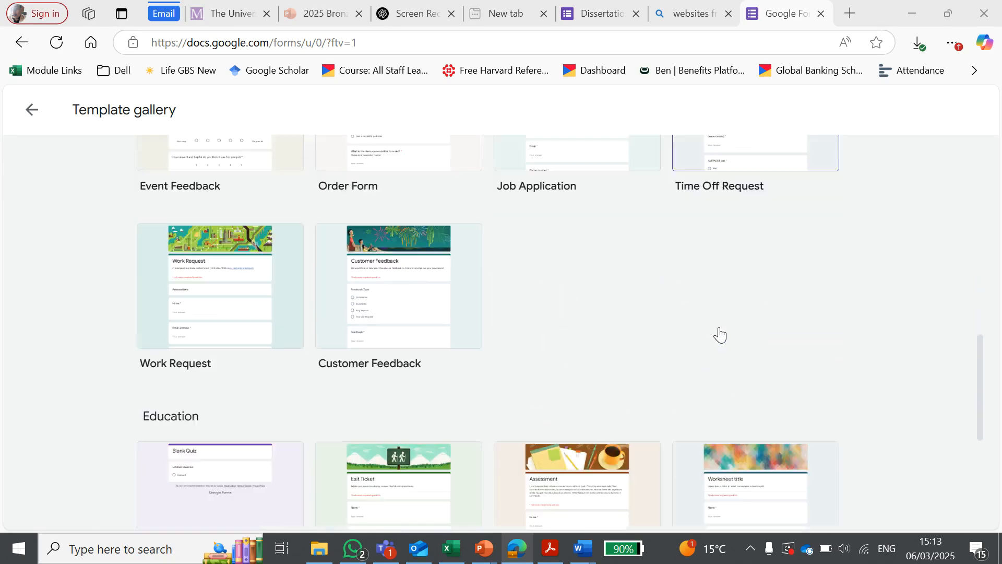
scroll(719, 334, "down", 5)
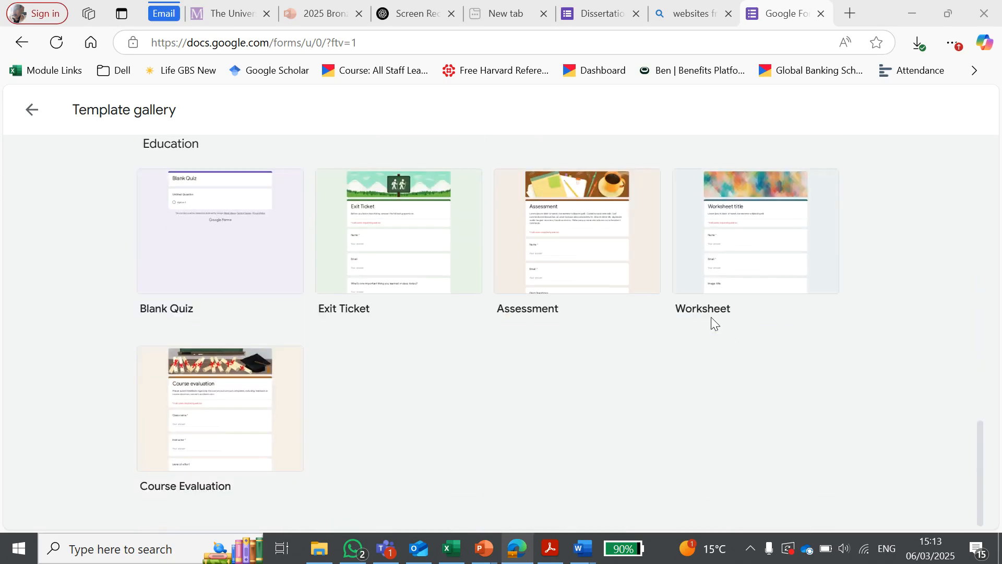
scroll(710, 318, "up", 10)
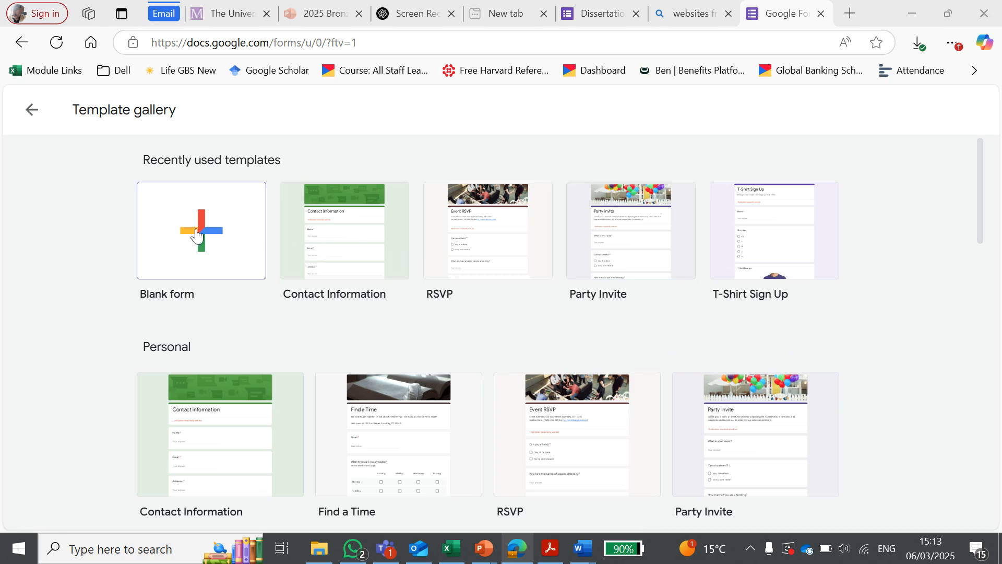
left_click(196, 234)
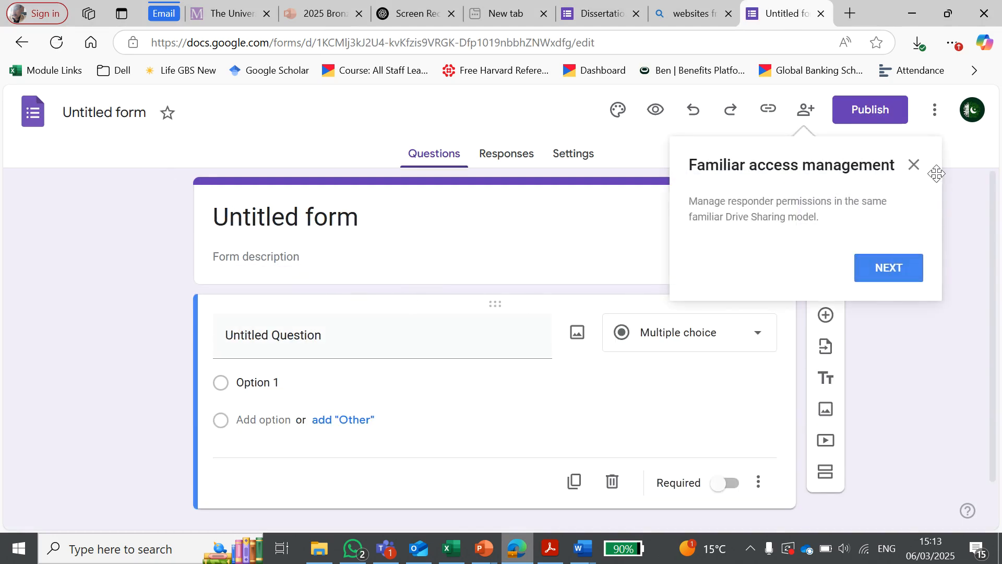
left_click(914, 166)
Step: Replace the placeholder form title with "Diversity Management Survey"
left_click(290, 214)
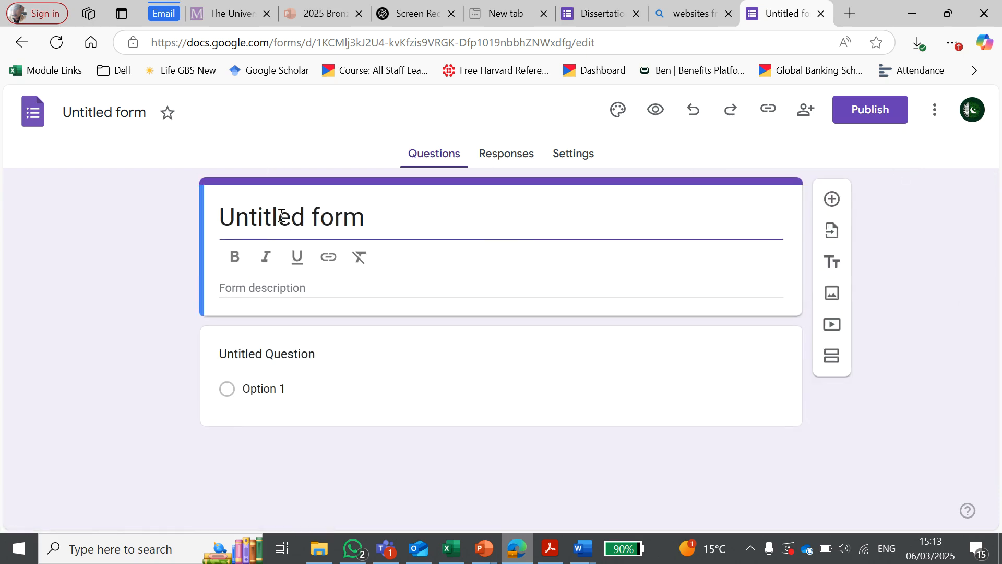
double_click(271, 218)
left_click(271, 218)
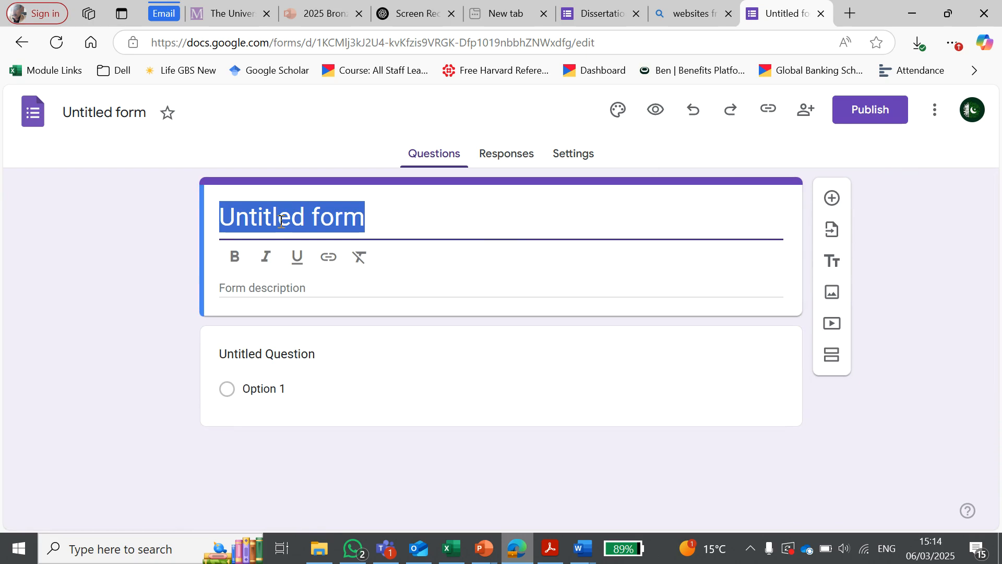
type("Diversity ")
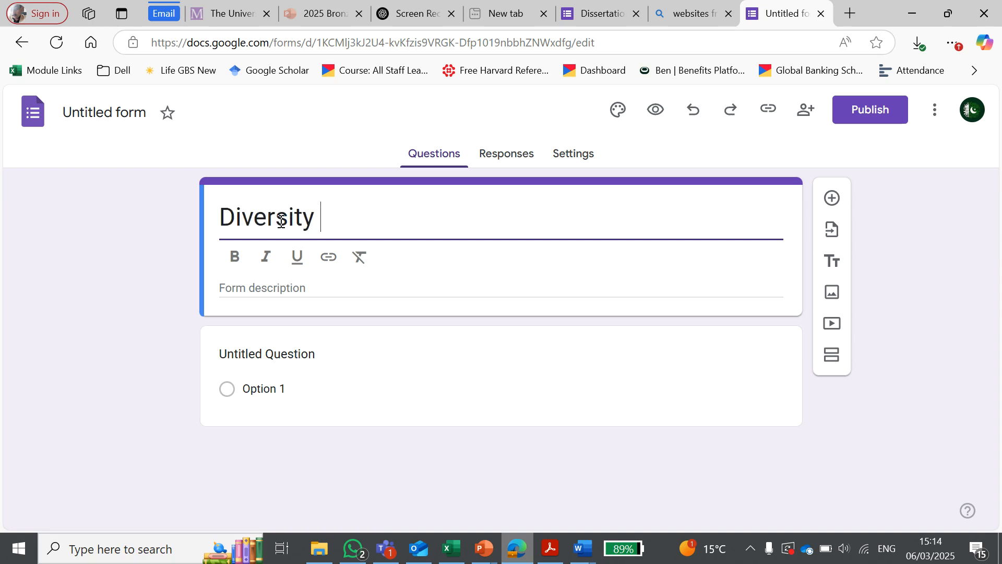
type("Manage")
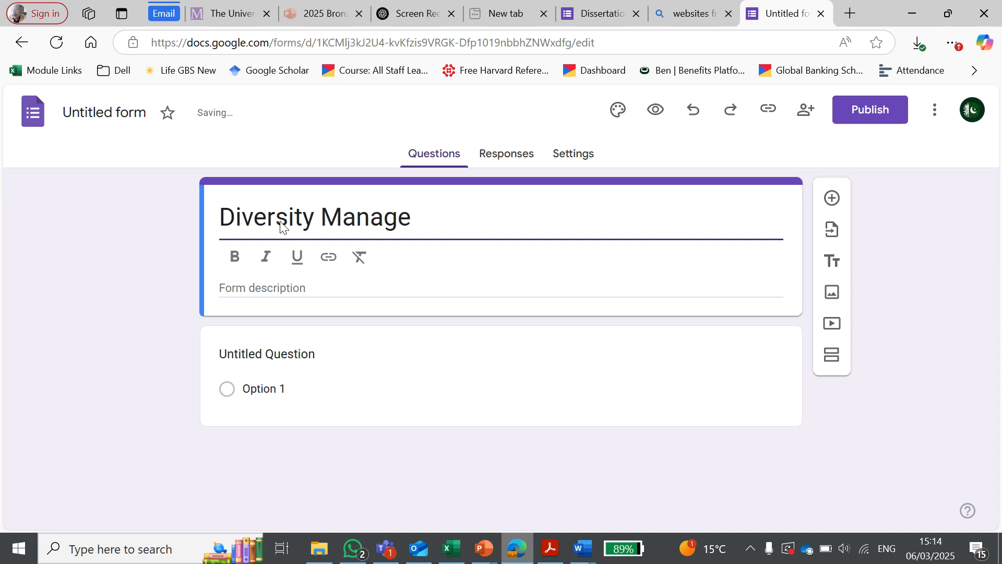
type("ment S")
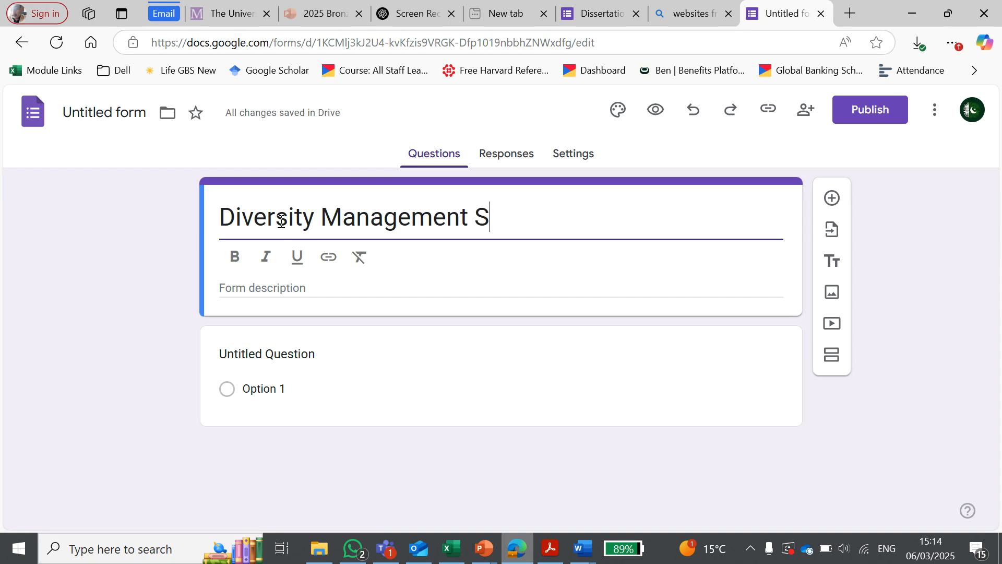
type("urvey")
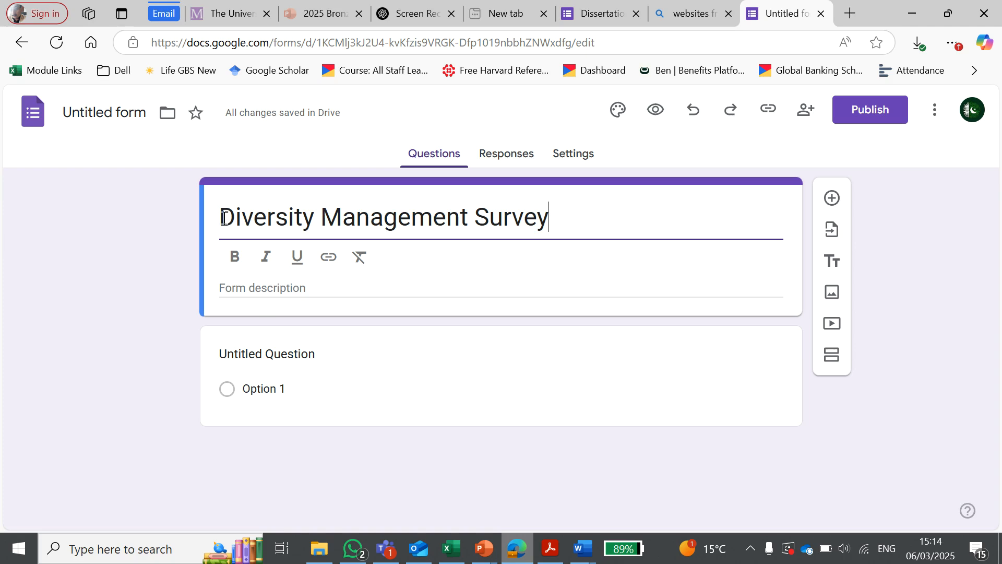
left_click_drag(223, 218, 593, 251)
left_click(389, 219)
left_click(550, 218)
Step: Paste the prepared participant letter with its privacy and confidentiality statement into the form description
left_click(300, 287)
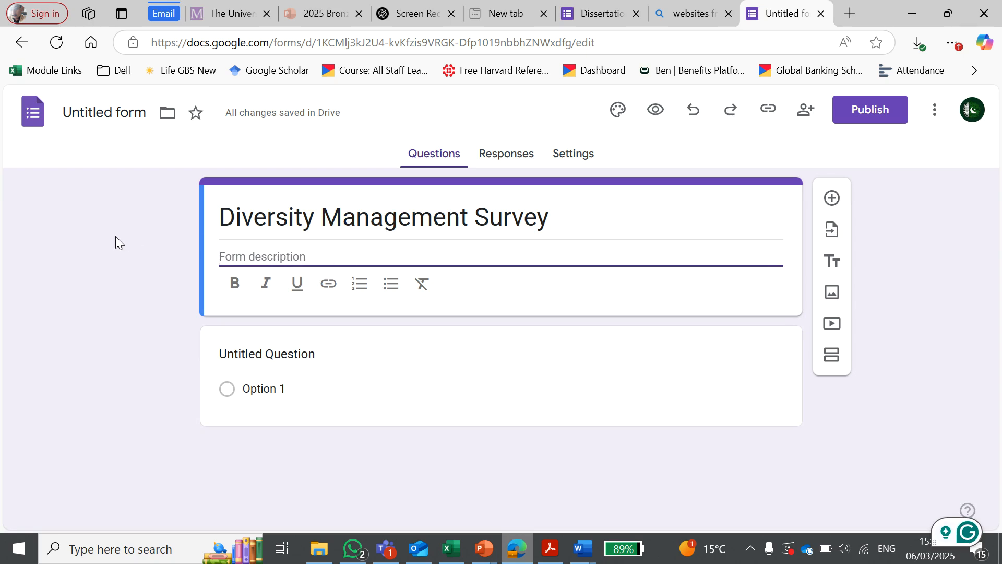
left_click(280, 256)
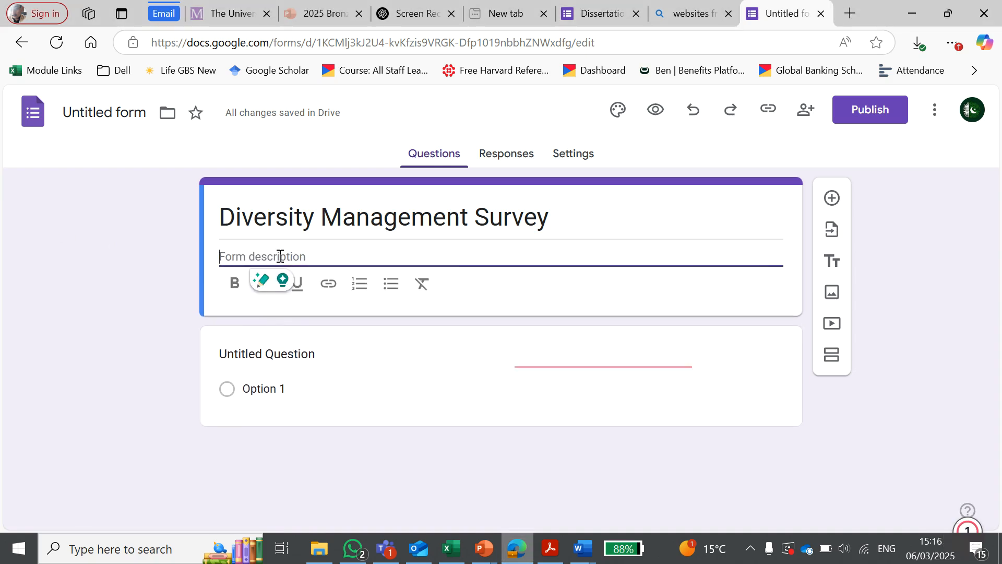
key("ctrl+v")
Step: Read through the form description, checking the study introduction, voluntary participation note, privacy bullet points, consent wording and contact details
scroll(329, 307, "down", 2)
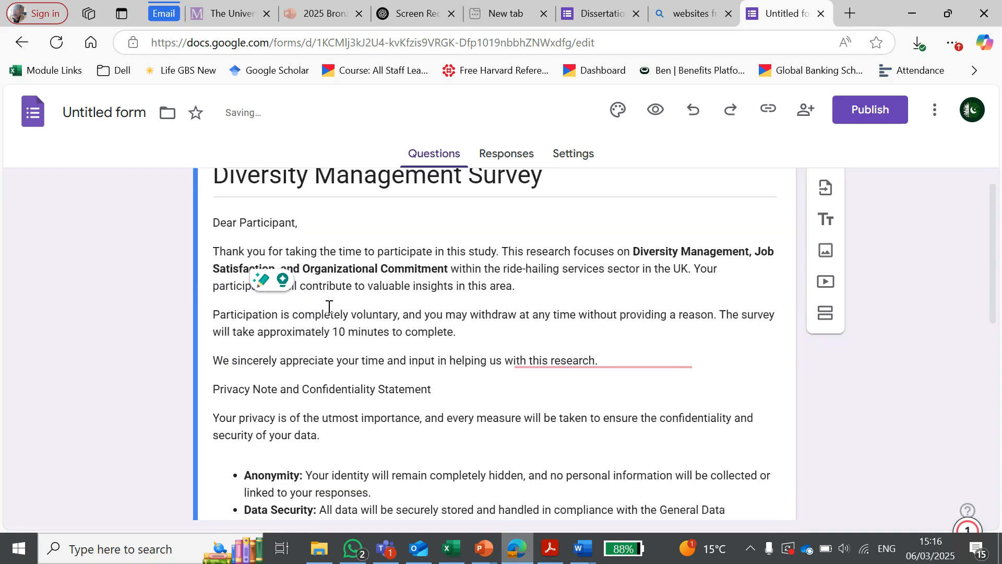
scroll(328, 305, "down", 2)
scroll(328, 301, "up", 3)
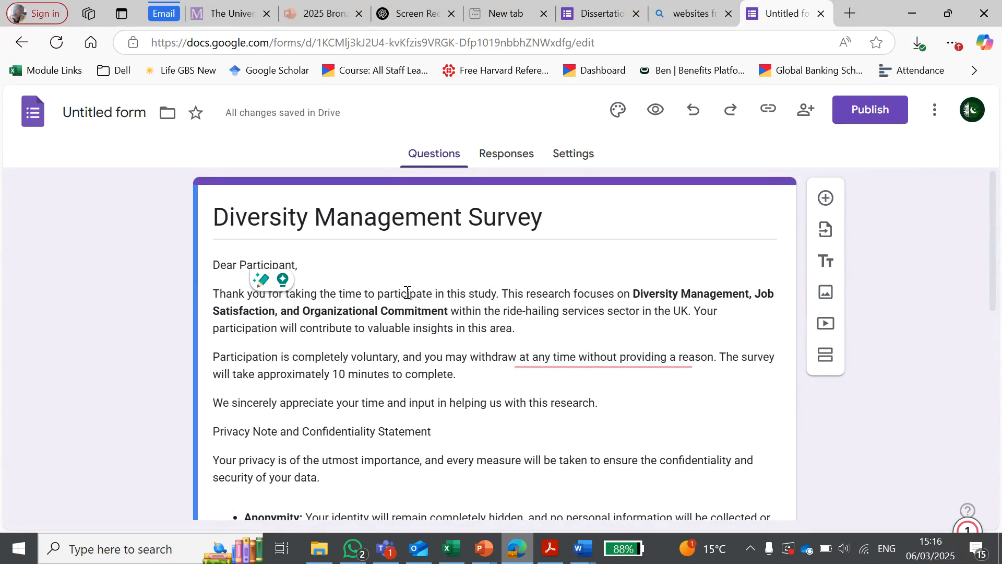
left_click_drag(408, 293, 668, 292)
left_click(300, 321)
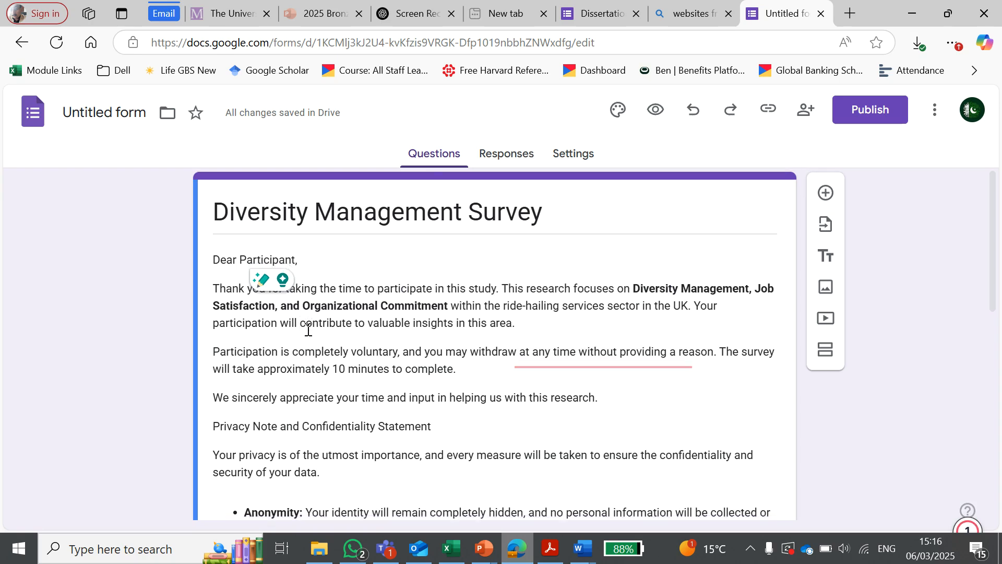
scroll(313, 324, "down", 1)
scroll(352, 303, "down", 1)
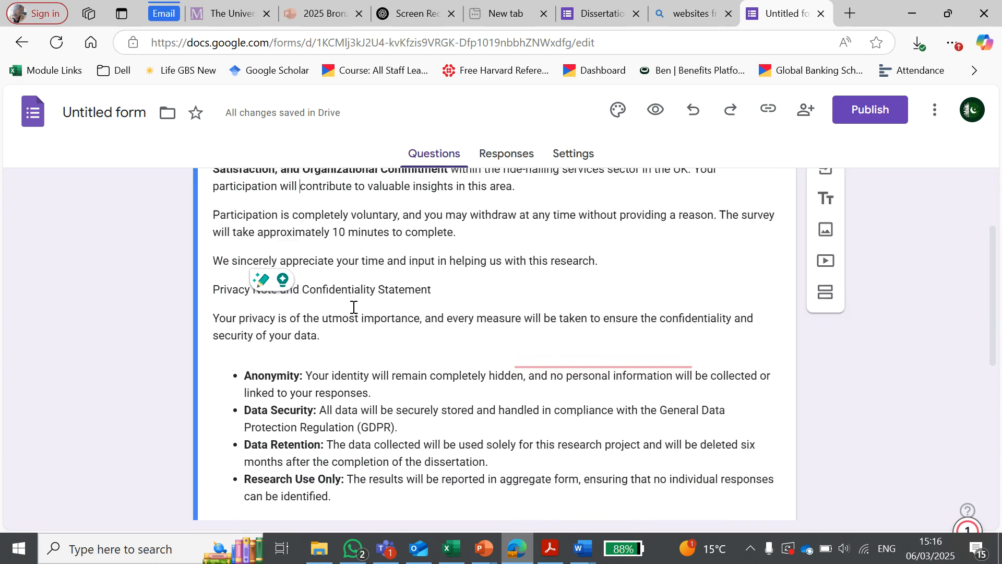
scroll(353, 307, "down", 2)
scroll(352, 307, "up", 2)
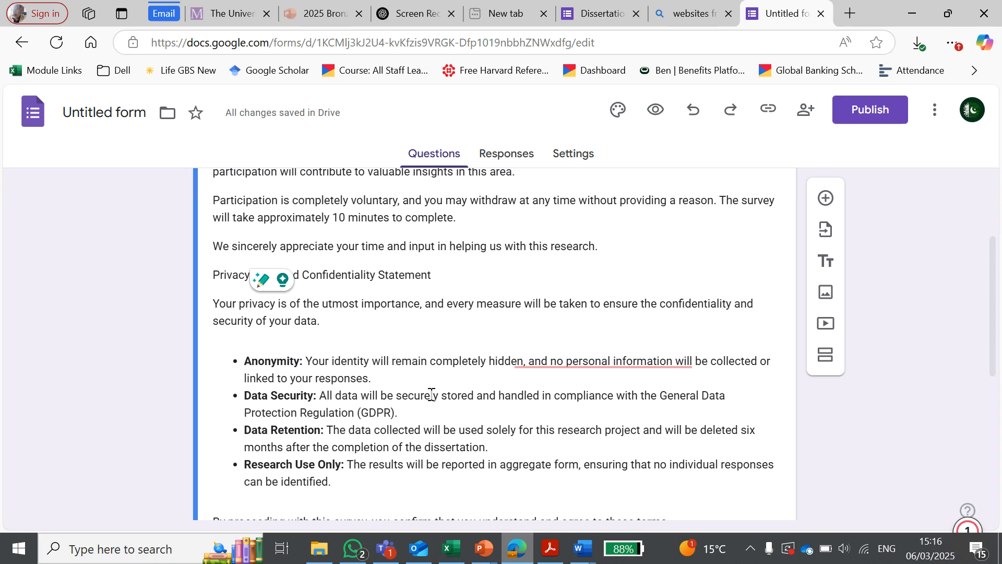
scroll(431, 395, "down", 1)
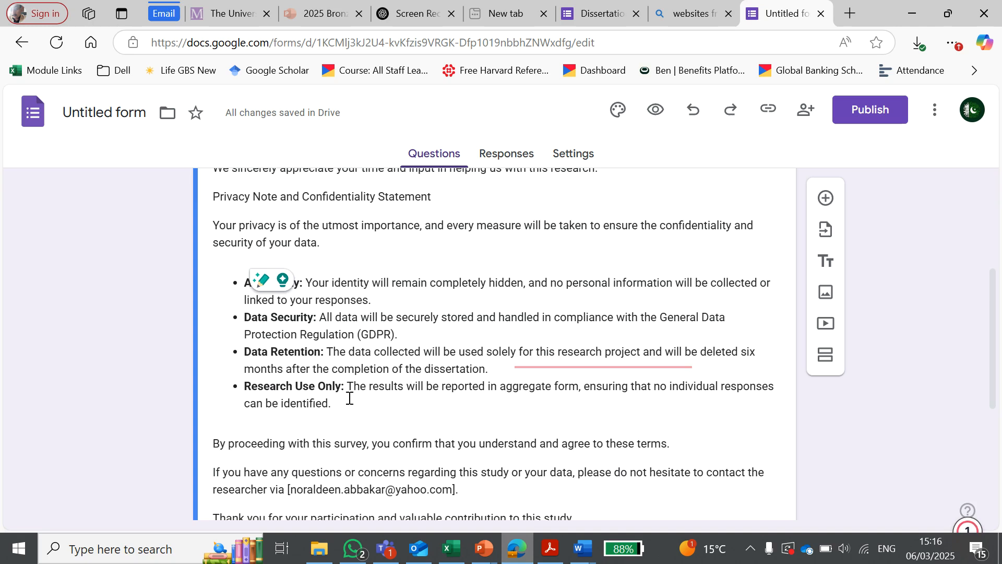
scroll(340, 395, "down", 2)
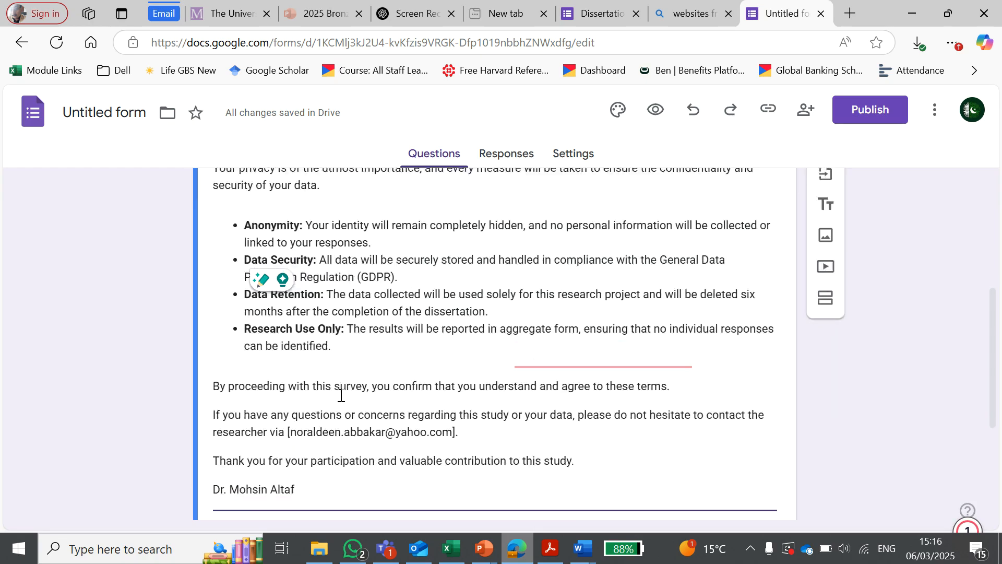
scroll(310, 384, "up", 1)
scroll(309, 385, "up", 6)
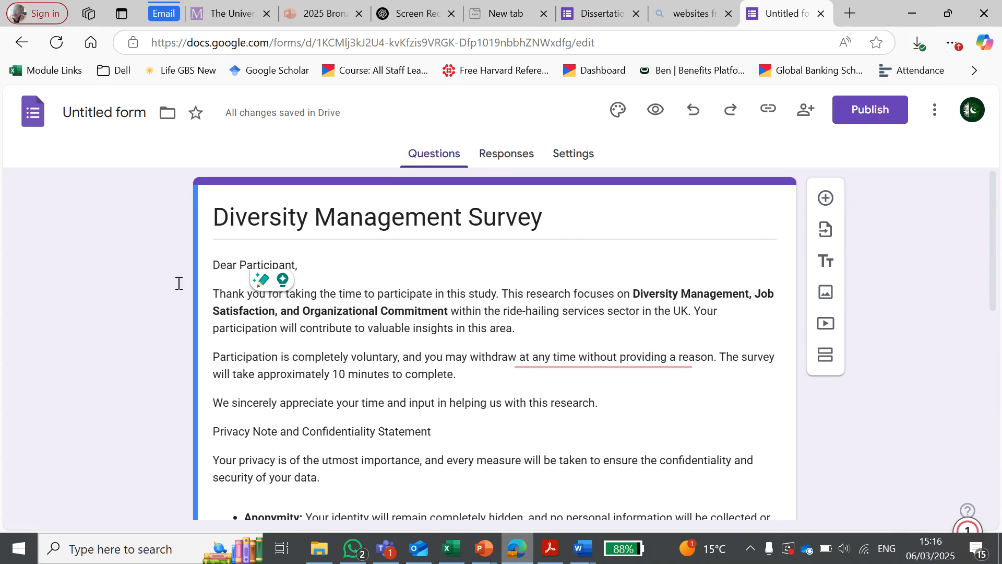
scroll(36, 216, "down", 3)
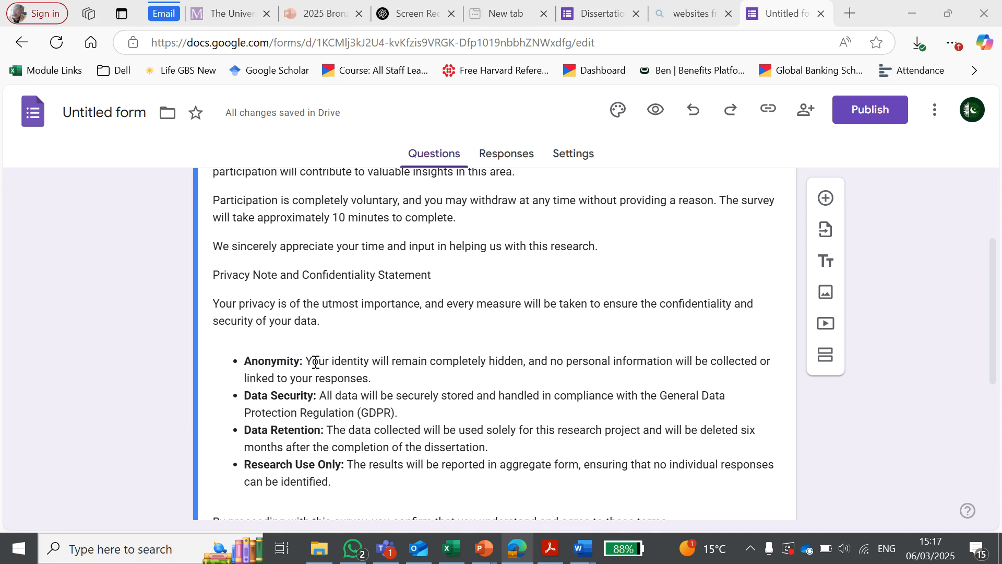
Step: Examine the form description's privacy bullet points on anonymity, data security, retention and research use, along with the closing consent and contact lines
left_click_drag(312, 360, 413, 376)
left_click(476, 474)
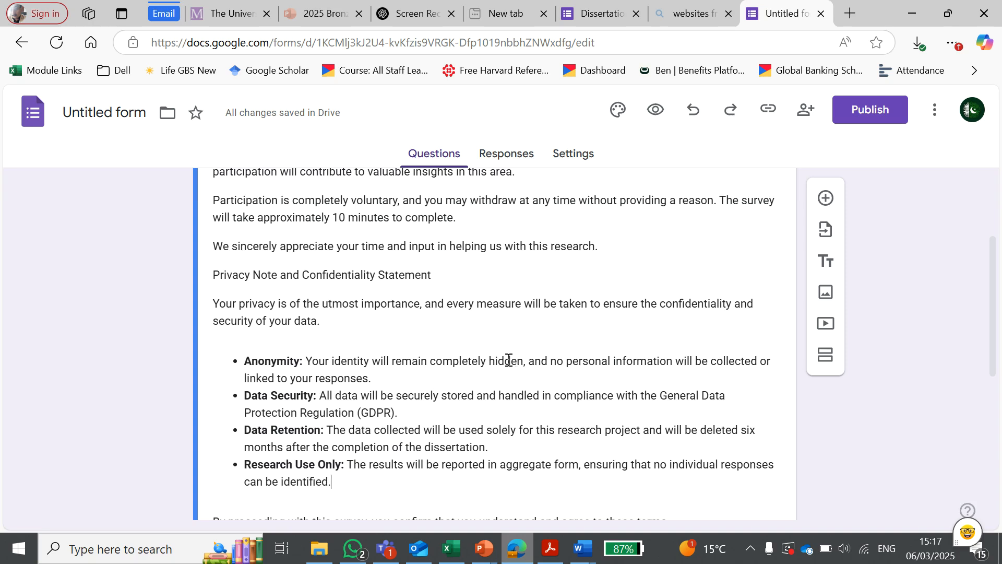
left_click_drag(509, 360, 683, 361)
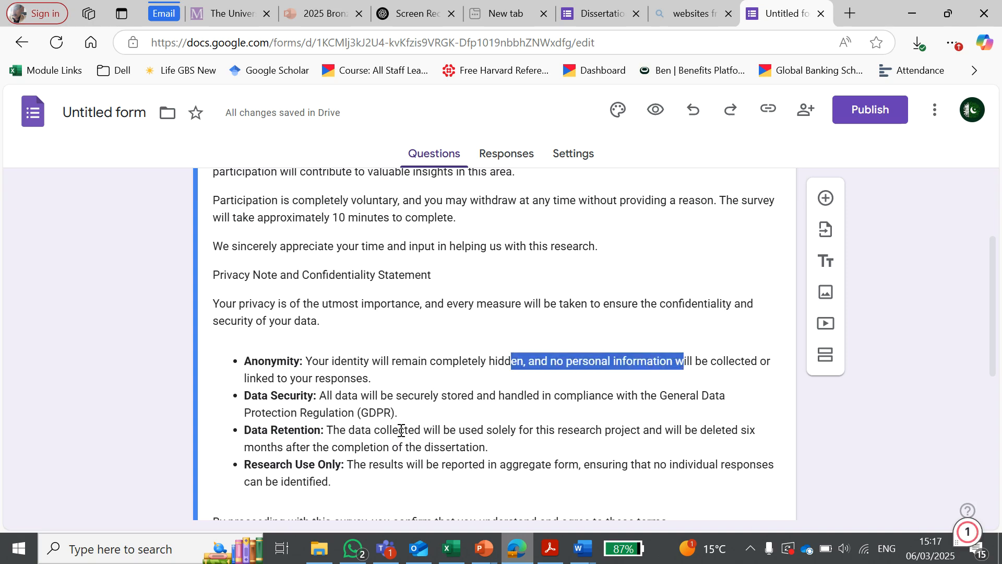
left_click(343, 399)
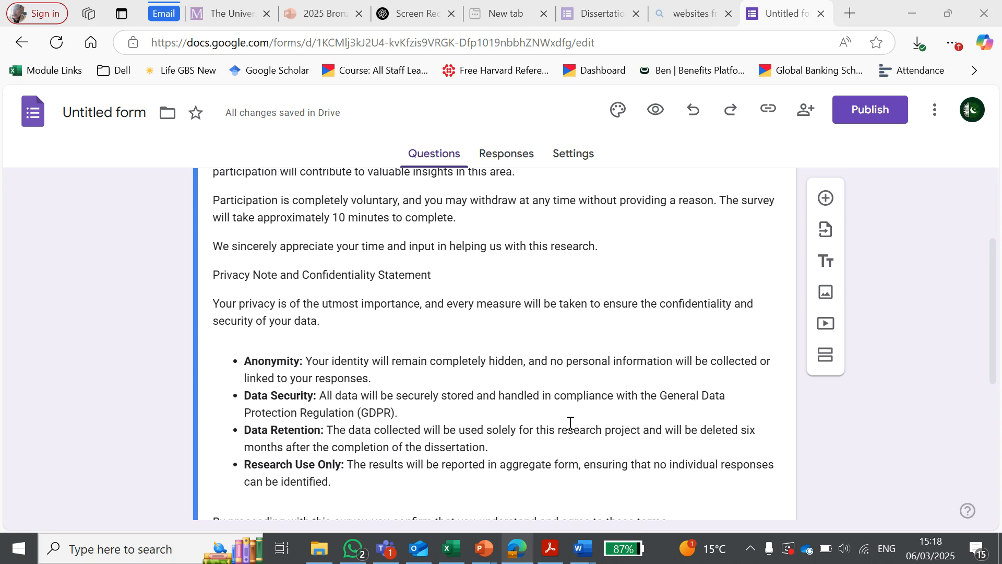
left_click_drag(315, 416, 474, 431)
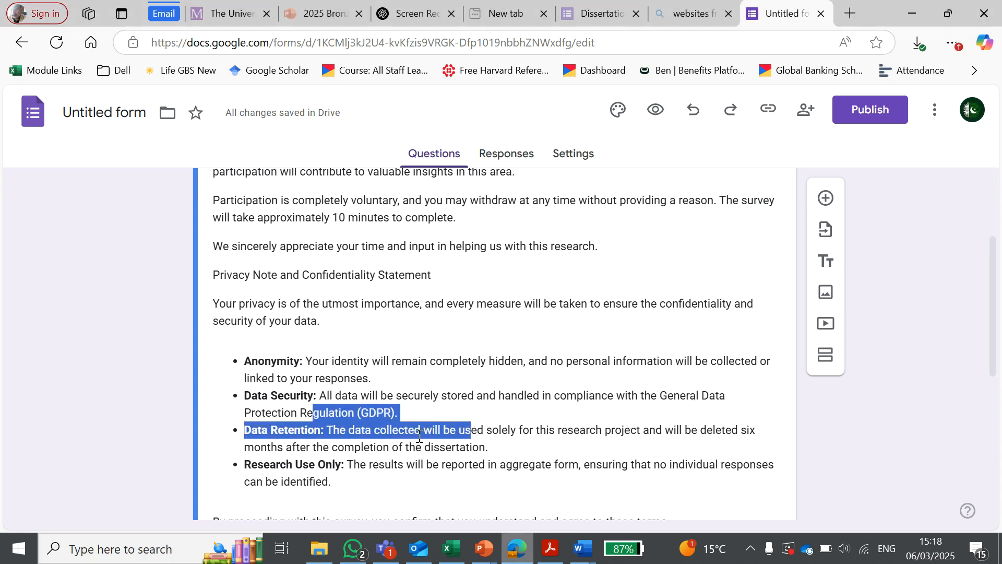
left_click(391, 348)
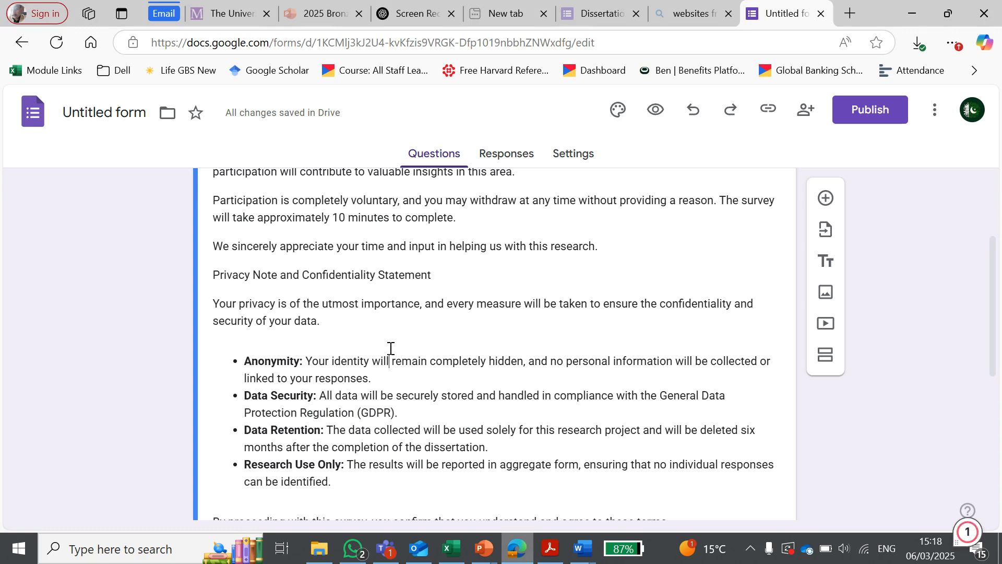
scroll(355, 334, "down", 5)
scroll(325, 289, "up", 3)
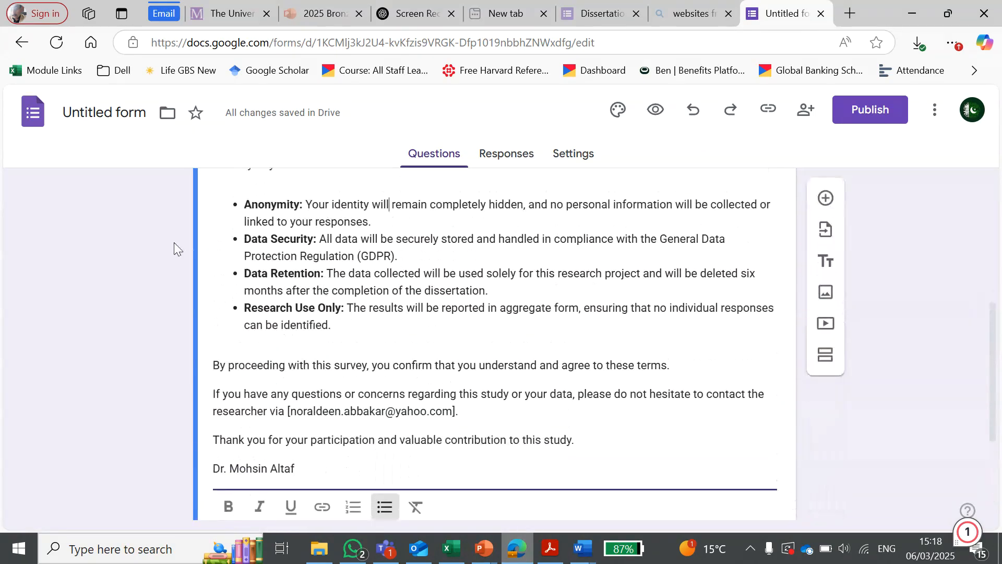
scroll(447, 286, "down", 3)
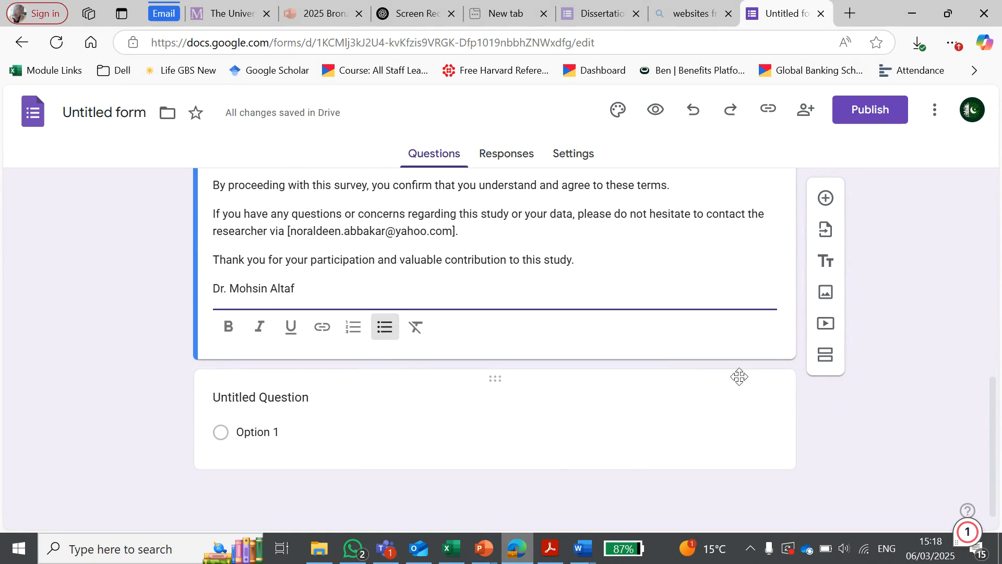
Step: Add another question after the form description and browse the question types offered for it
left_click(828, 201)
scroll(324, 391, "down", 3)
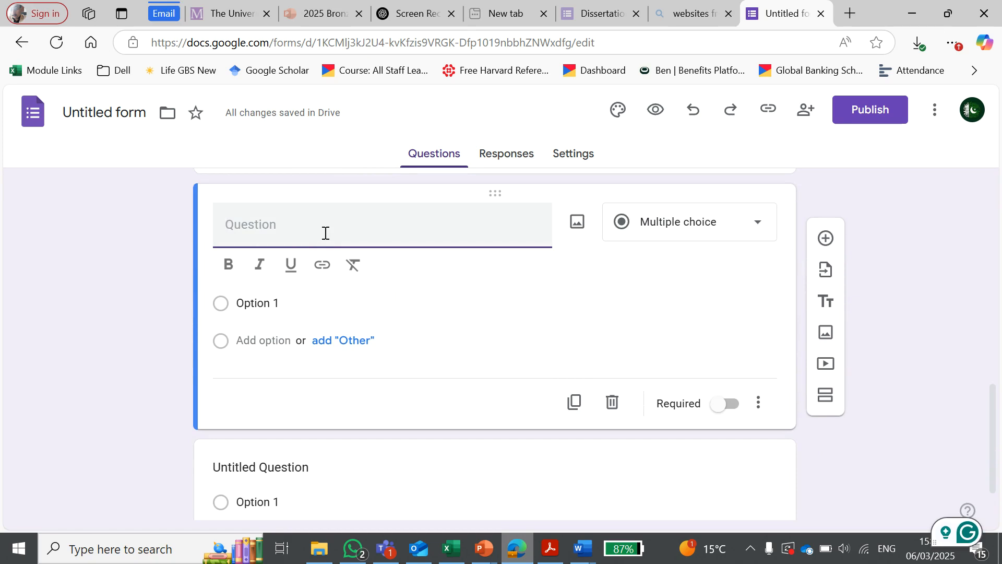
left_click(757, 225)
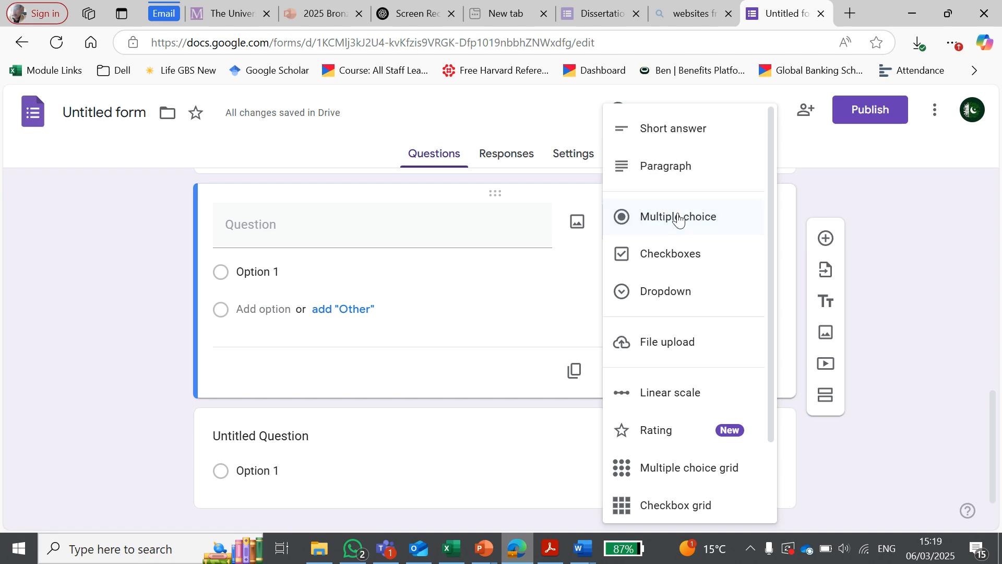
scroll(699, 214, "down", 2)
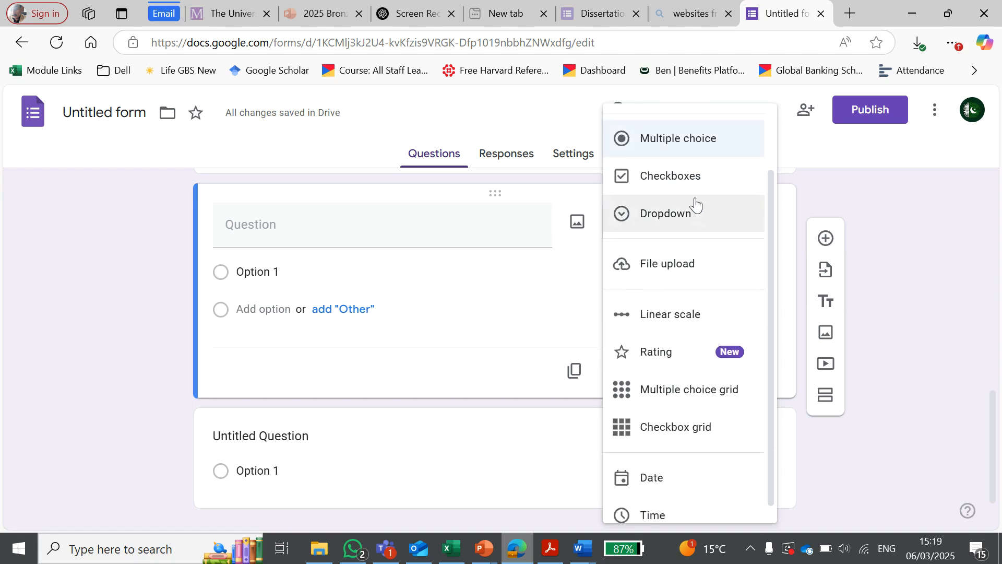
scroll(679, 212, "up", 2)
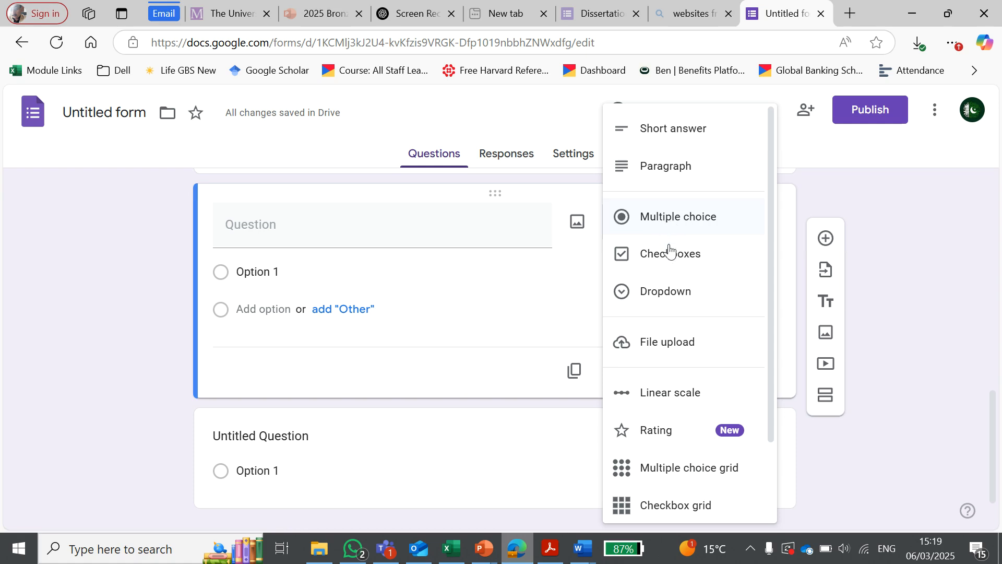
scroll(666, 260, "down", 2)
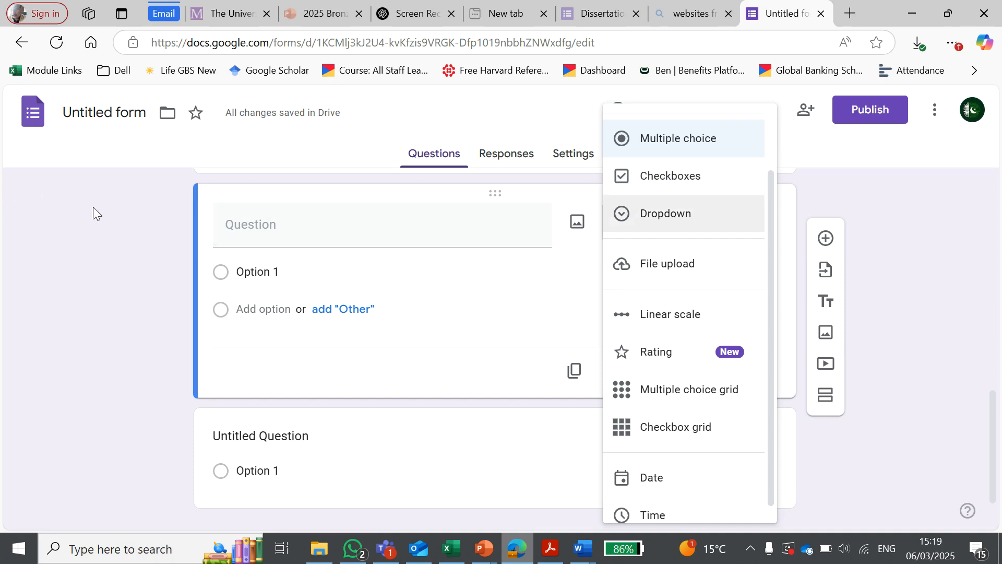
left_click(31, 209)
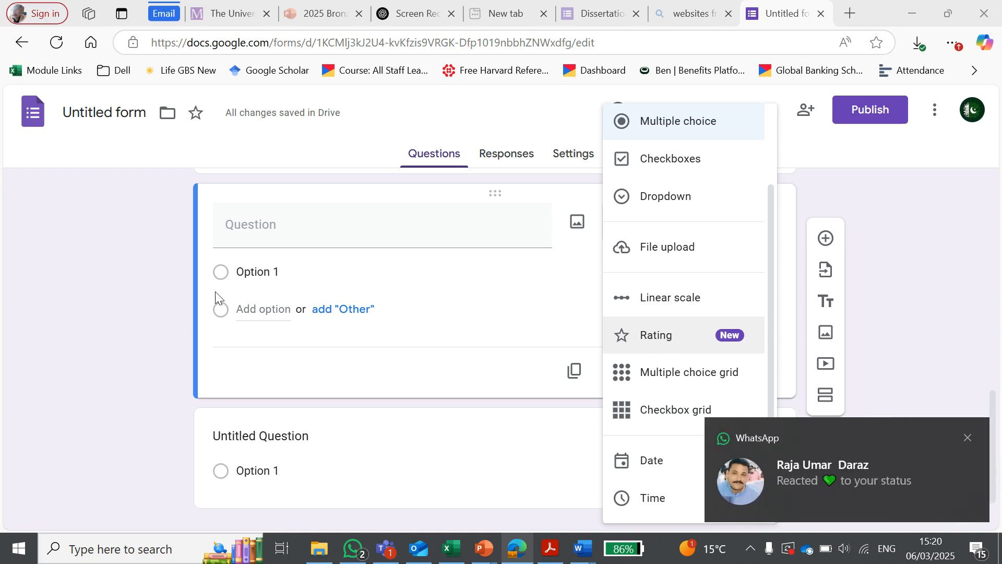
Step: Review the question types available for the untitled question and choose Multiple choice
scroll(31, 208, "up", 1)
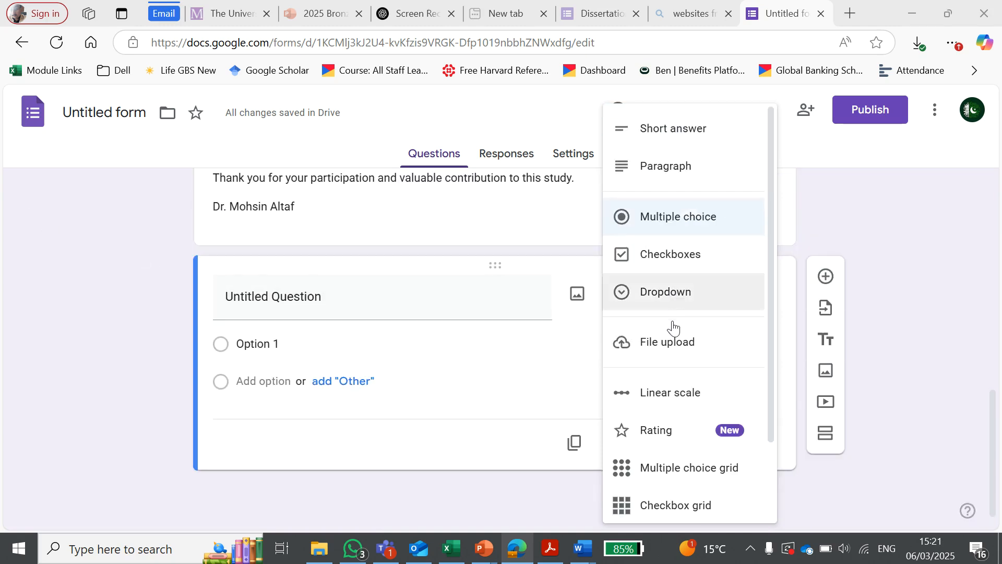
scroll(673, 327, "down", 2)
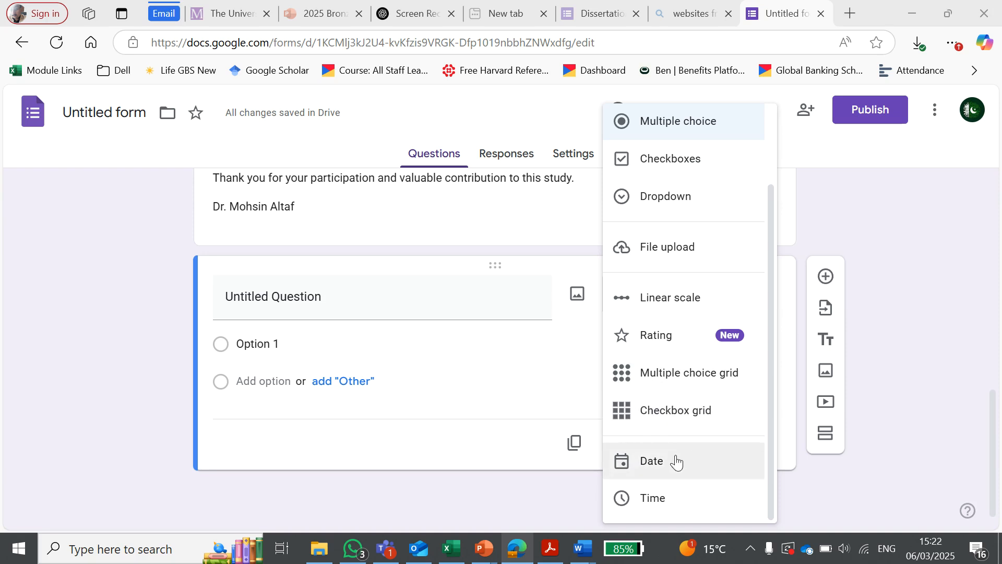
scroll(676, 340, "up", 2)
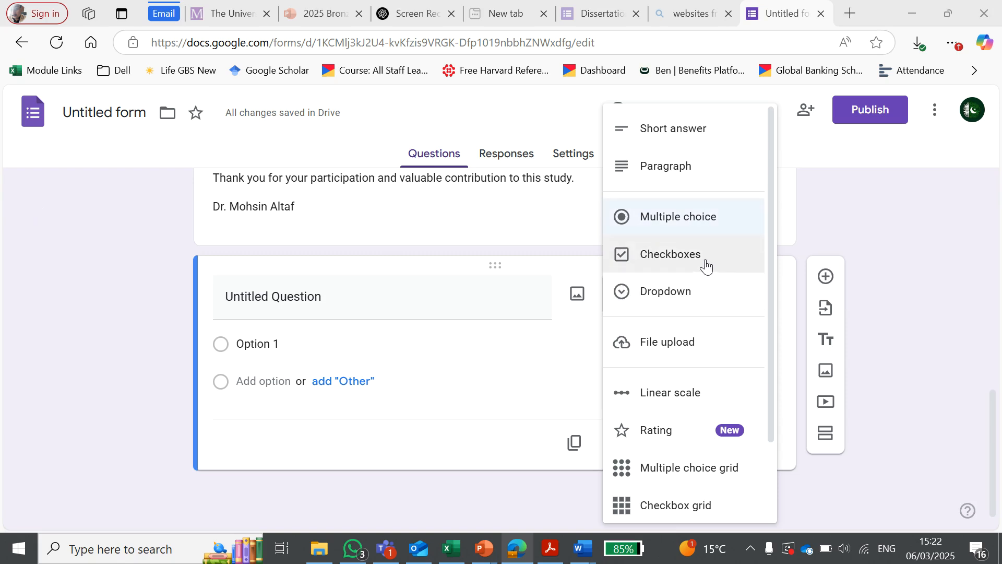
left_click(656, 224)
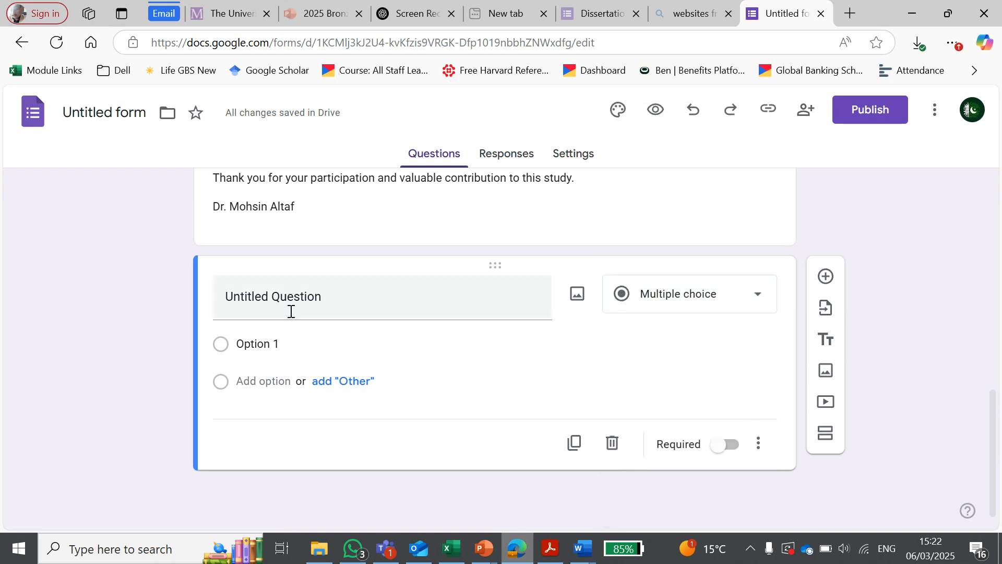
Step: Give the untitled question five answer options: Strongly disagree, Disagree, Neutral, Agree and Strongly Agree
left_click(282, 346)
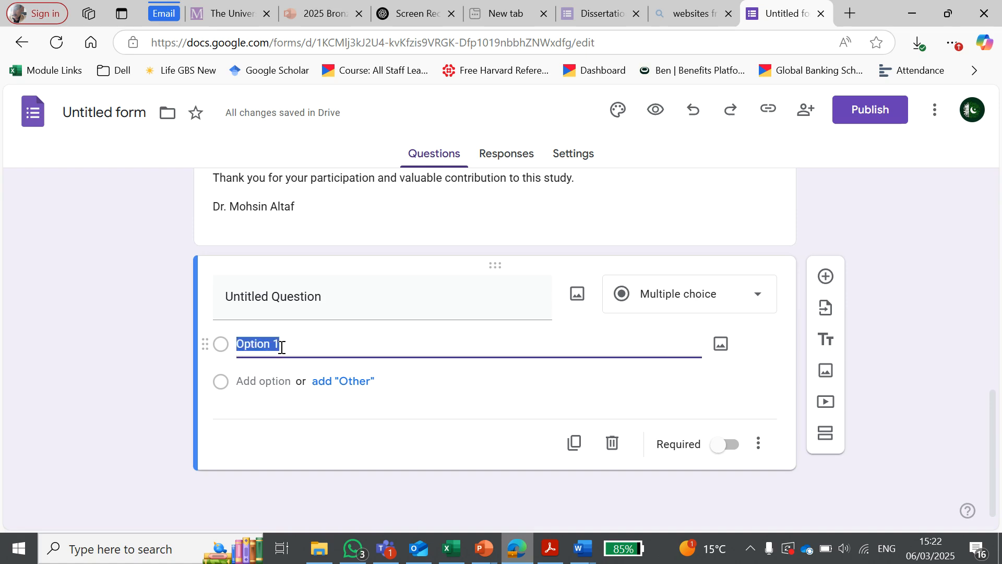
type("St")
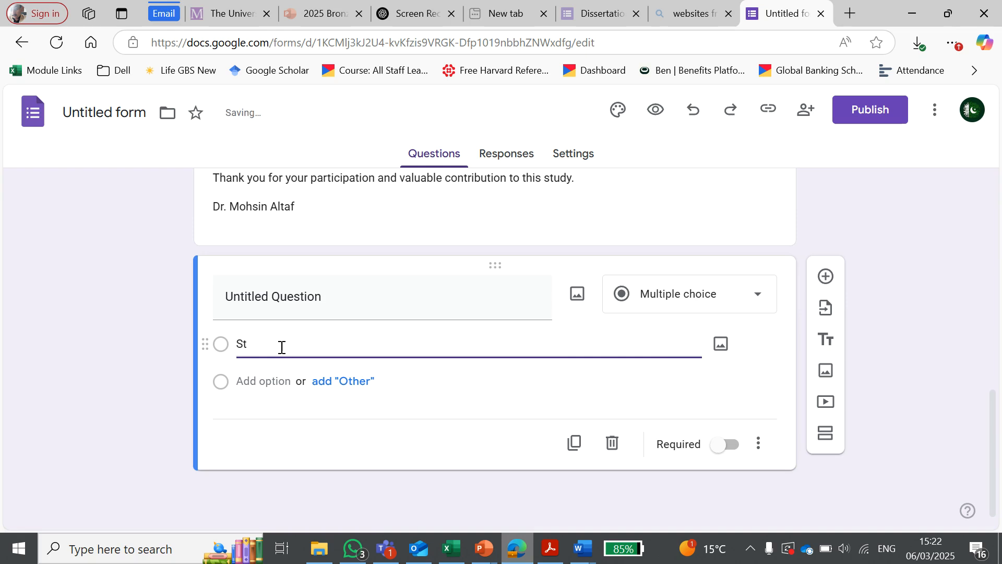
type("ron")
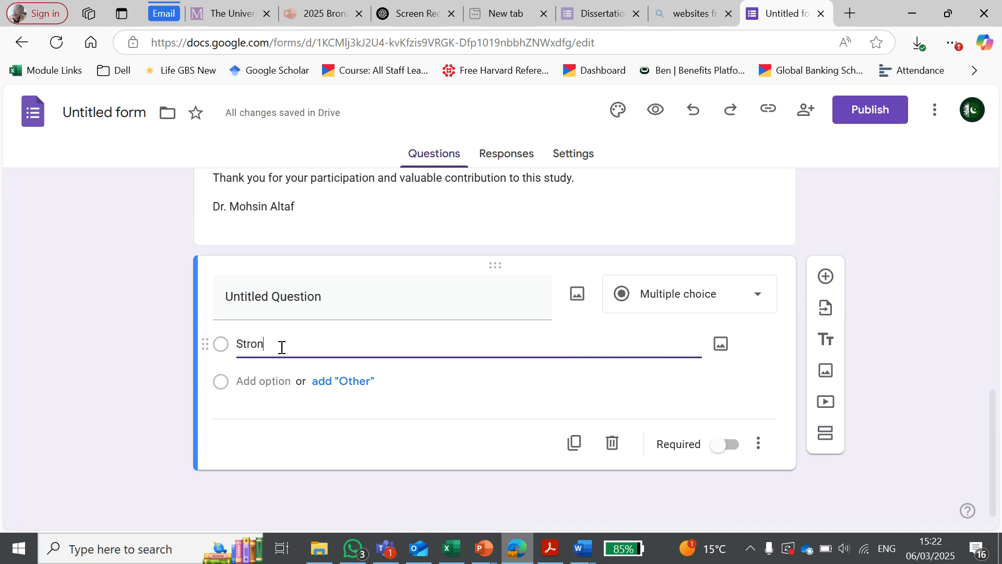
type("gly disagree")
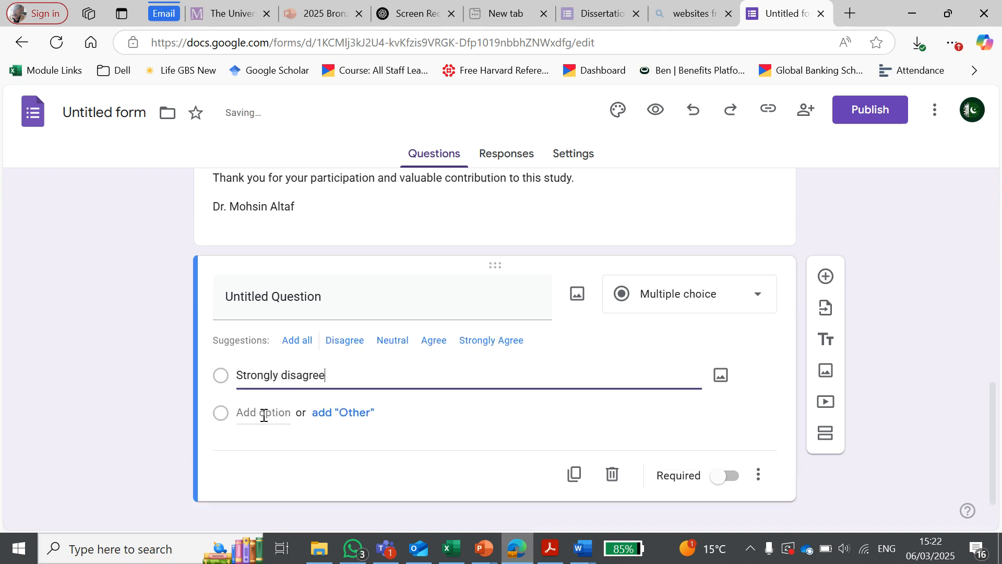
left_click(264, 414)
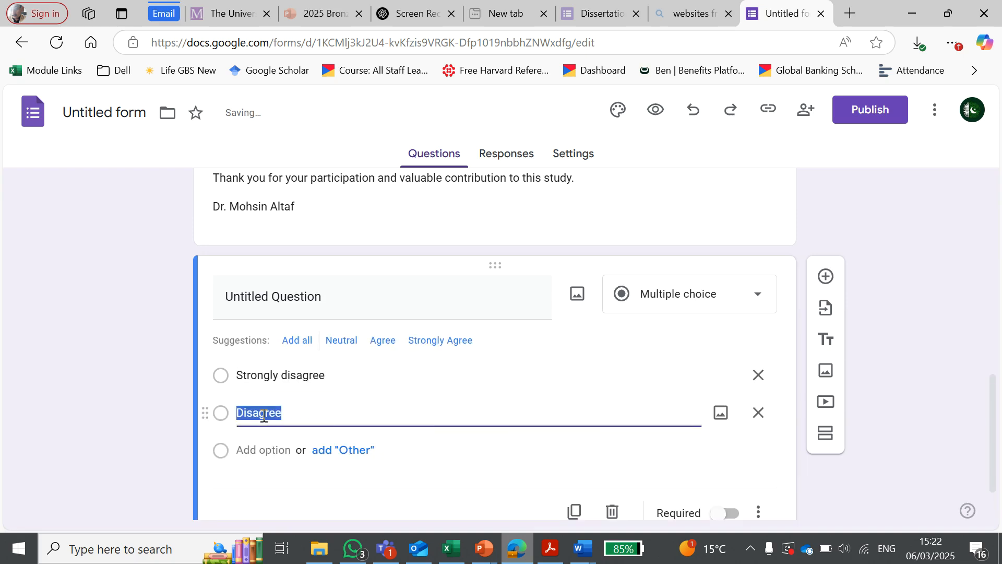
left_click(258, 449)
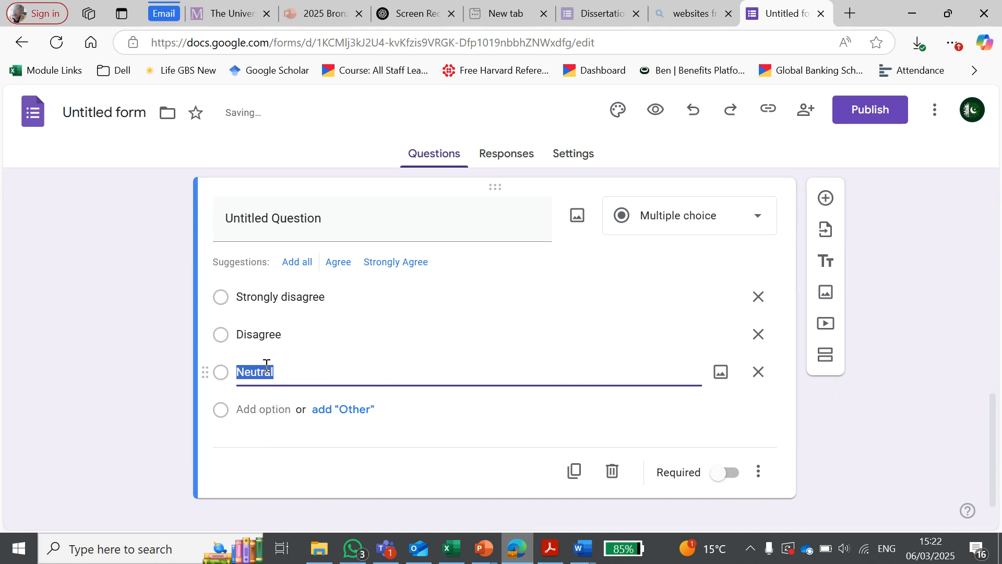
left_click(261, 408)
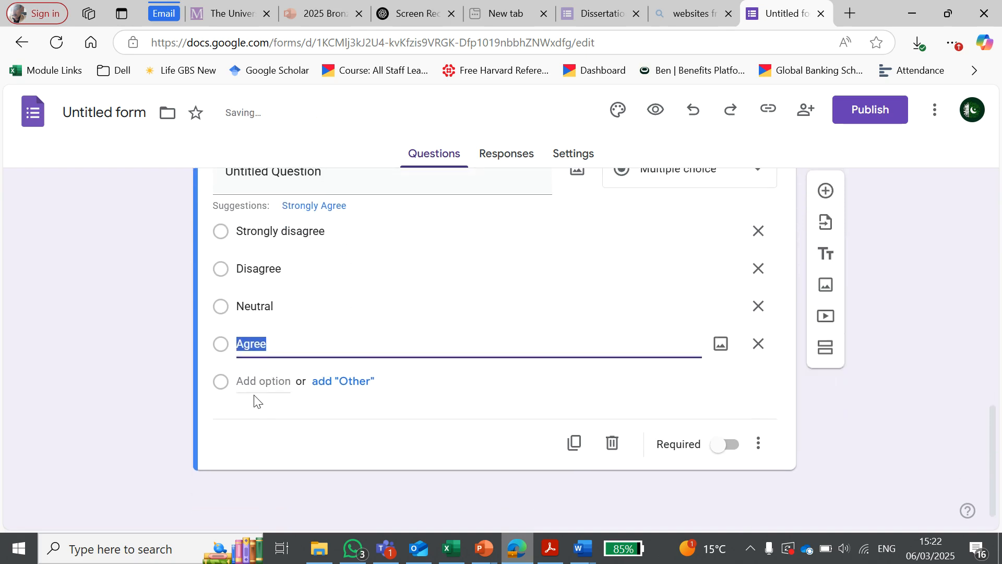
left_click(261, 382)
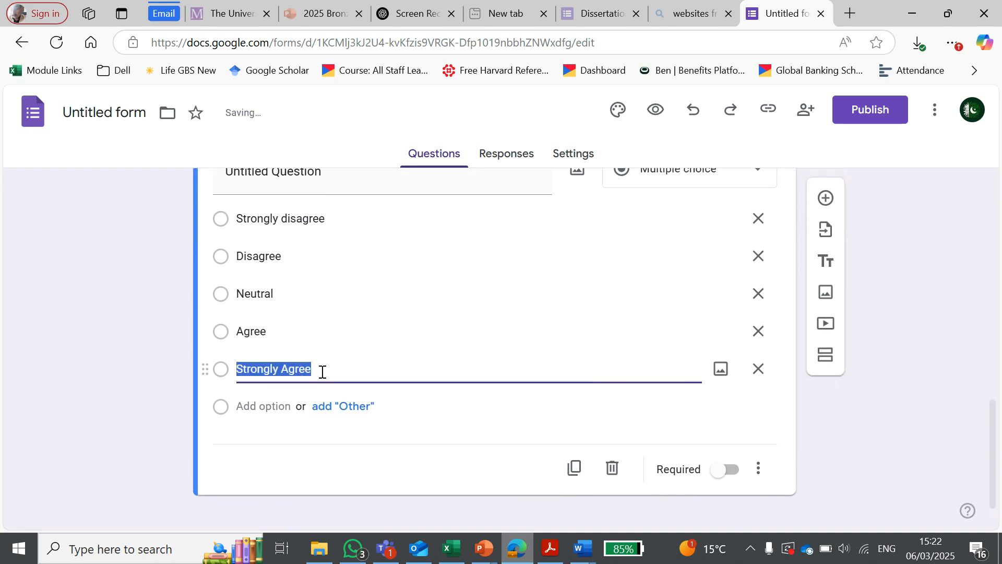
Step: Replace the placeholder question title with "How much you are satisfied?"
scroll(320, 371, "up", 1)
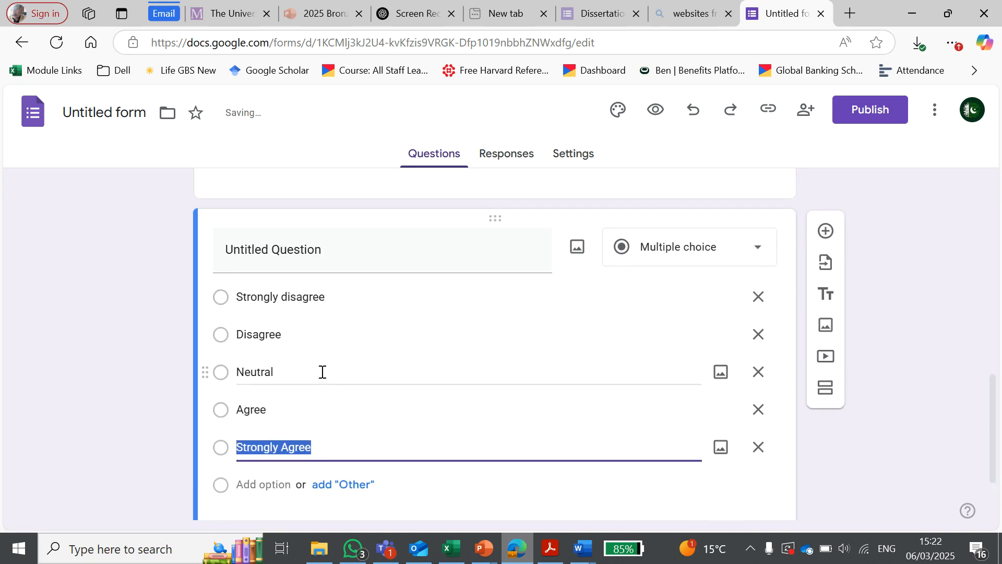
left_click(480, 255)
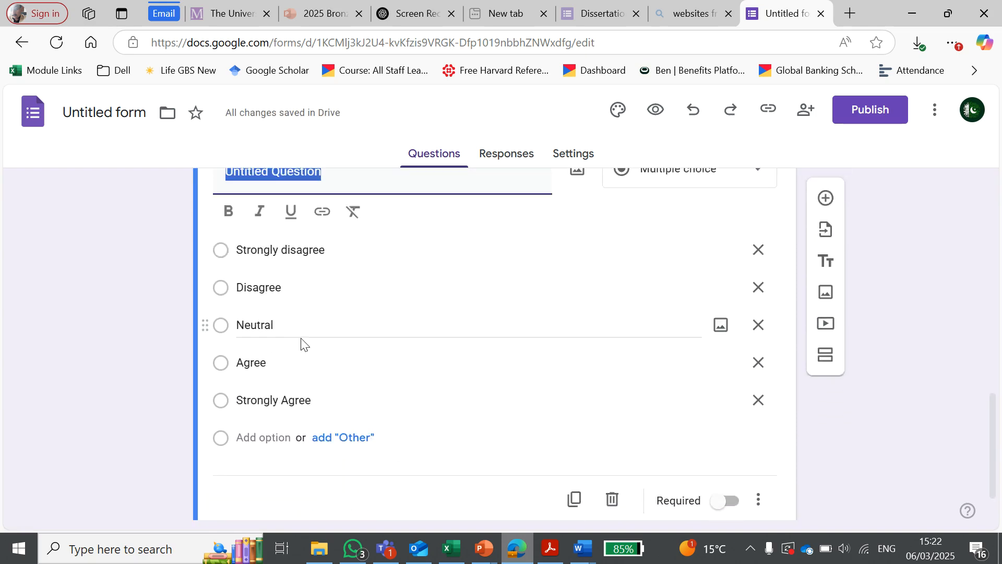
scroll(300, 339, "up", 1)
left_click(349, 254)
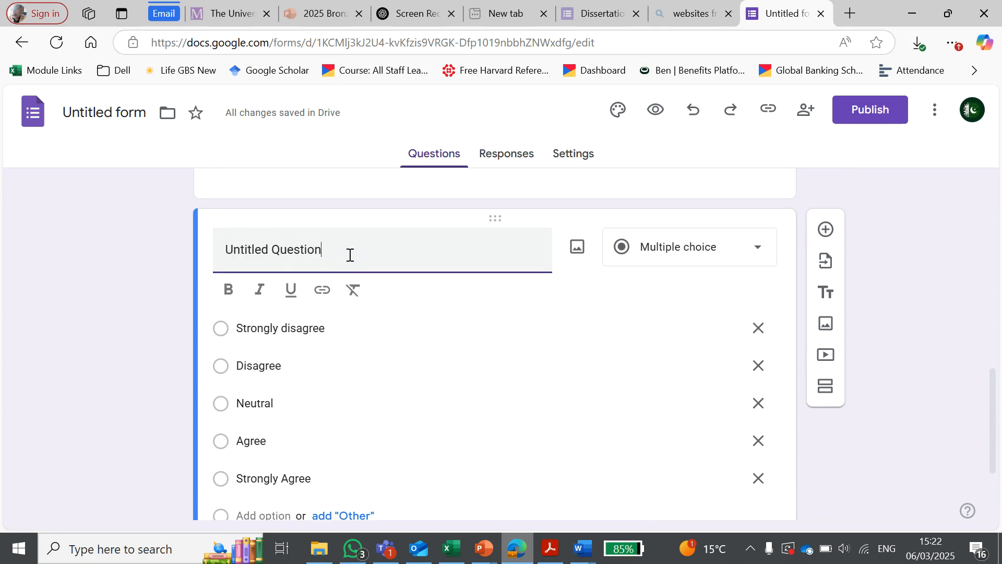
left_click_drag(350, 255, 219, 247)
type("How much y")
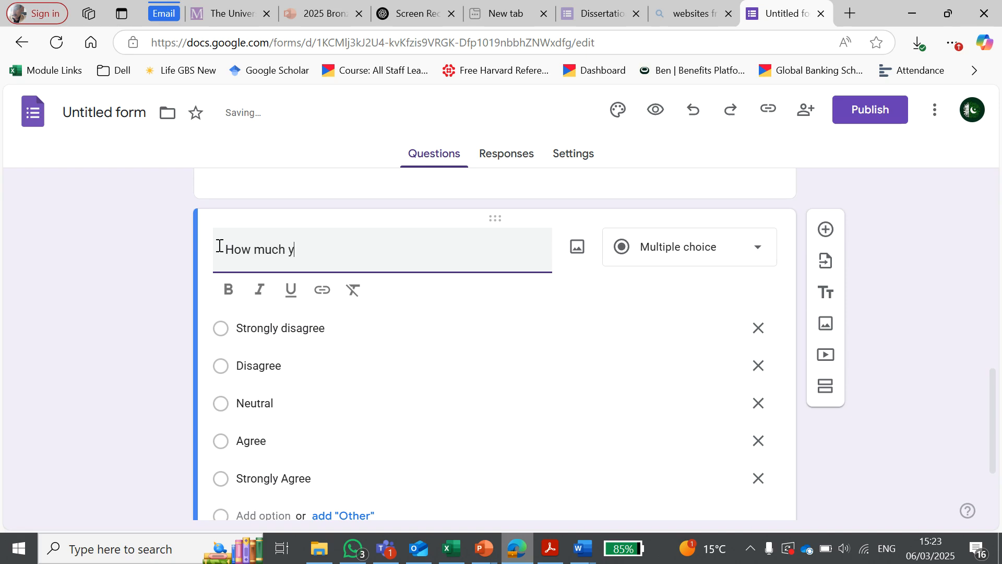
type("ou are")
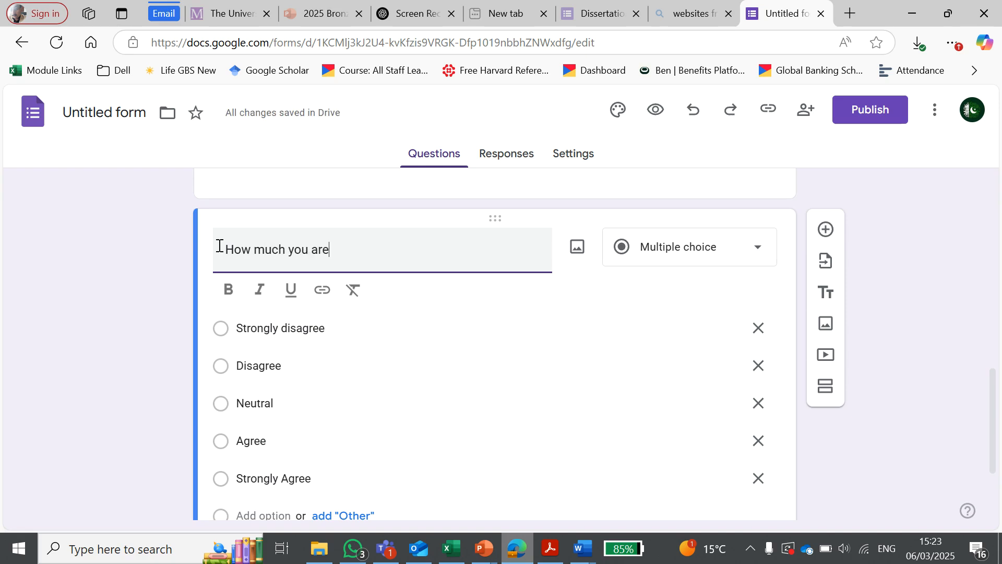
type(" satisfied?")
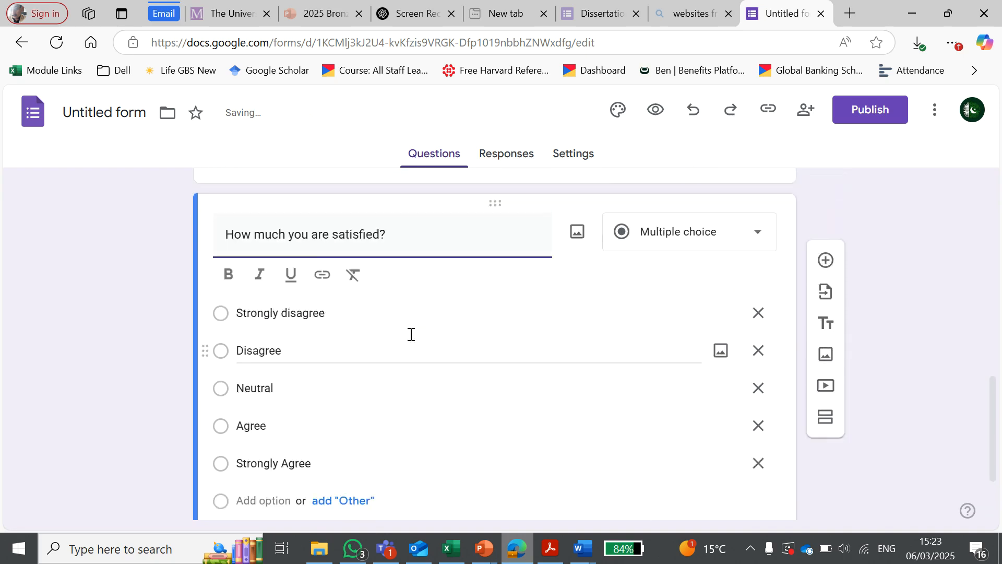
Step: Open the form preview and review the survey introduction through to the "How much you are satisfied?" question
scroll(387, 339, "down", 2)
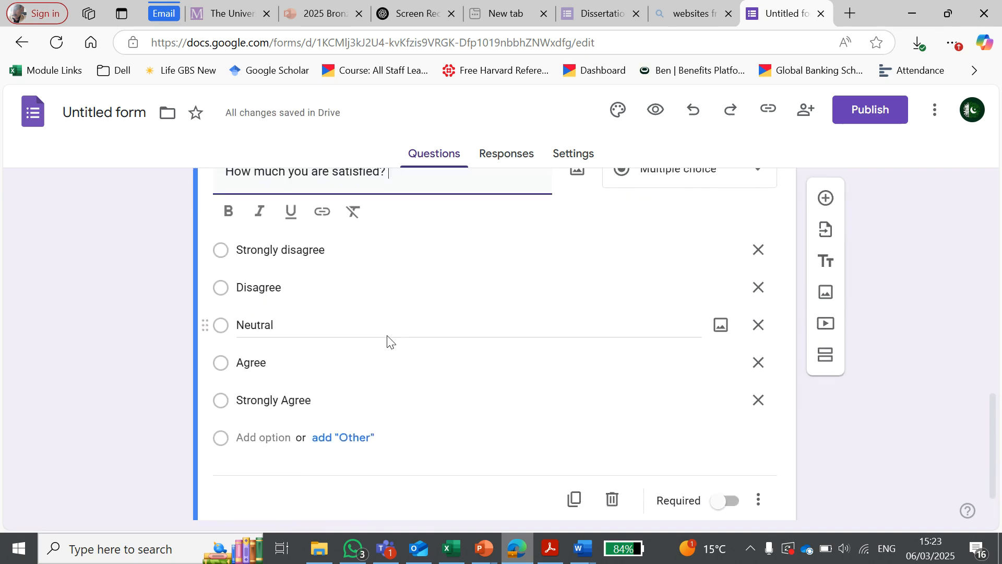
scroll(387, 339, "up", 2)
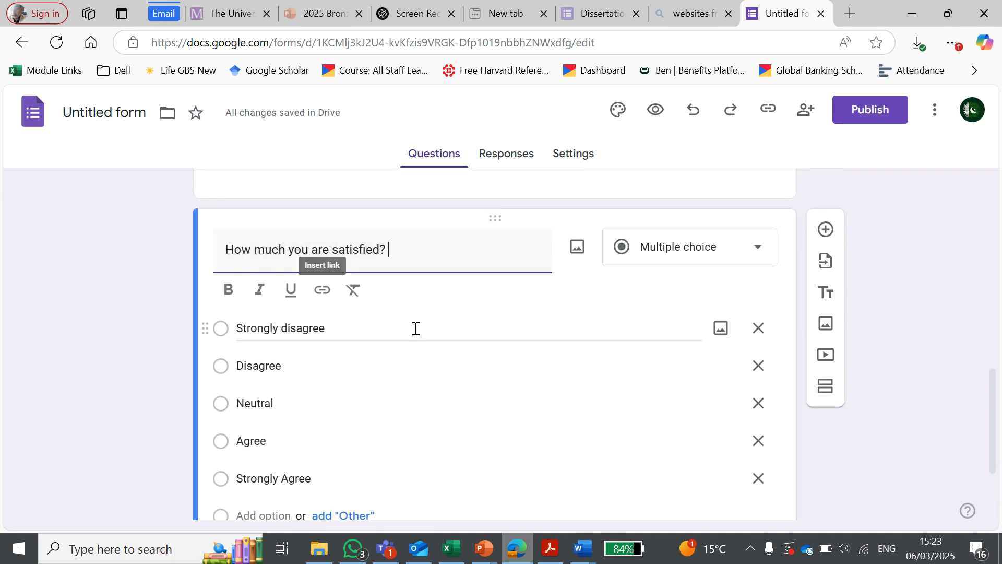
scroll(414, 372, "down", 2)
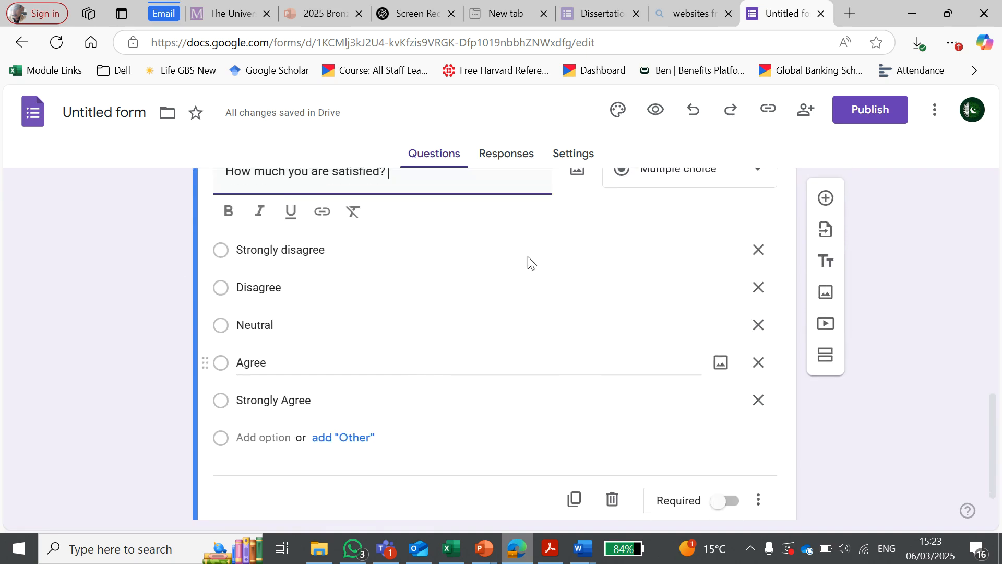
left_click(655, 119)
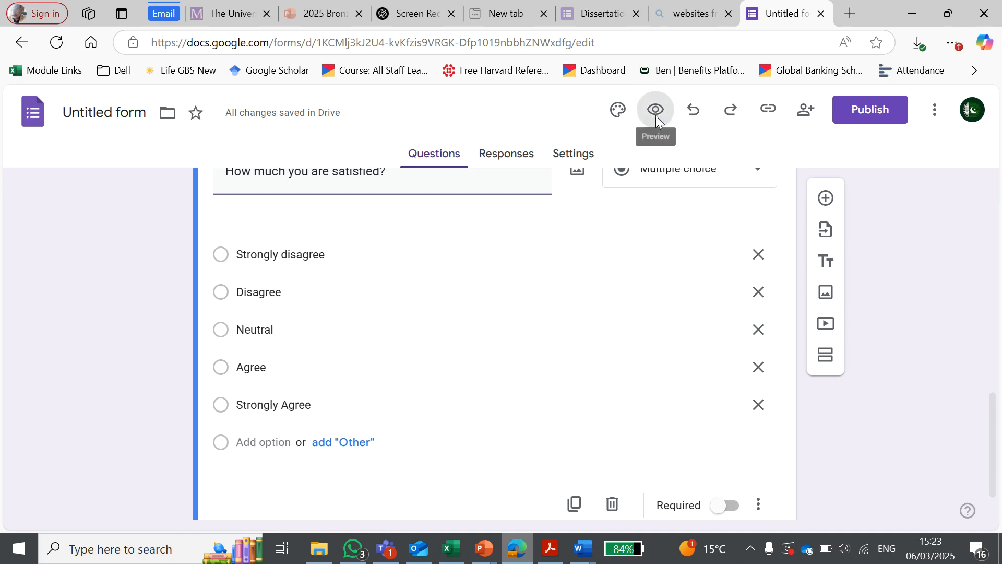
scroll(288, 260, "down", 5)
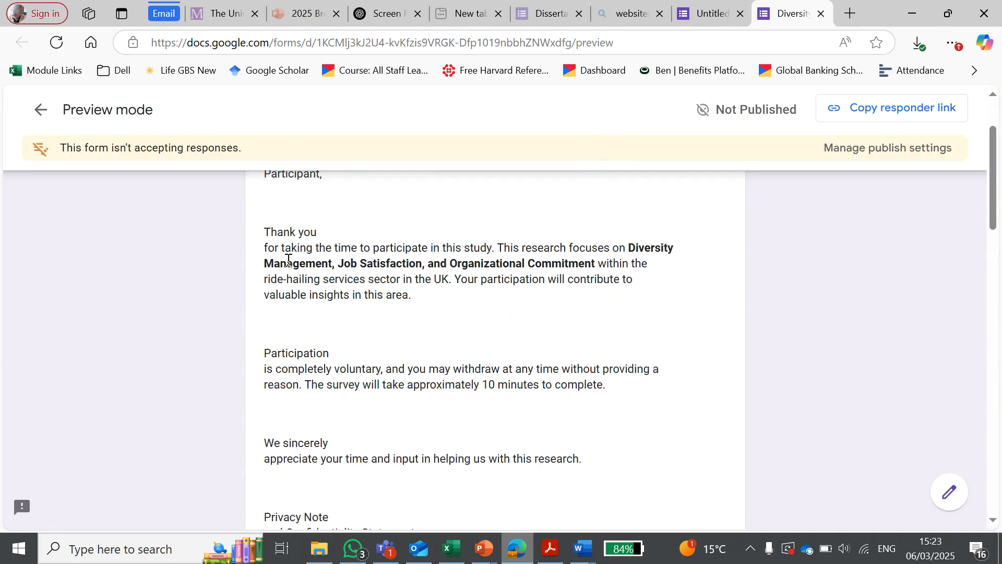
scroll(326, 308, "down", 15)
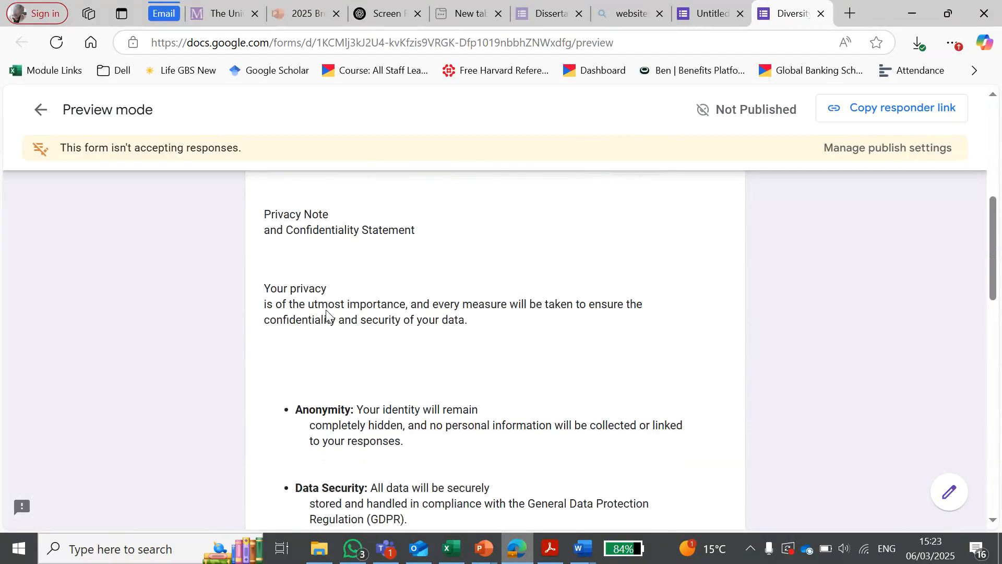
scroll(326, 313, "down", 2)
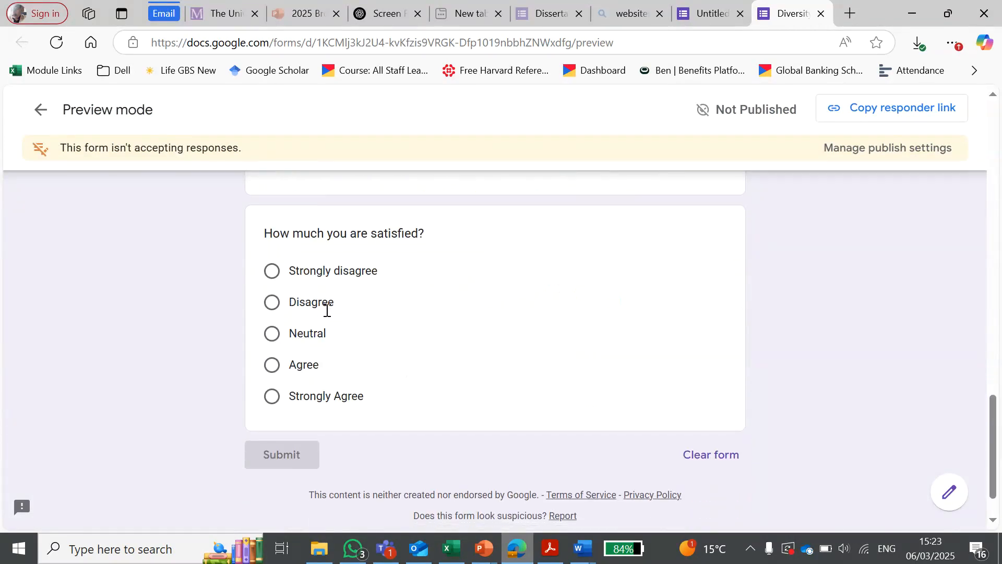
left_click_drag(268, 232, 434, 242)
Step: Test every answer option of "How much you are satisfied?" from Strongly disagree to Strongly Agree, and return to the form editor
left_click(370, 255)
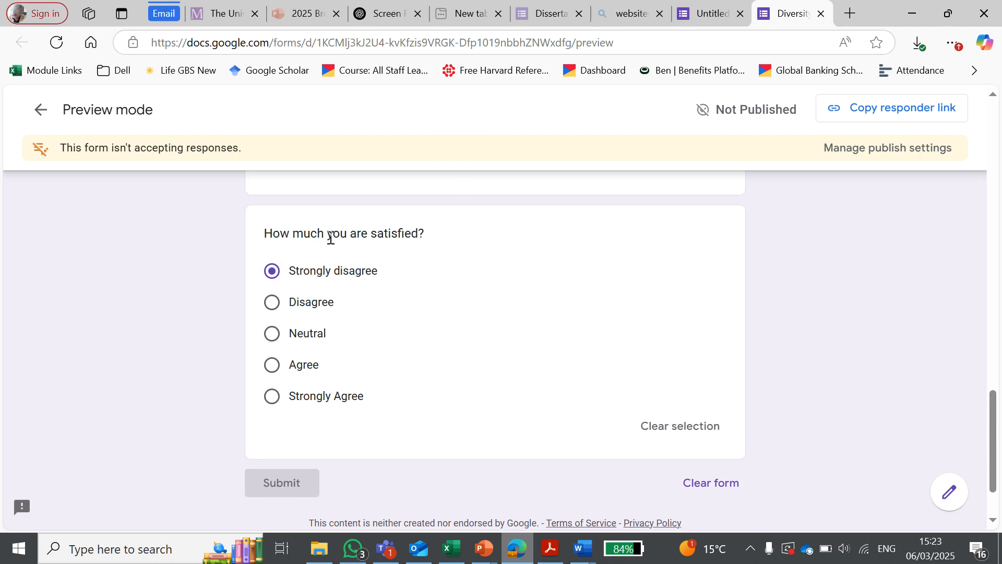
left_click(273, 303)
left_click(277, 337)
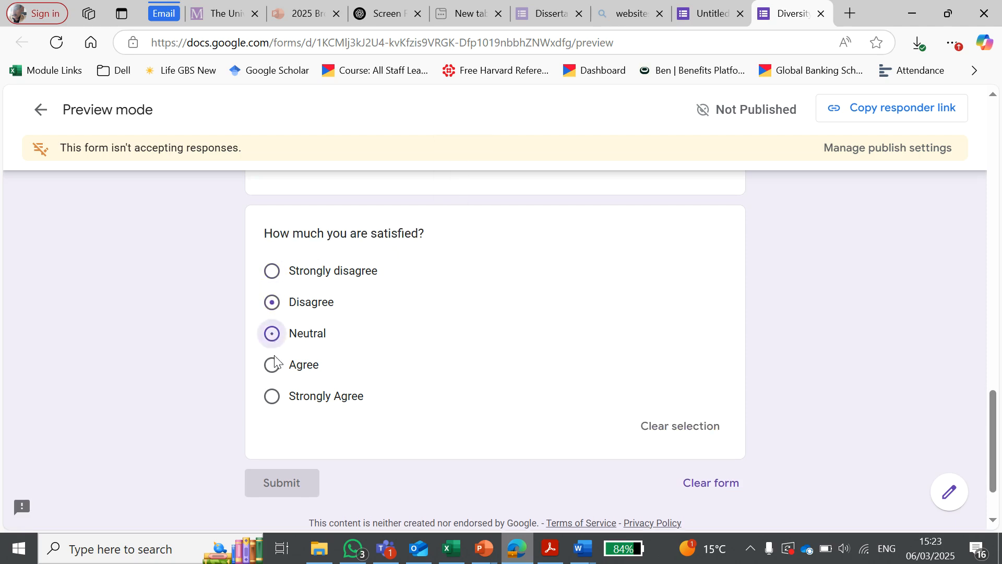
left_click(271, 366)
left_click(269, 399)
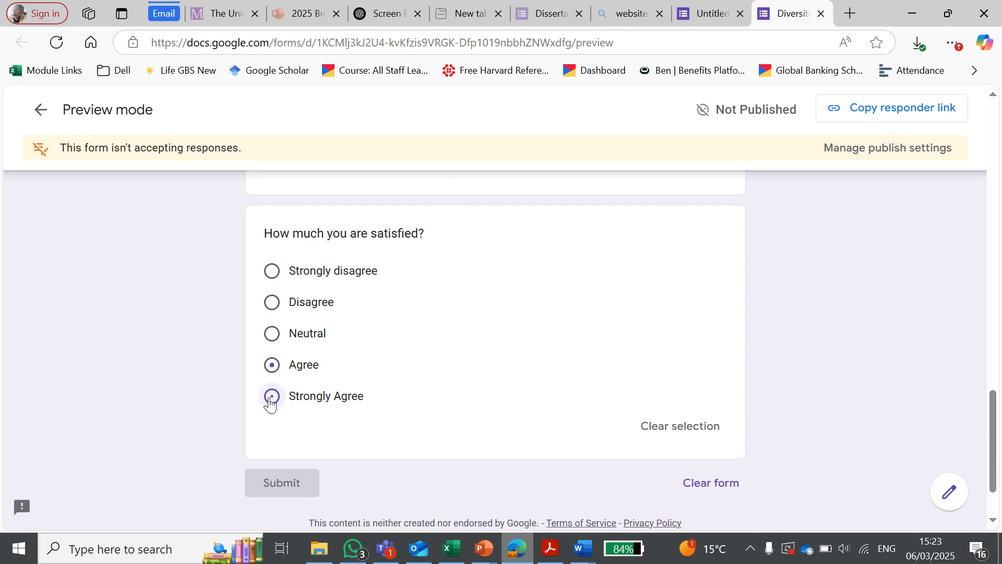
left_click(272, 364)
left_click(272, 335)
left_click(271, 305)
left_click(270, 276)
left_click(40, 109)
Step: Delete the "How much you are satisfied?" question from the form
left_click(467, 324)
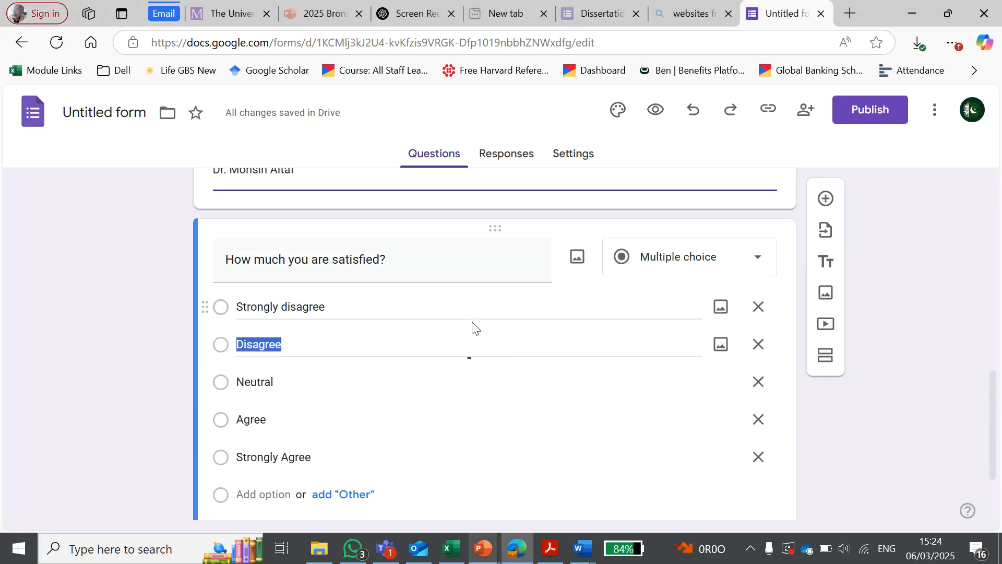
scroll(496, 327, "down", 2)
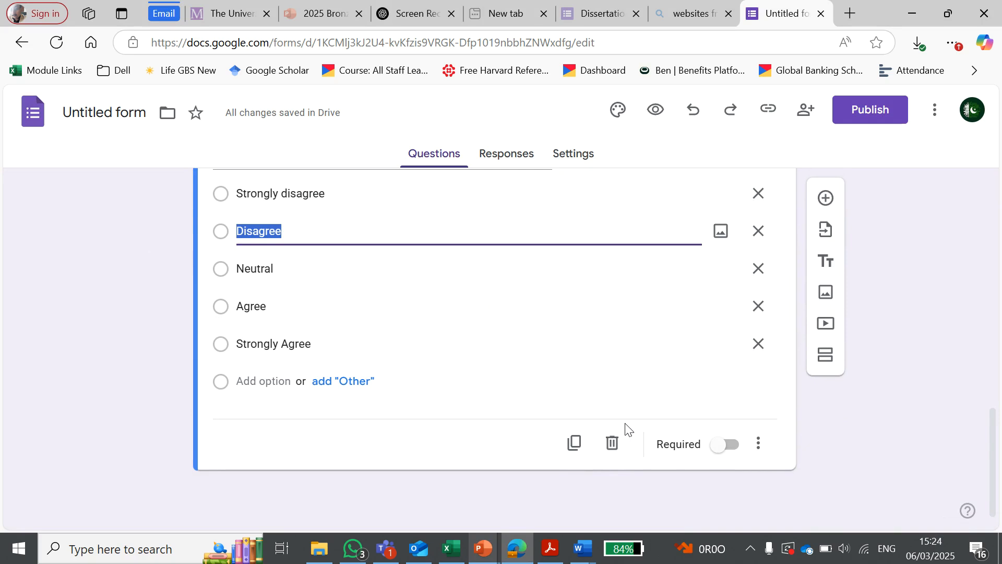
left_click(612, 452)
scroll(541, 330, "down", 8)
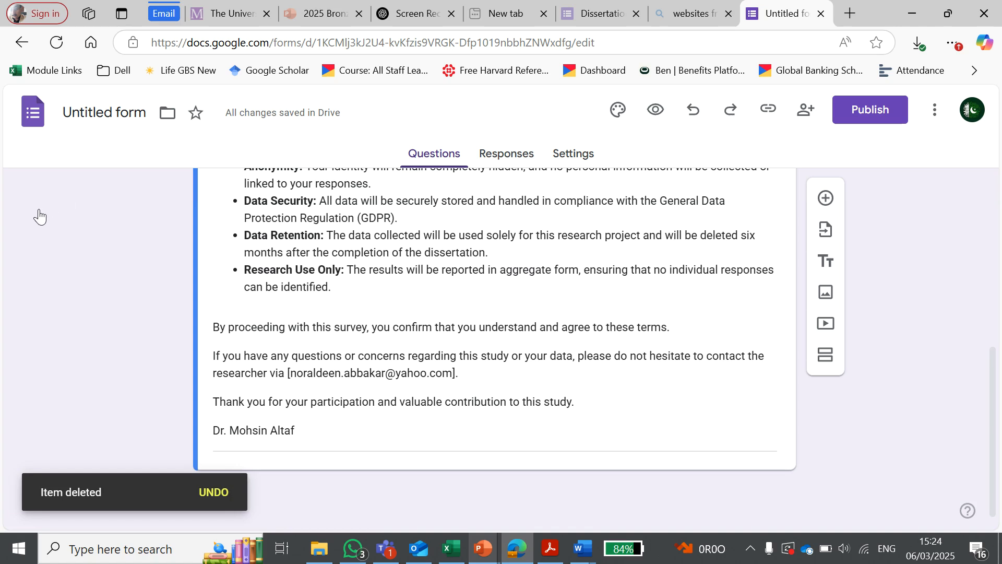
Step: Add a new question after the form description and set its type to Checkboxes
left_click(826, 199)
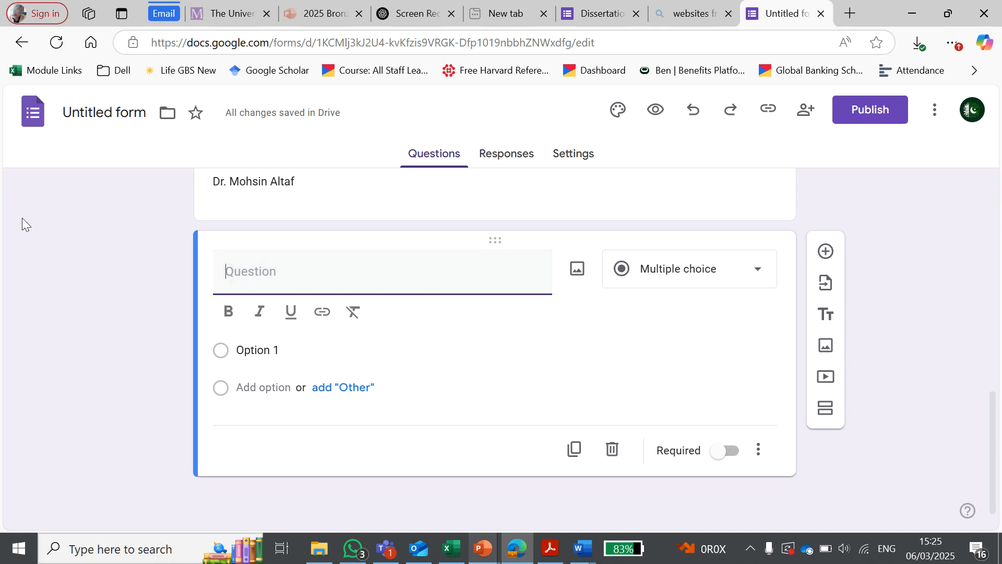
left_click(710, 278)
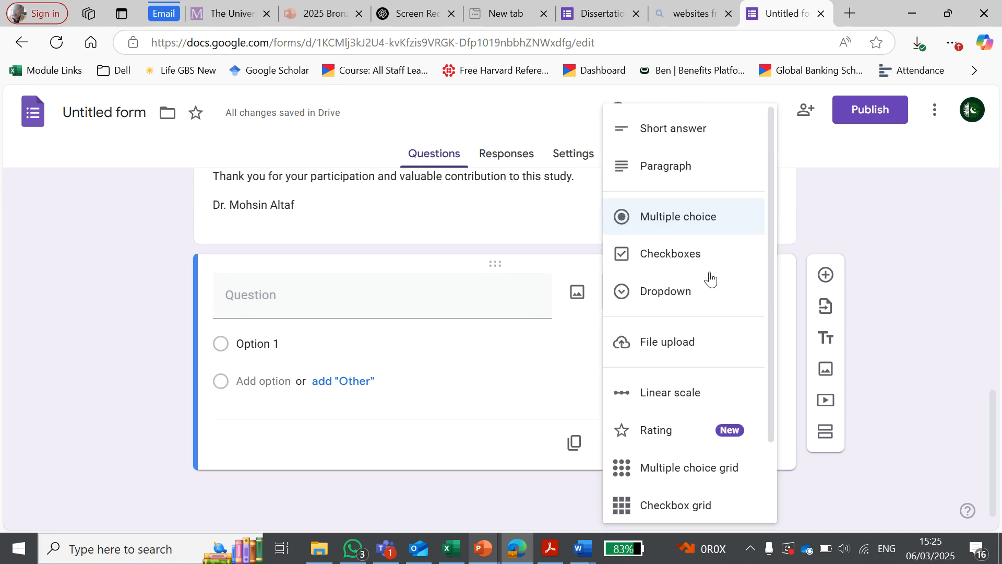
left_click(680, 258)
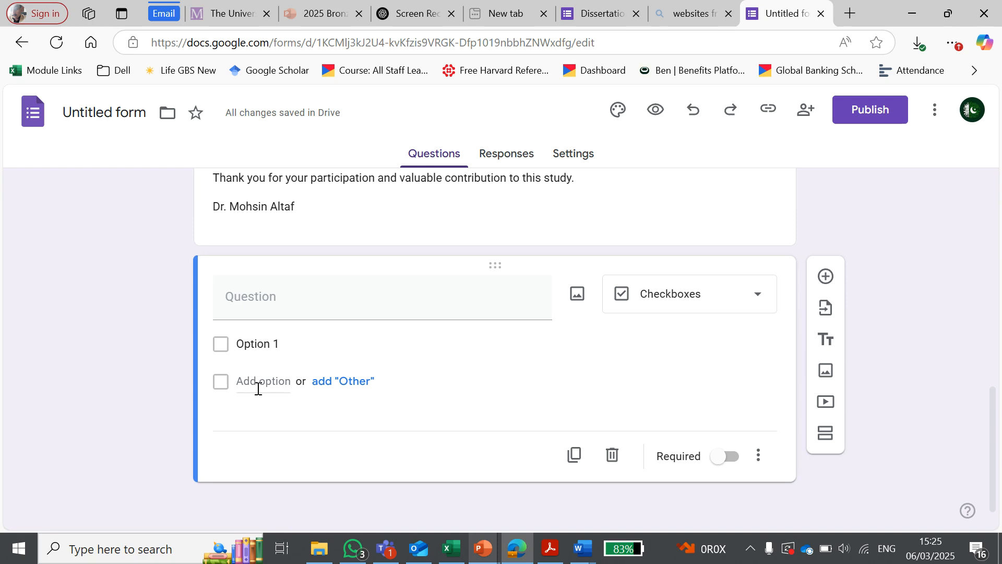
Step: Title the checkbox question "Participant consent form (research team participants)", remove the extra trailing lines, and make it required
left_click(285, 297)
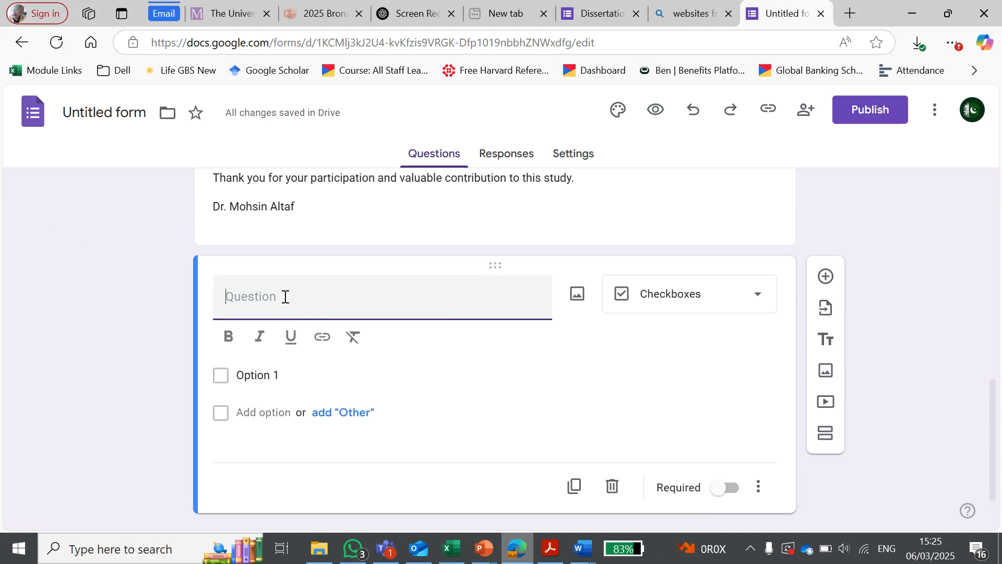
type("Participant consent form (research team participants) *")
key("BackSpace")
key("BackSpace")
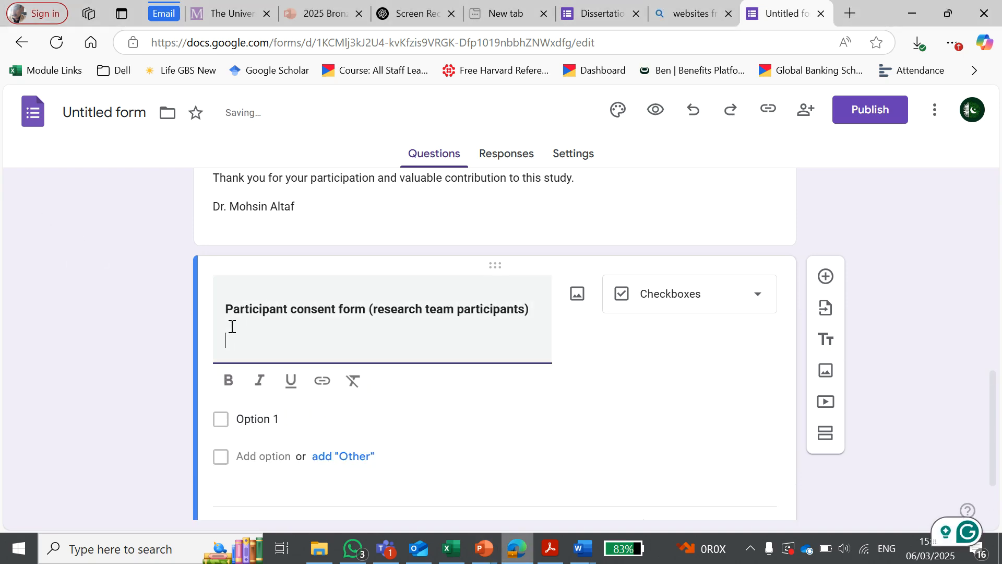
left_click(264, 327)
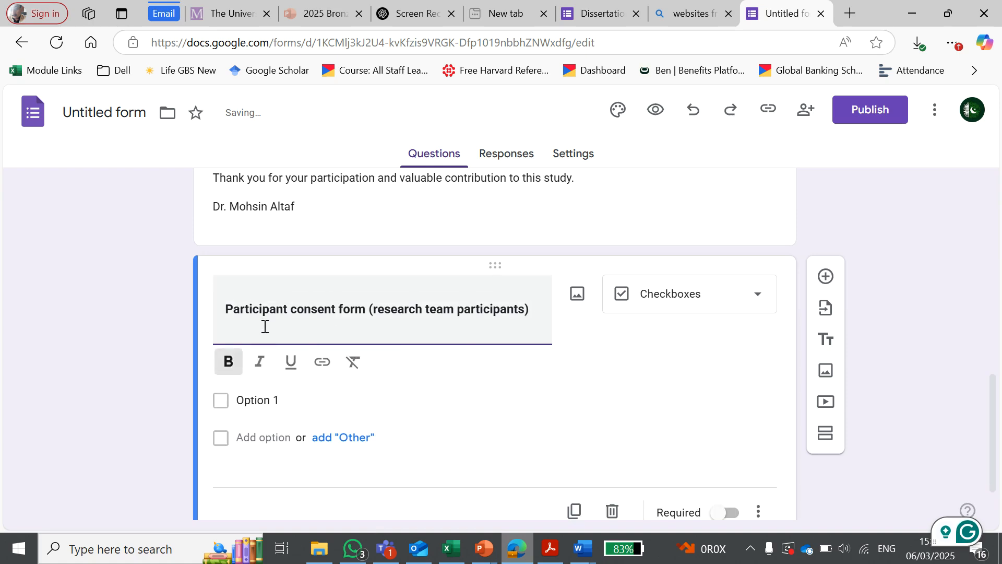
left_click(620, 351)
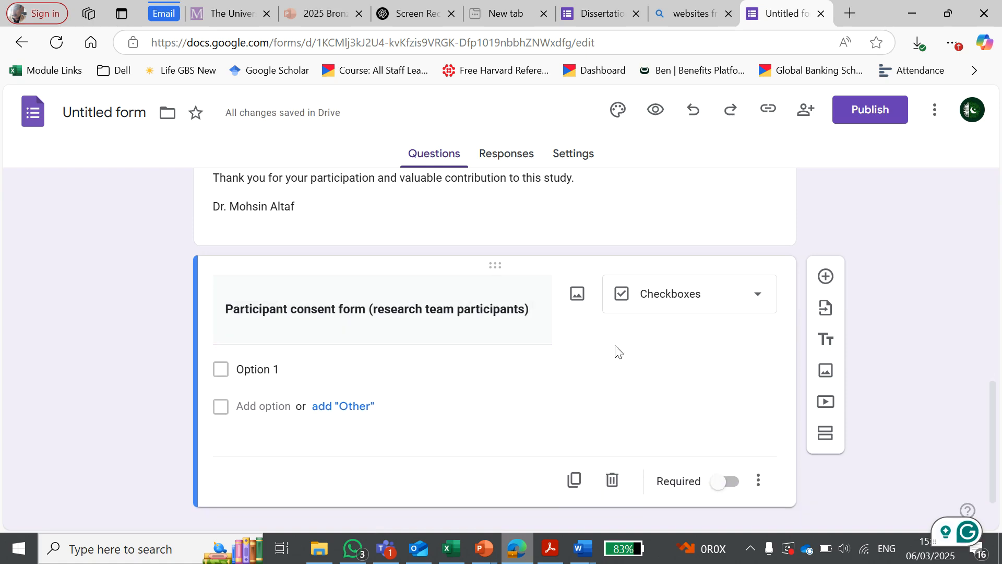
scroll(501, 316, "down", 2)
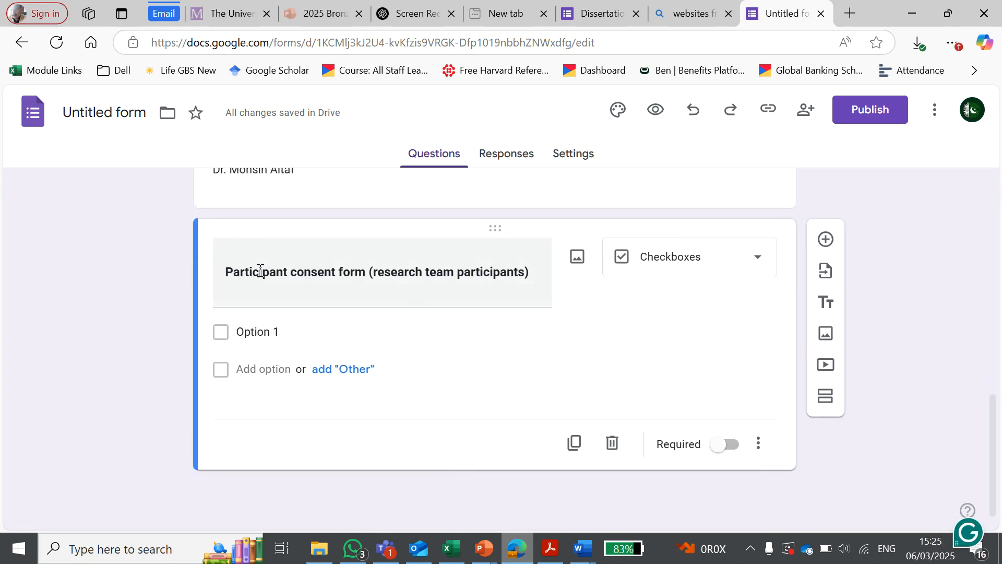
left_click(720, 448)
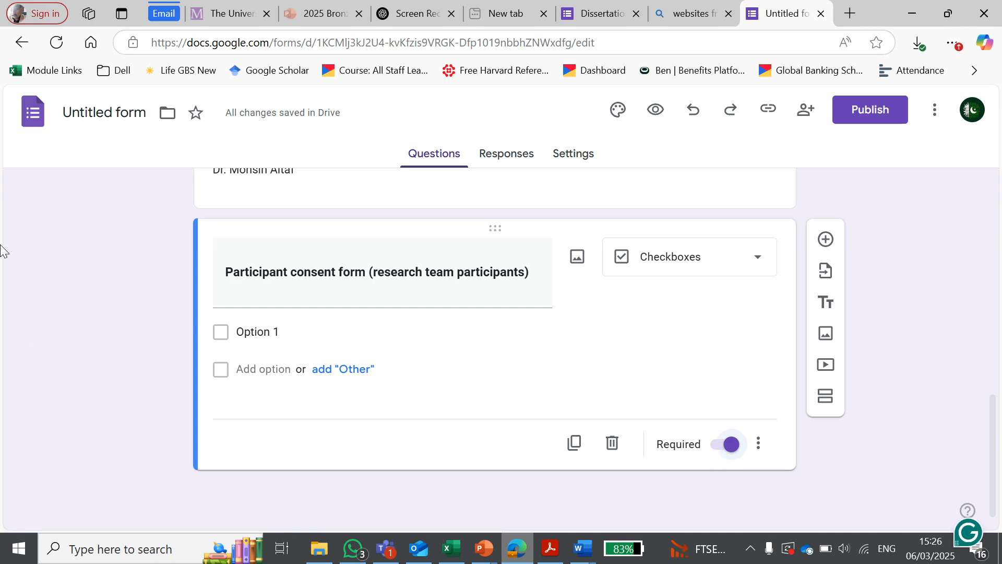
Step: Replace Option 1 with the consent statement about having read and understood the information sheet and had the opportunity to ask questions
left_click(30, 211)
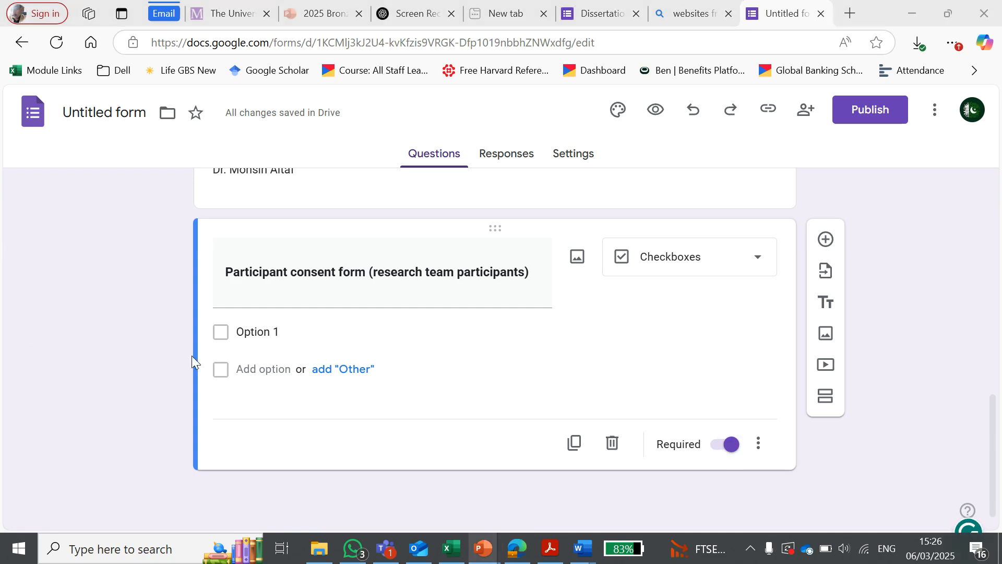
left_click(281, 331)
key("ctrl+v")
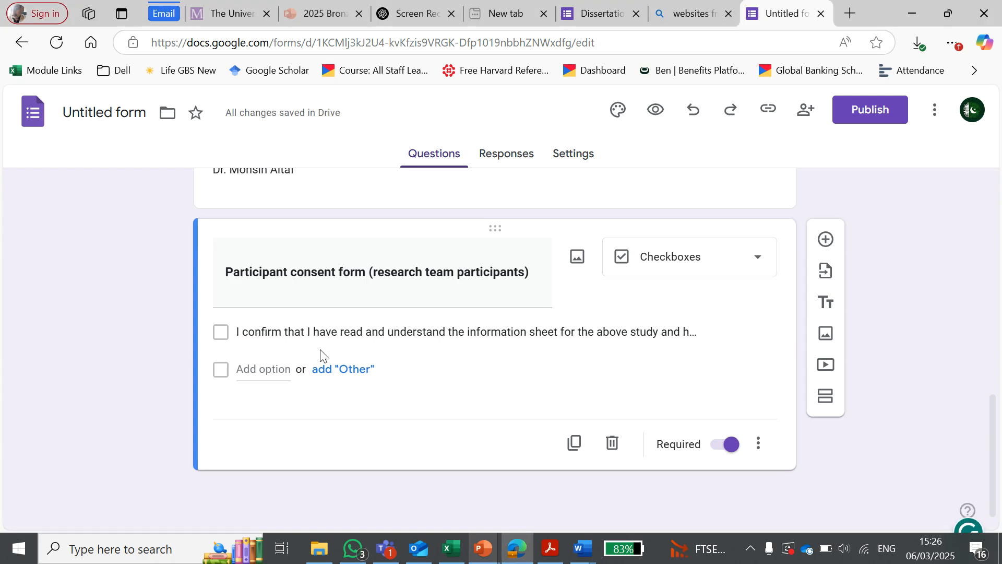
triple_click(262, 331)
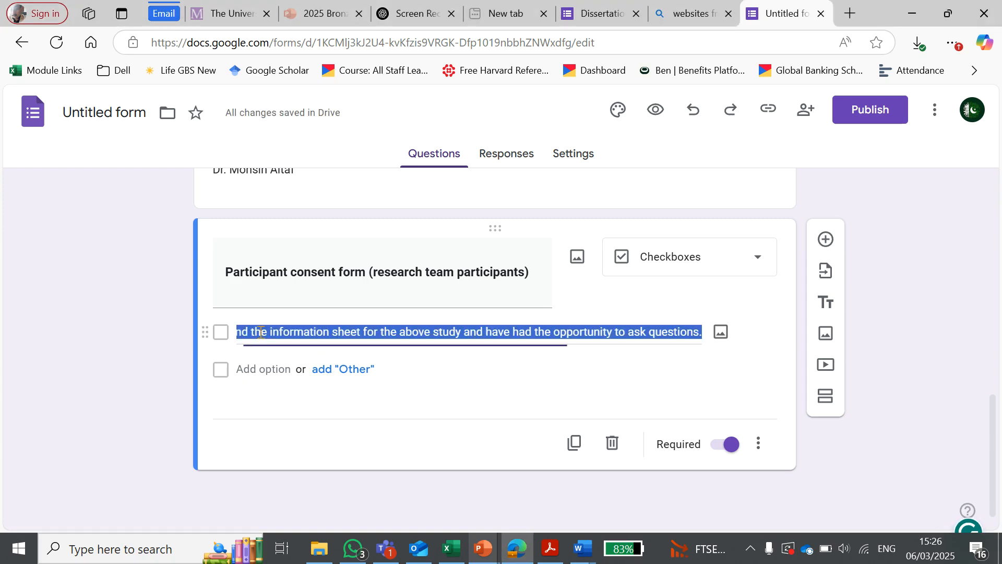
left_click(453, 373)
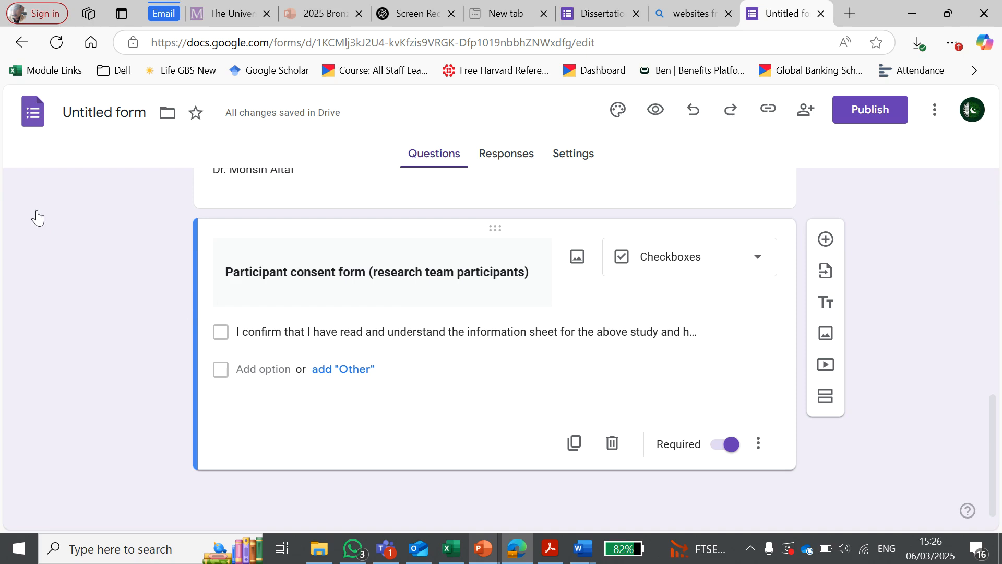
Step: Add a second checkbox option with the statement that participation is voluntary and the participant is free to withdraw without giving reason
left_click(263, 369)
double_click(277, 370)
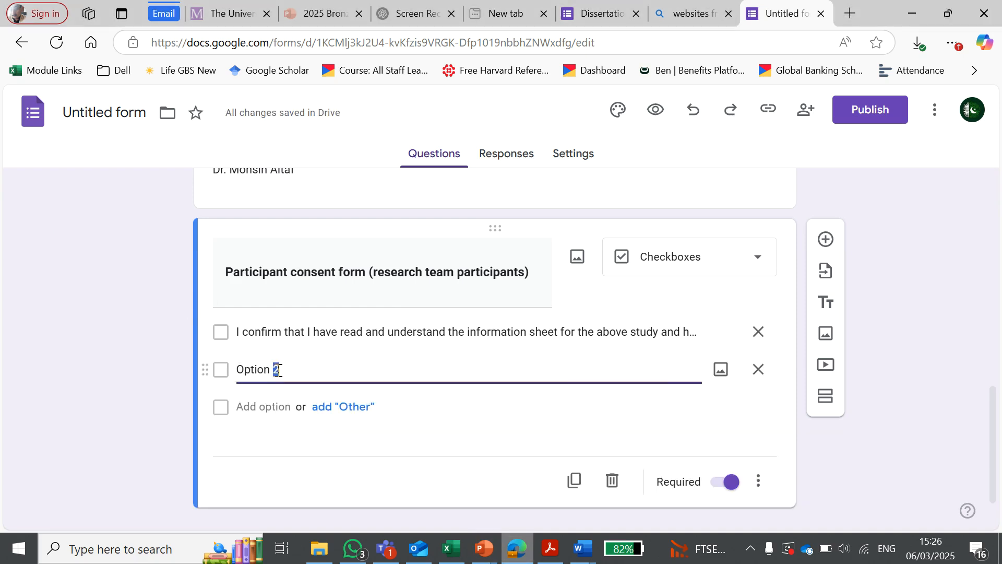
key("ctrl+a")
key("ctrl+v")
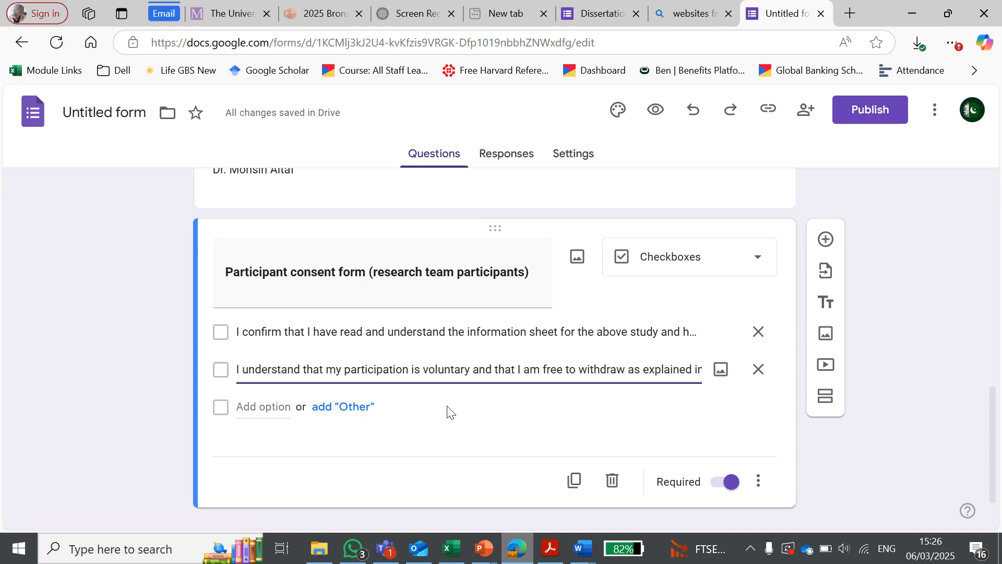
left_click(388, 454)
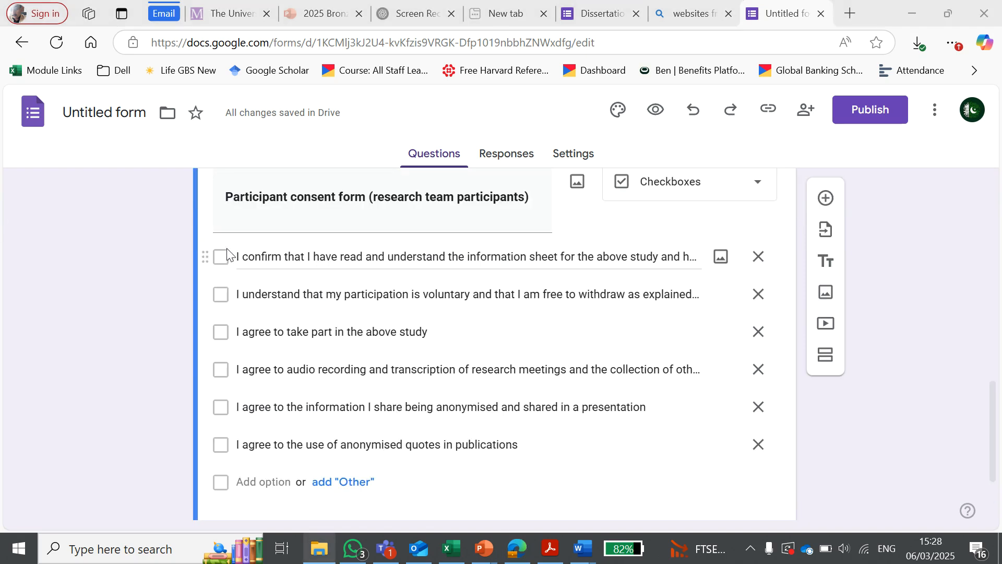
Step: Review the consent statements in the editor and in the form preview
scroll(342, 334, "down", 2)
scroll(342, 334, "up", 2)
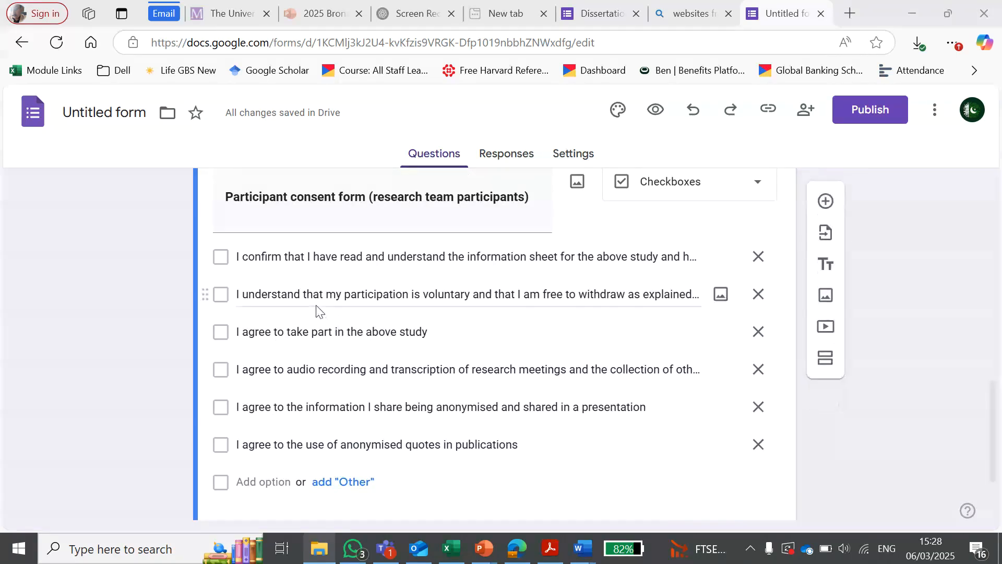
scroll(417, 452, "down", 2)
scroll(417, 449, "up", 2)
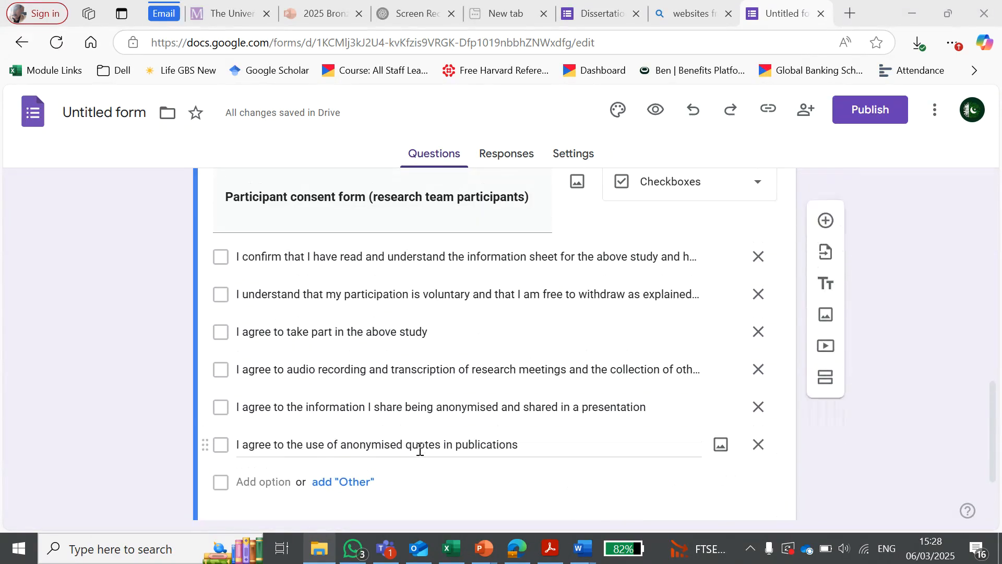
left_click(657, 112)
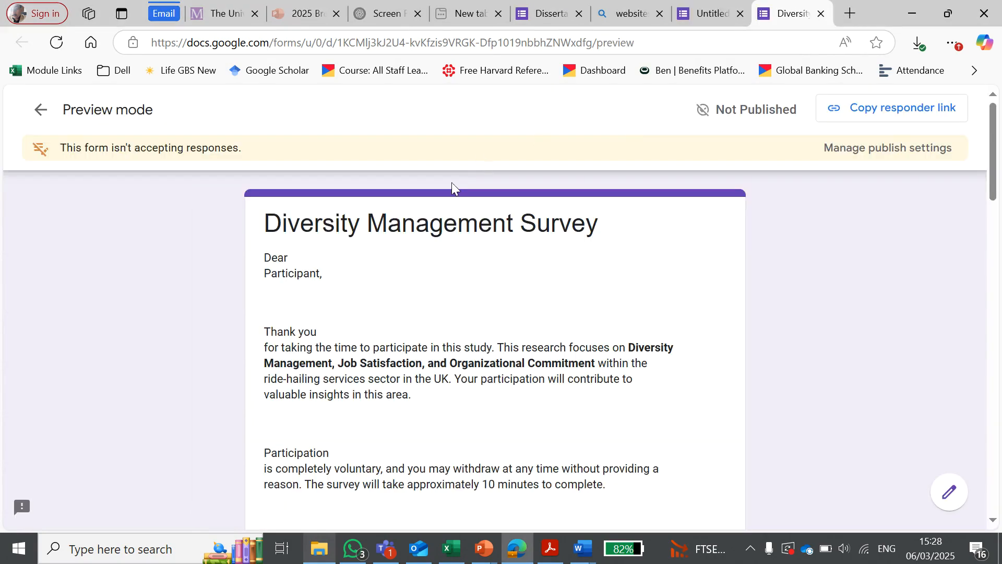
scroll(517, 360, "down", 15)
scroll(518, 359, "down", 12)
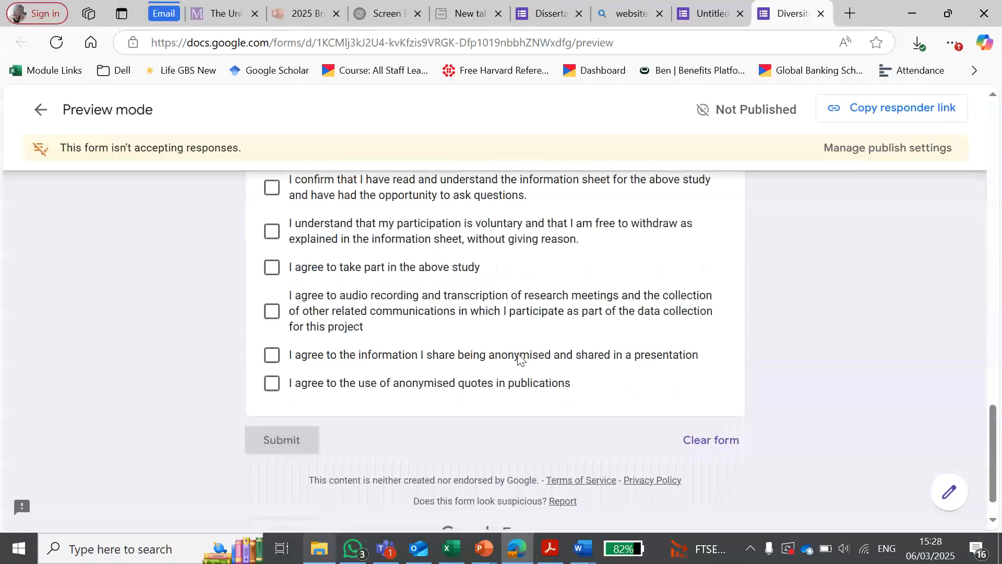
scroll(519, 358, "up", 2)
scroll(346, 306, "down", 1)
Step: Tick all six consent statements in the form preview to test them and close the preview
left_click(272, 229)
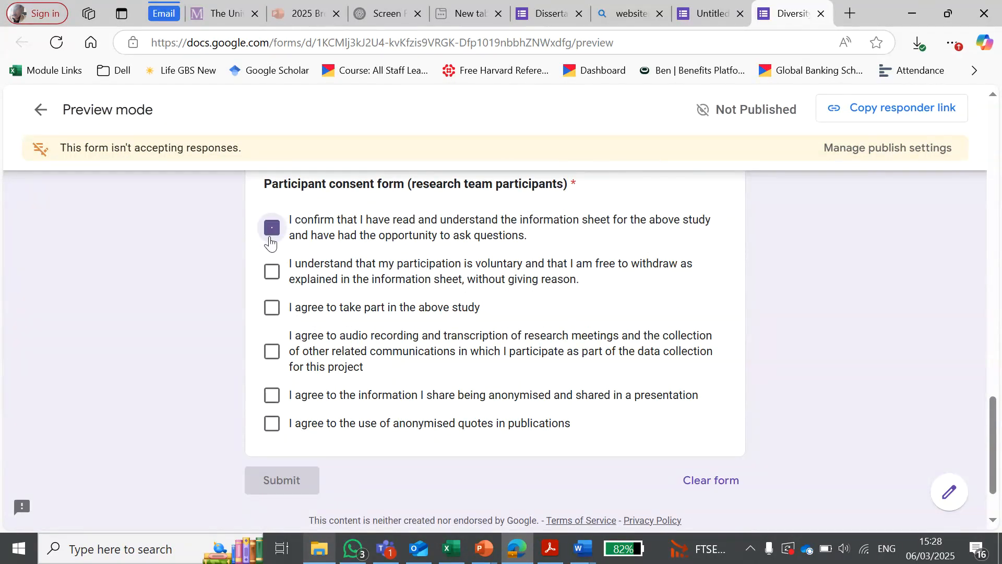
left_click(272, 272)
left_click(271, 309)
left_click(271, 351)
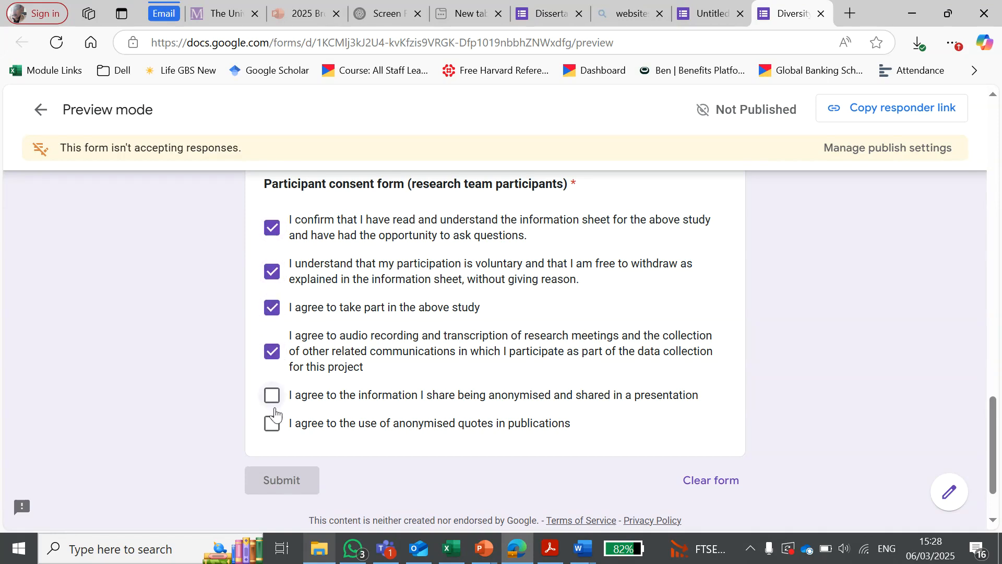
left_click(272, 395)
left_click(272, 423)
key("ctrl+w")
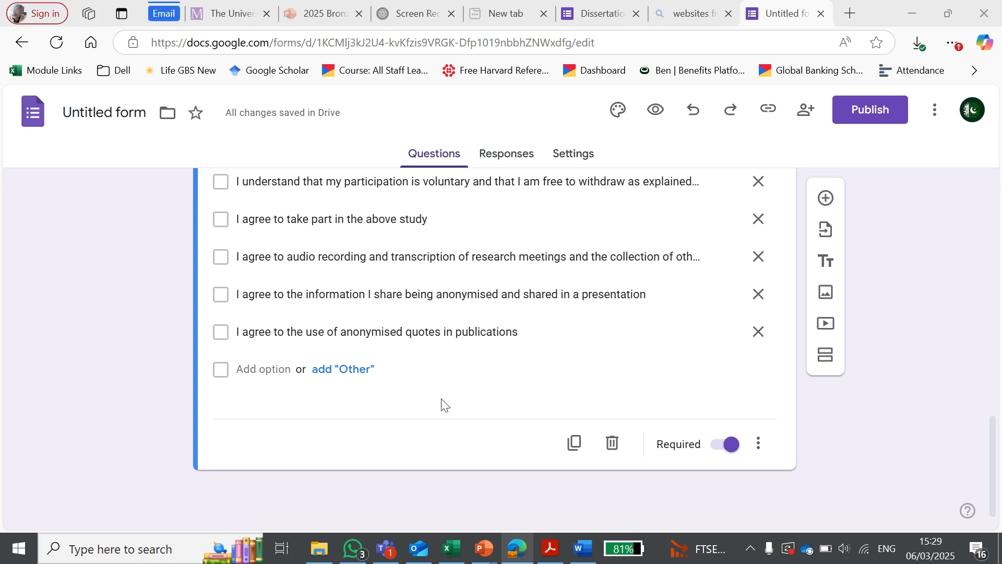
Step: Switch to the Word document and look through the Diversity Management heading and its list of statements
left_click(583, 549)
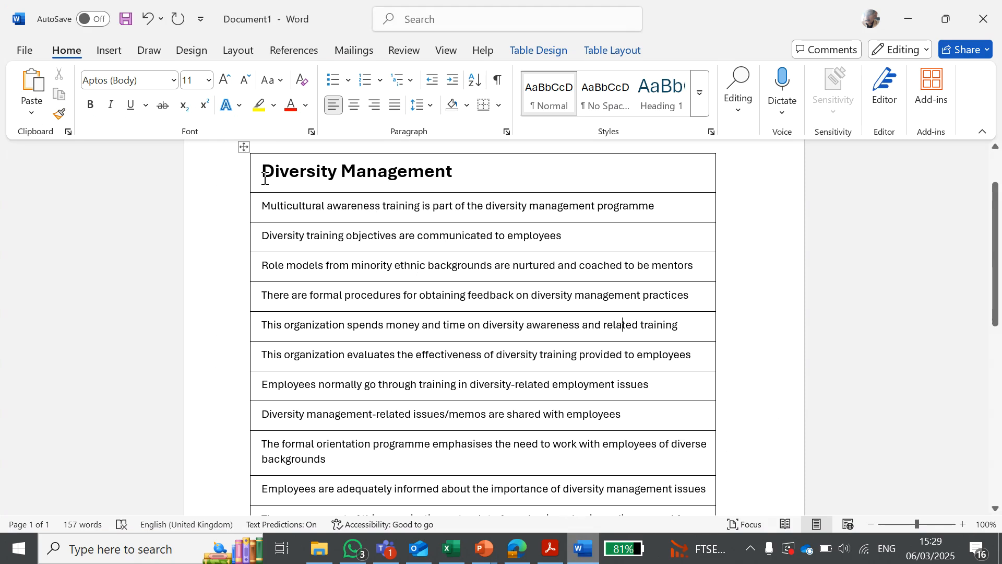
left_click_drag(264, 179, 452, 167)
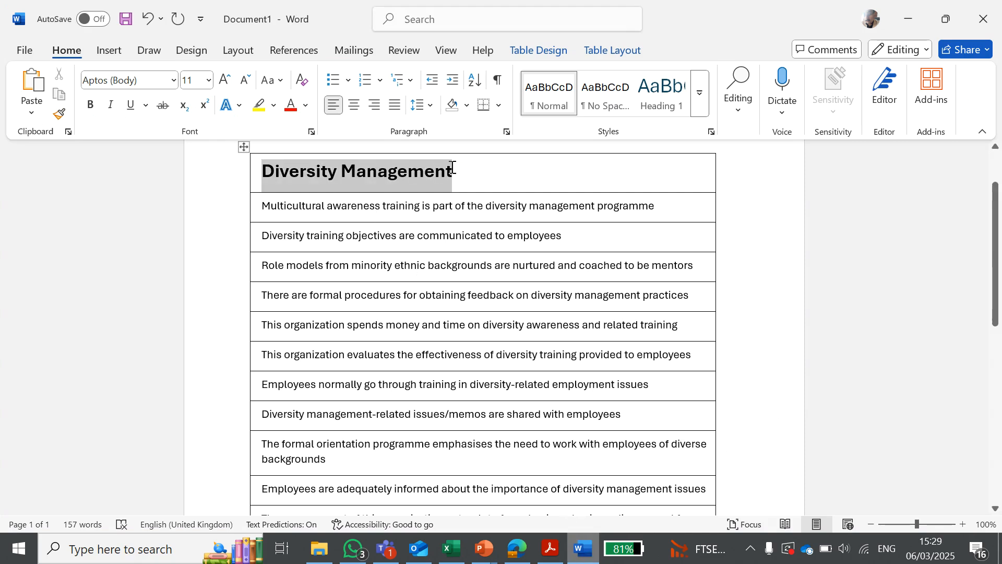
left_click(372, 267)
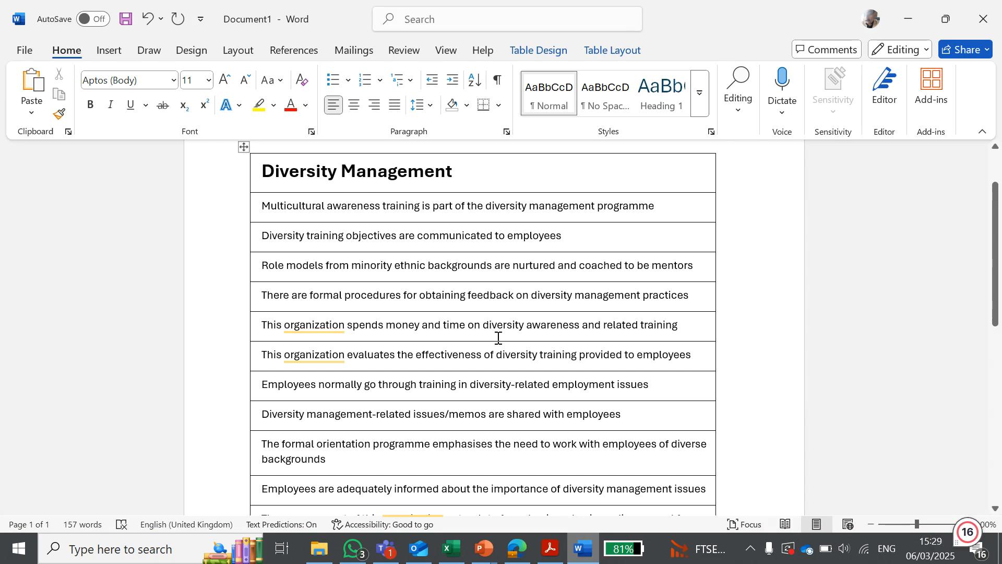
scroll(496, 328, "down", 3)
scroll(498, 338, "up", 5)
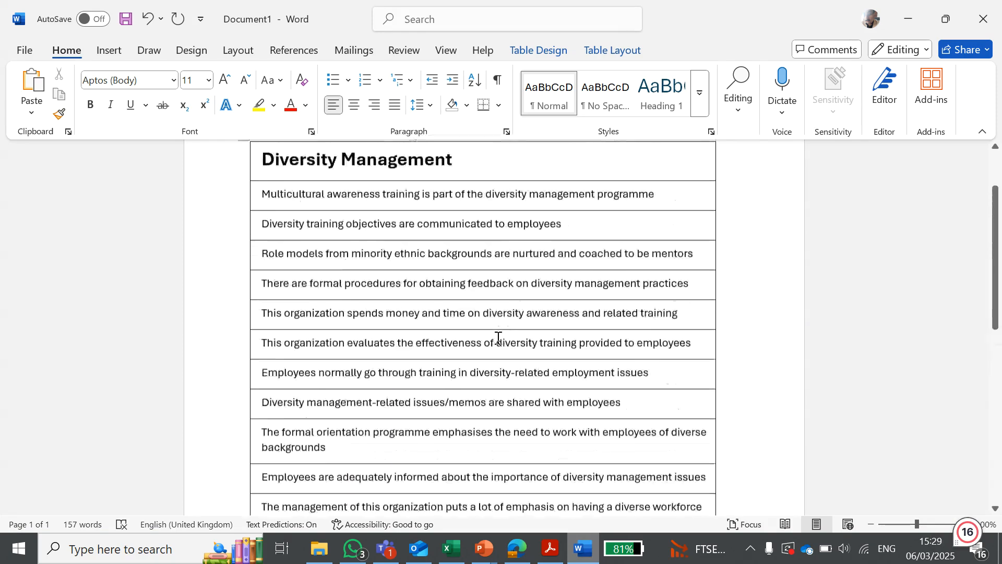
Step: Copy the statement "Multicultural awareness training is part of the diversity management programme" from Word into a new multiple-choice question in the form
left_click_drag(640, 284, 240, 291)
key("ctrl+c")
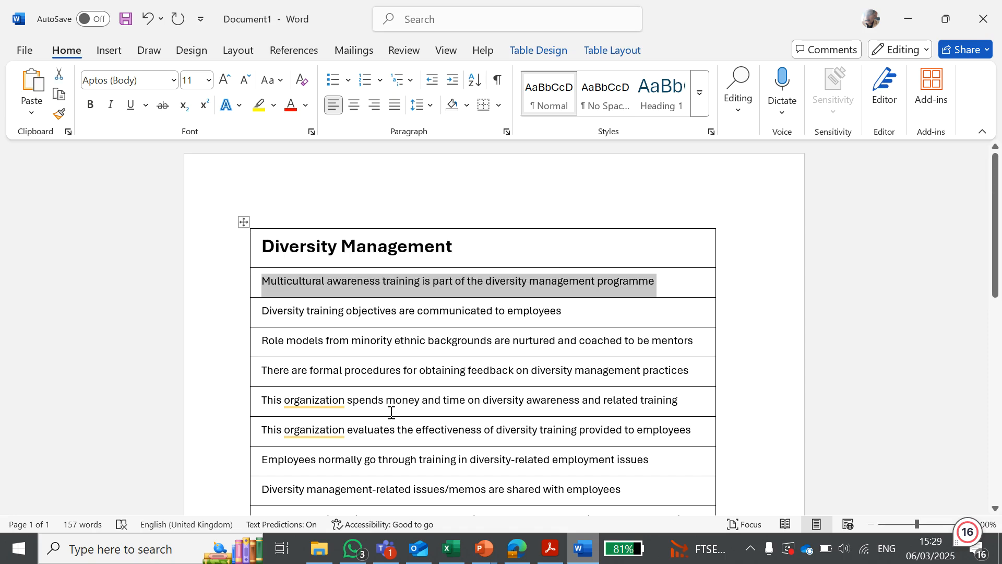
key("alt+Tab")
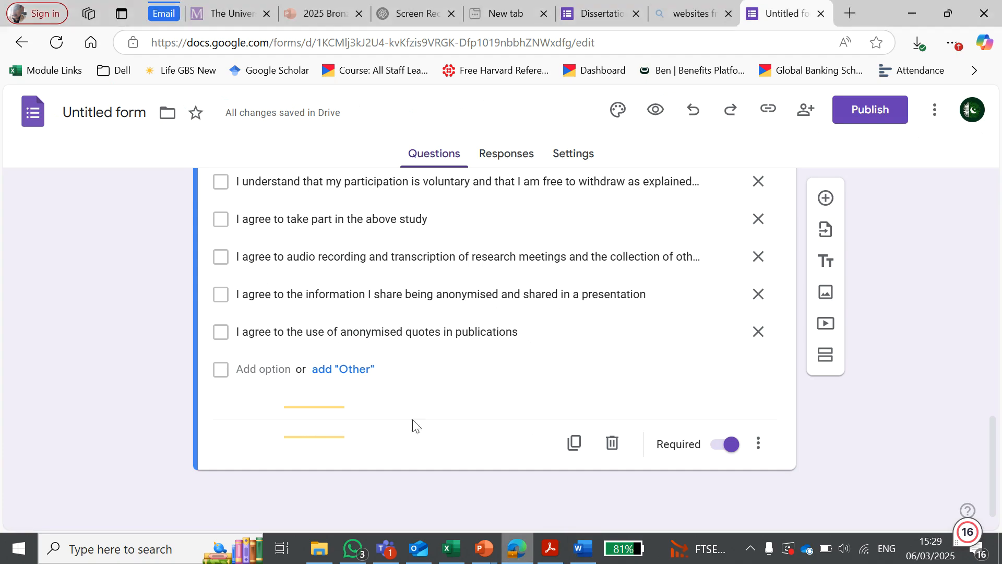
scroll(368, 340, "up", 15)
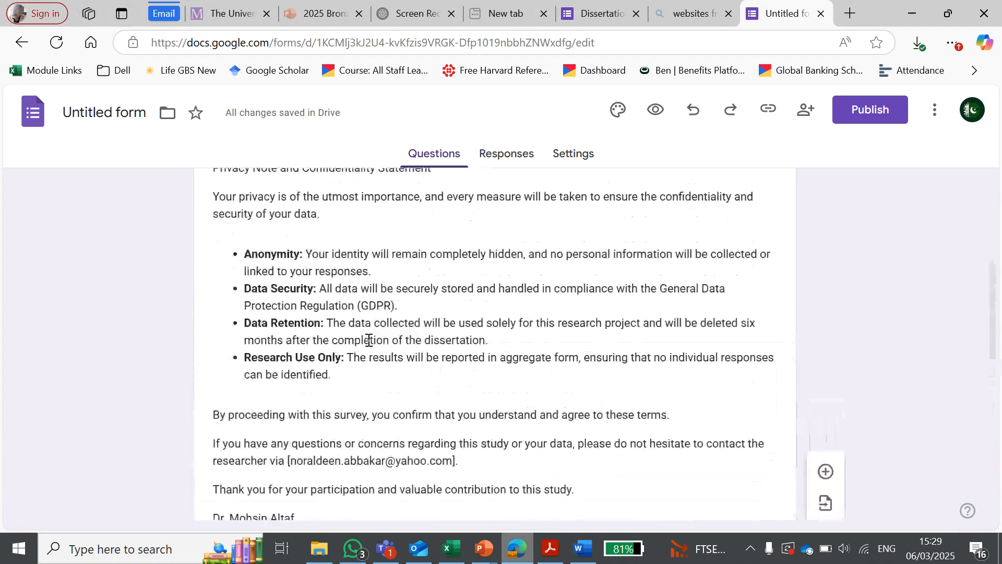
scroll(371, 340, "down", 15)
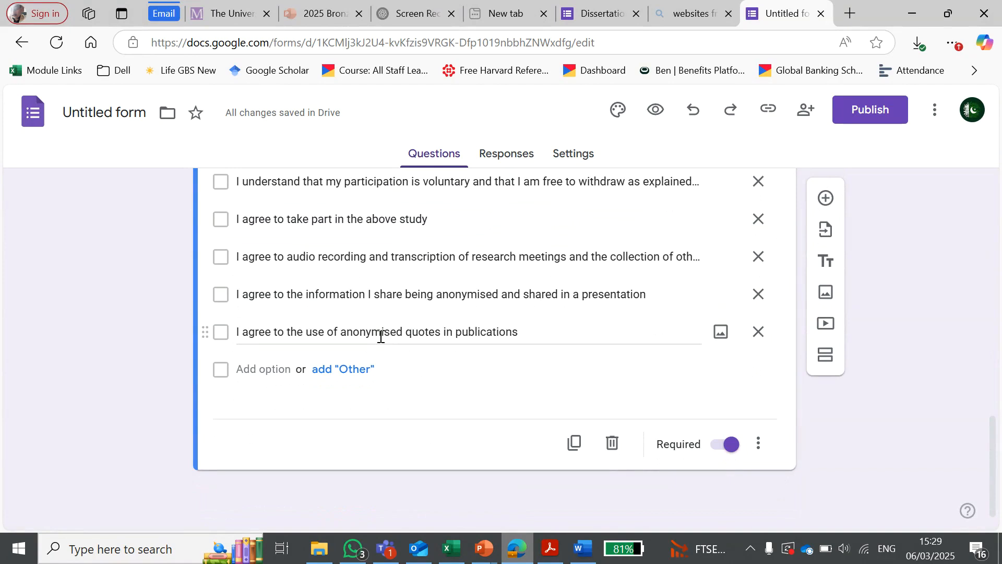
left_click(825, 199)
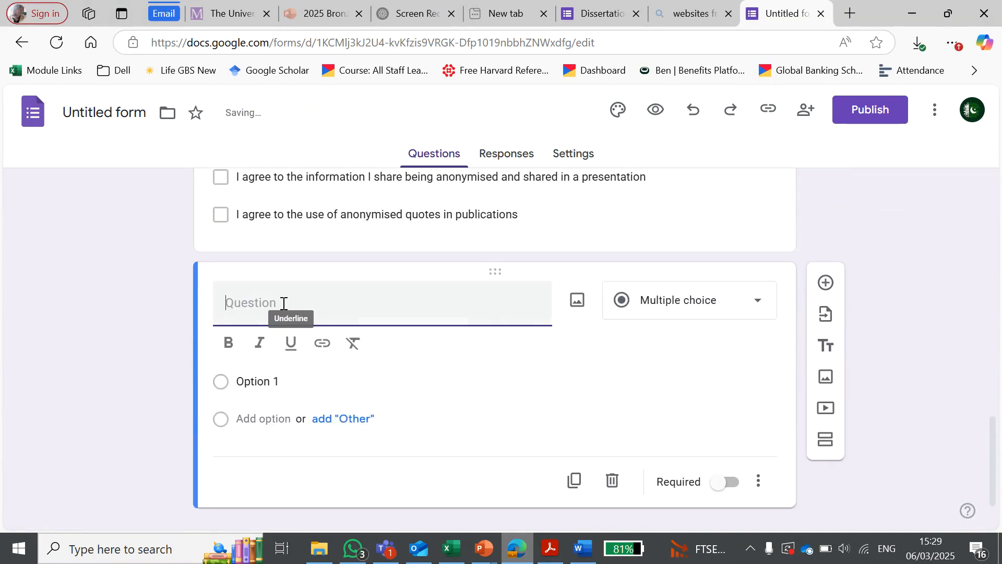
key("ctrl+v")
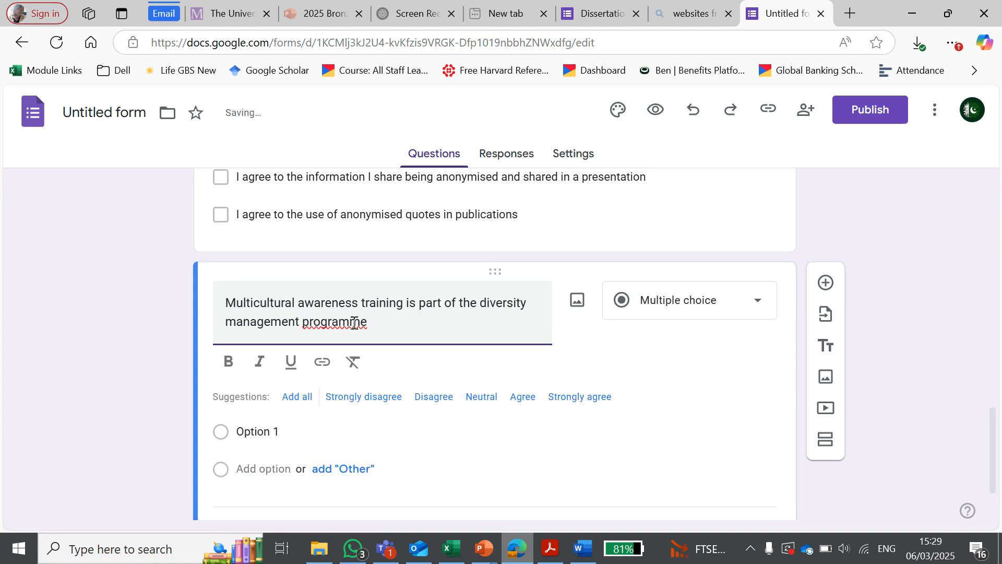
Step: Give the multicultural awareness question five options: Strongly Disagree, Option 2, Neutral, Agree and Strongly Agree
left_click(268, 343)
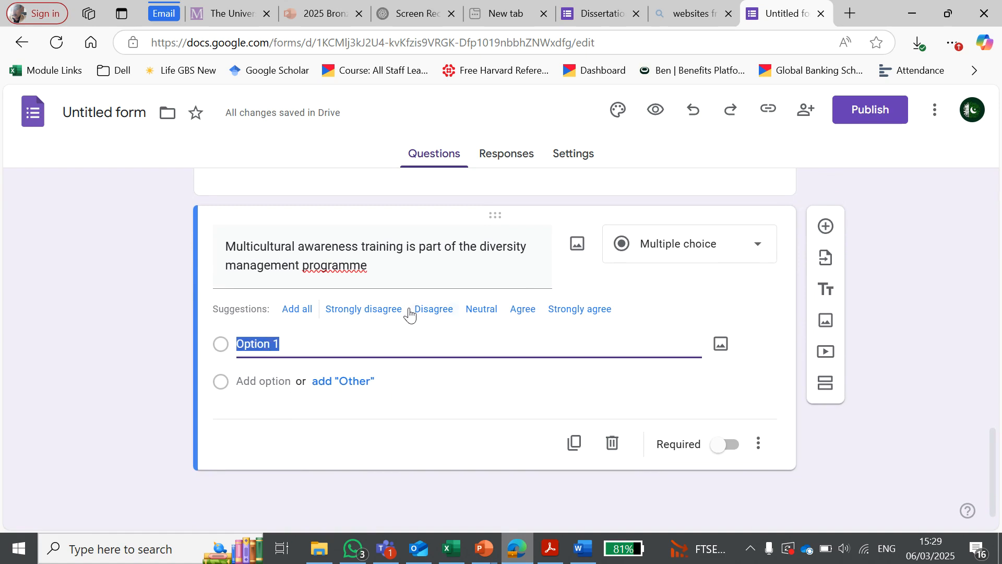
type("Str")
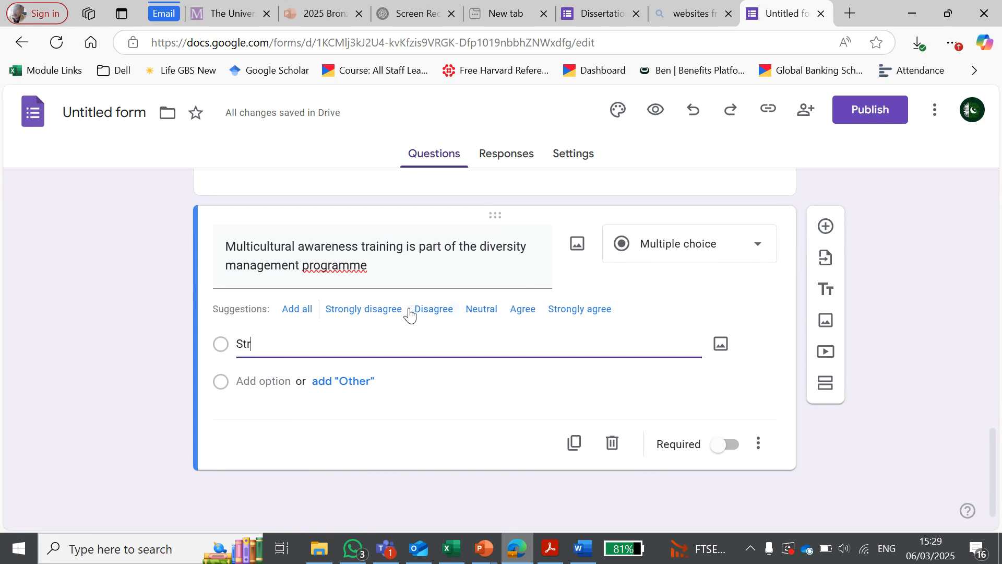
type("o")
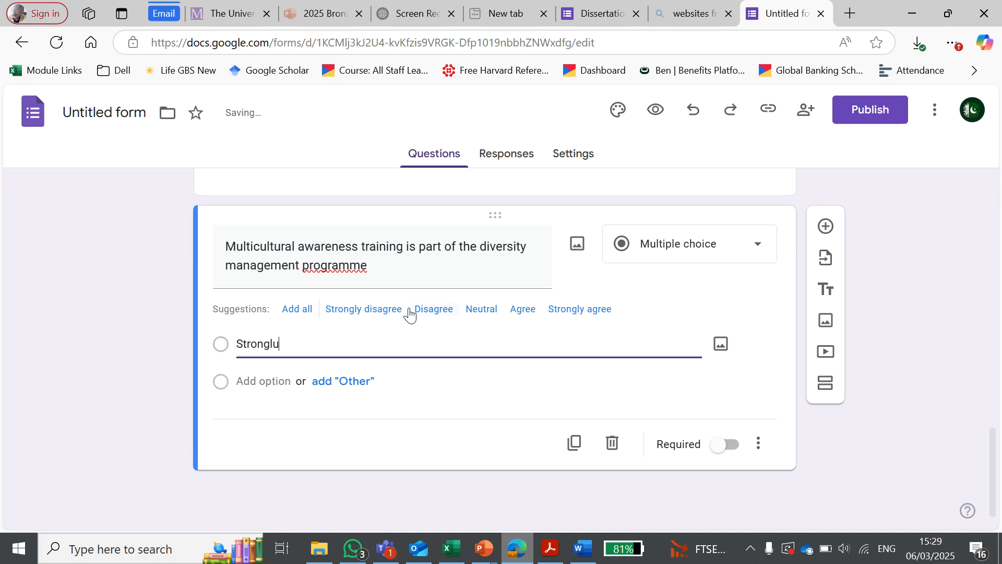
type("ngly Disagre")
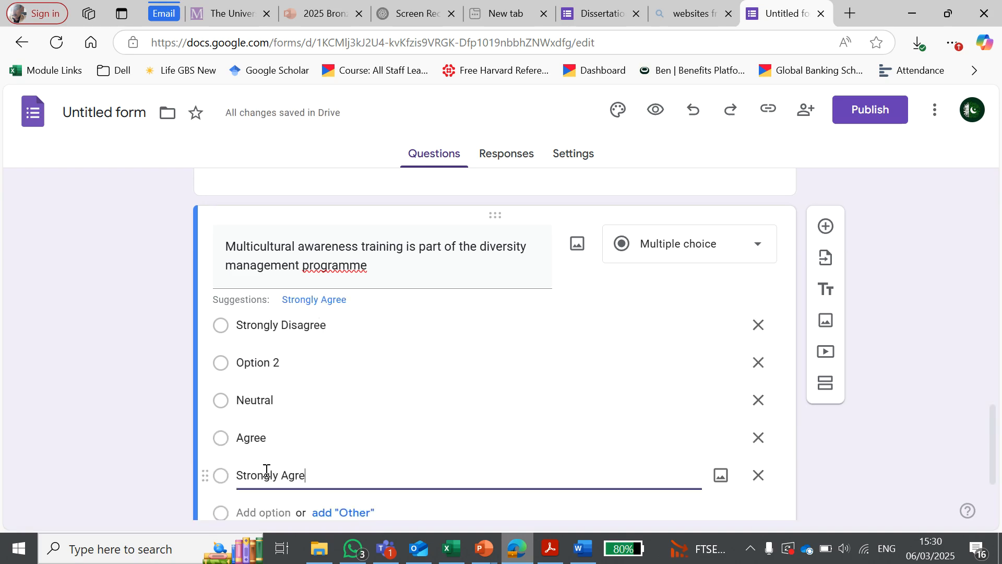
type("e")
scroll(378, 410, "down", 2)
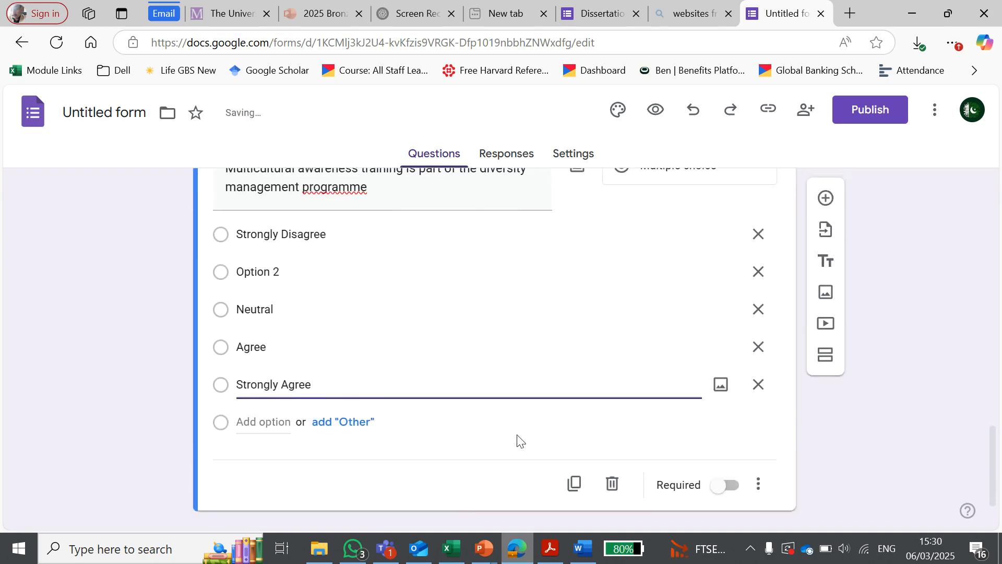
scroll(452, 443, "down", 1)
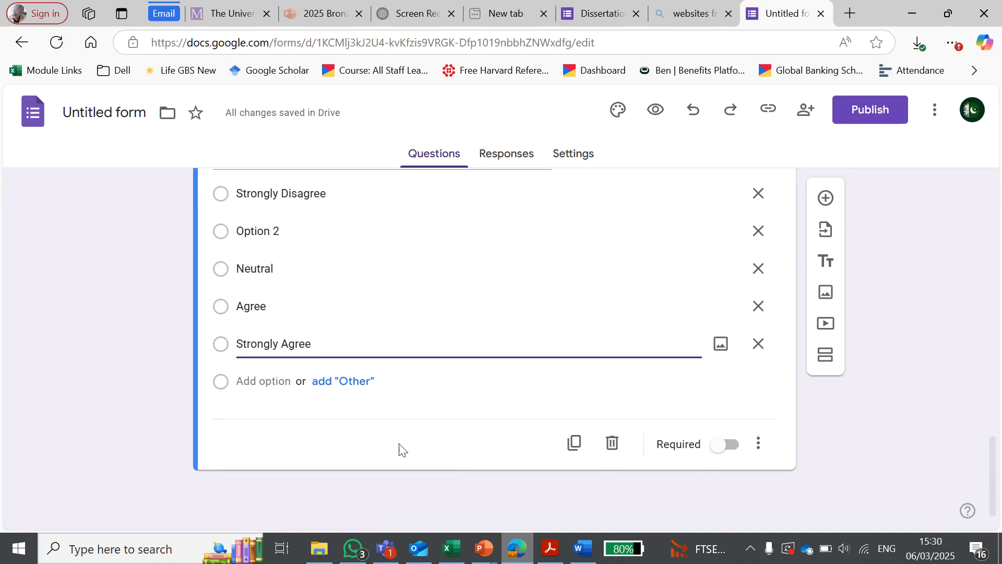
Step: Duplicate the multicultural awareness question and replace the copy's text with "Diversity training objectives are communicated to employees" from the Word document
scroll(399, 448, "up", 3)
scroll(398, 450, "down", 1)
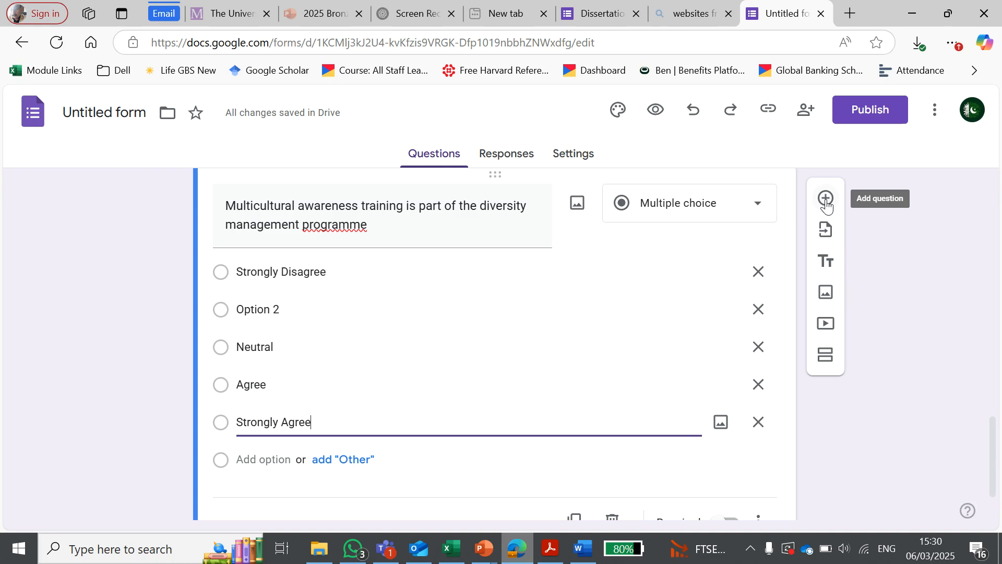
scroll(564, 396, "down", 2)
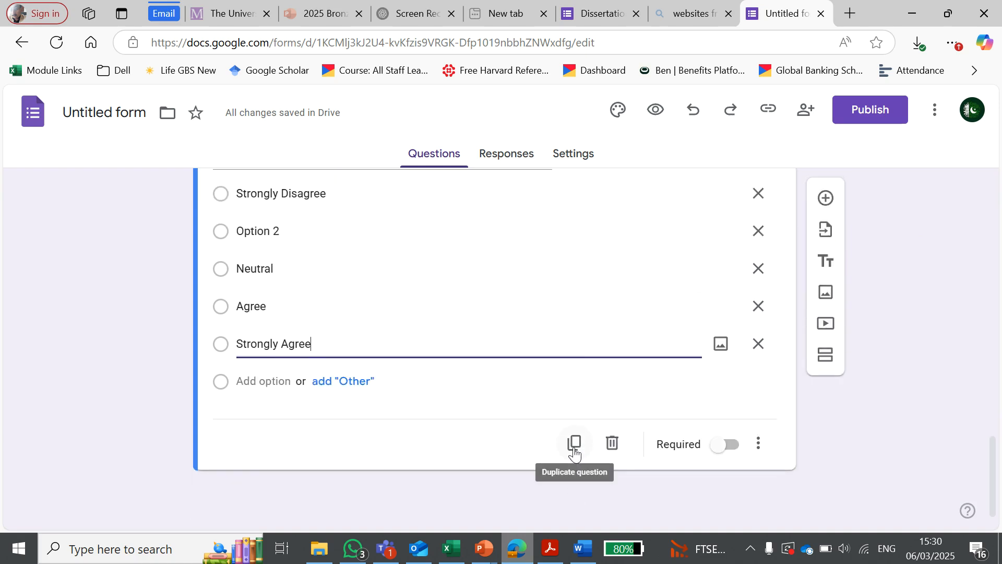
left_click(574, 452)
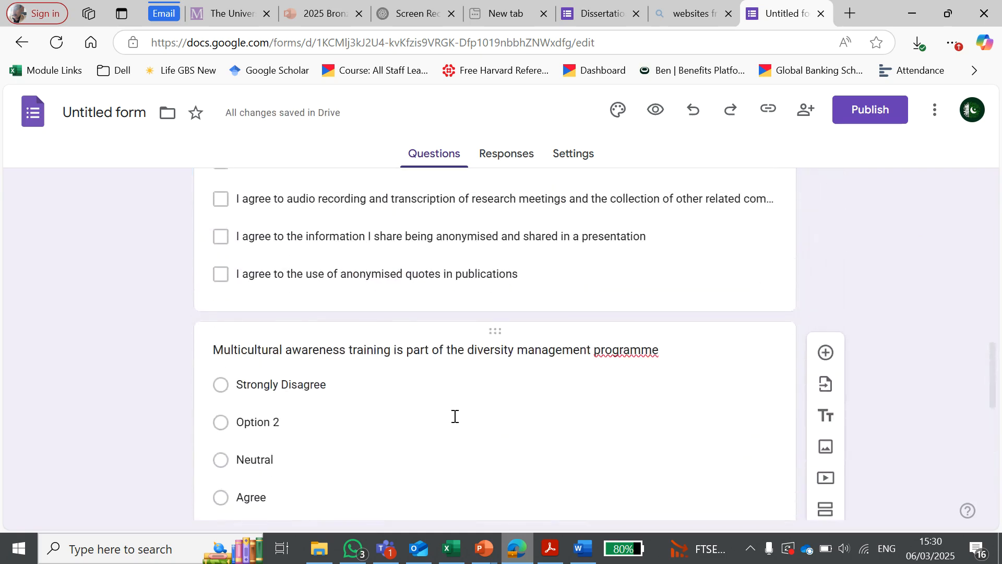
left_click(512, 557)
left_click_drag(579, 313, 259, 315)
key("ctrl+c")
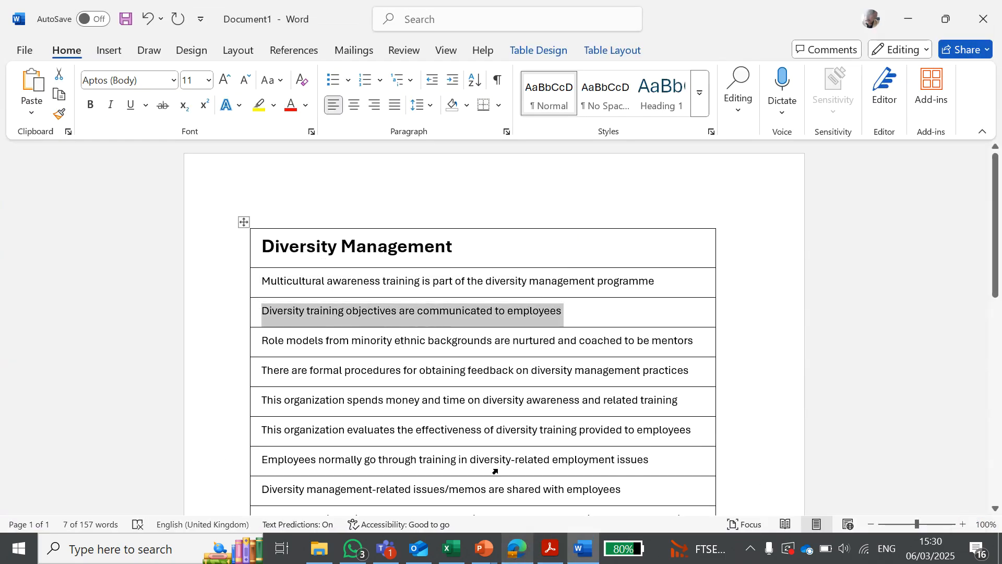
left_click(522, 559)
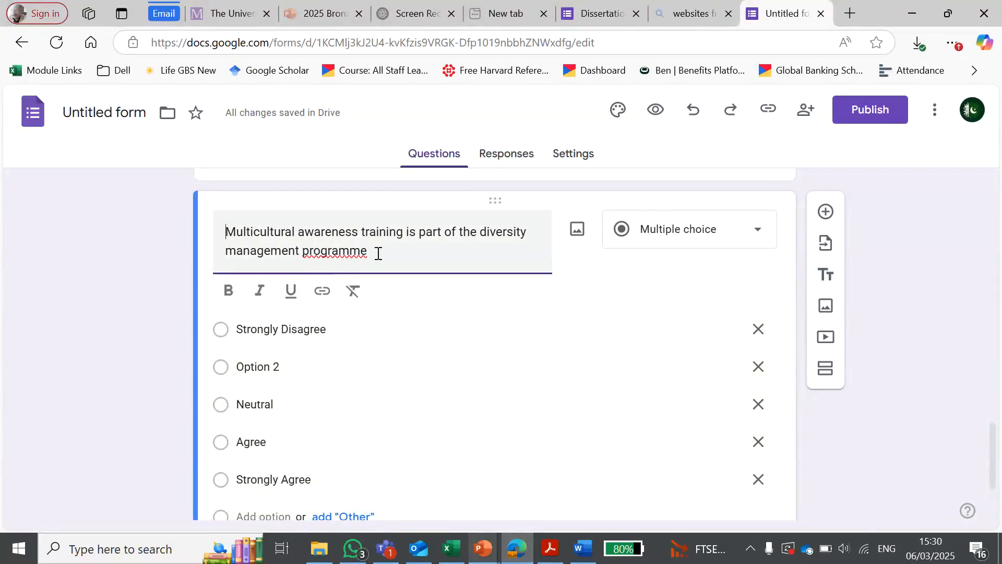
left_click_drag(377, 251, 224, 230)
key("ctrl+v")
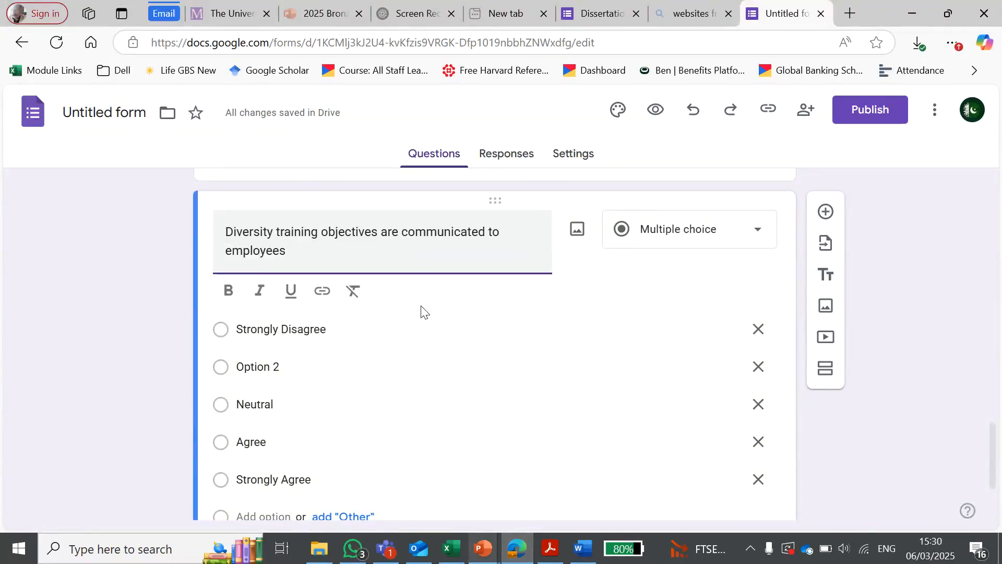
Step: Duplicate the training objectives question and replace the copy's text with Word's "Role models from minority ethnic backgrounds are nurtured and coached to be mentors"
scroll(488, 336, "down", 3)
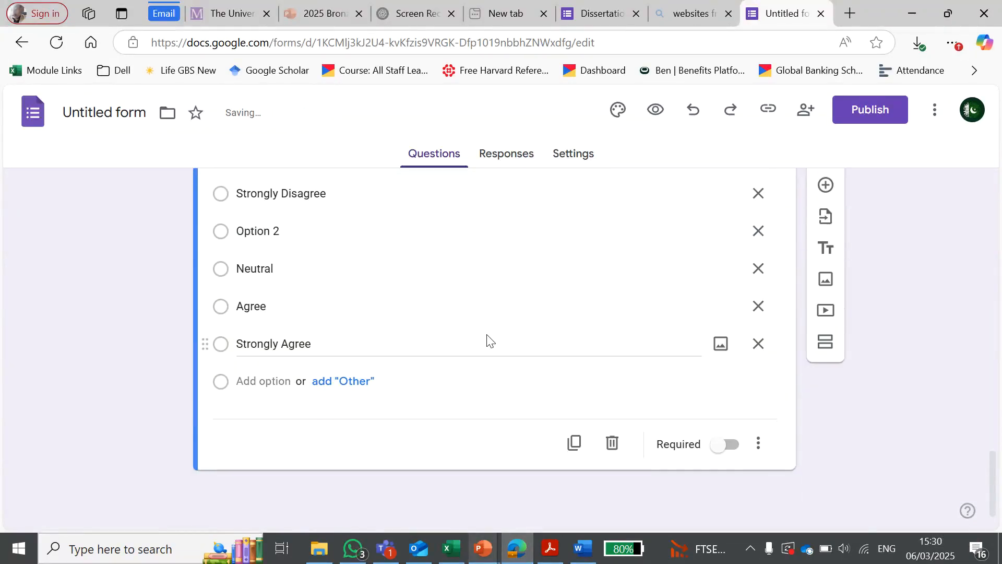
left_click(572, 445)
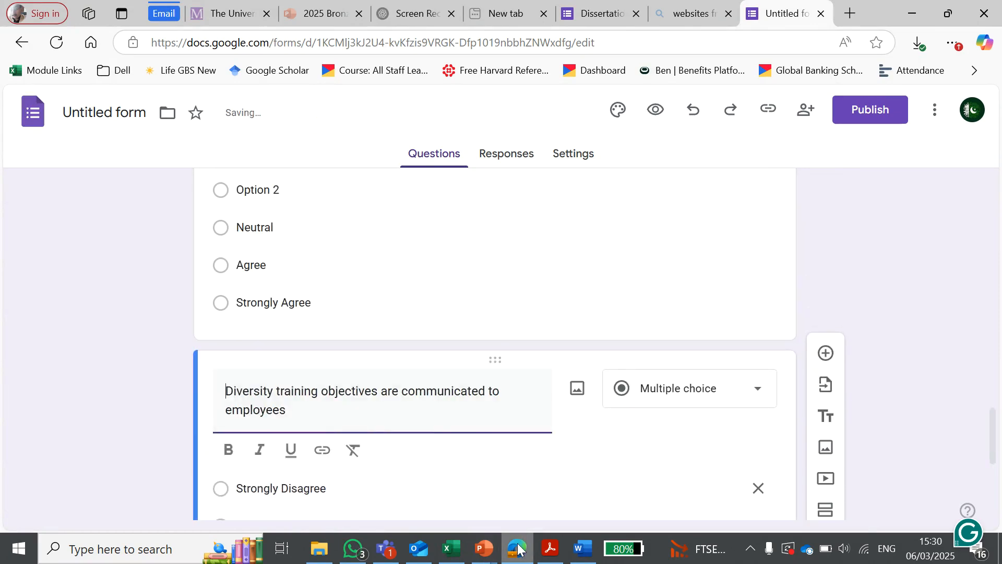
left_click(518, 547)
left_click_drag(701, 348, 261, 340)
key("ctrl+c")
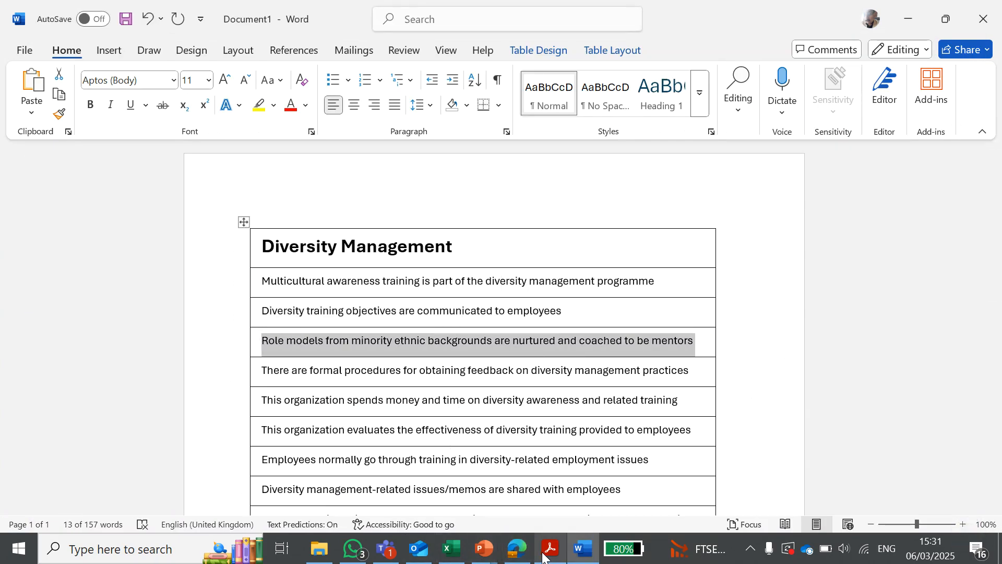
left_click(518, 548)
left_click_drag(413, 405, 242, 400)
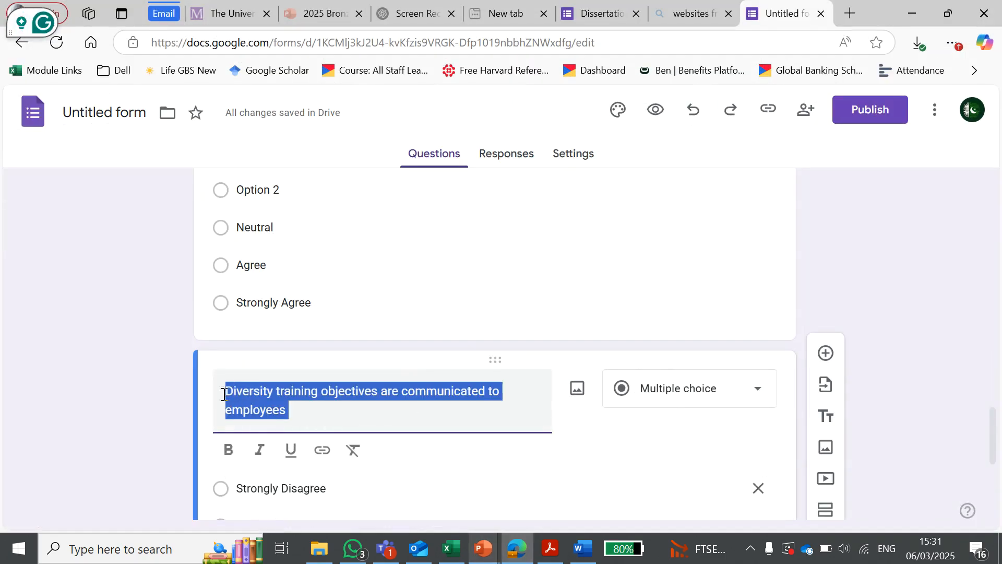
key("ctrl+v")
Step: Duplicate the multiple-choice question about role models from minority ethnic backgrounds, keeping its five agreement options
scroll(413, 398, "down", 4)
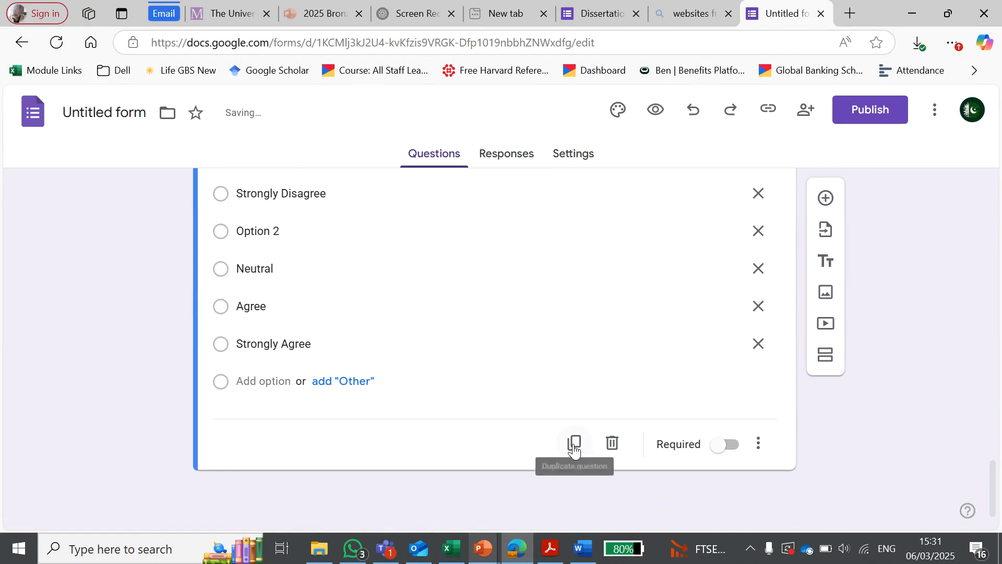
left_click(572, 450)
scroll(366, 389, "down", 2)
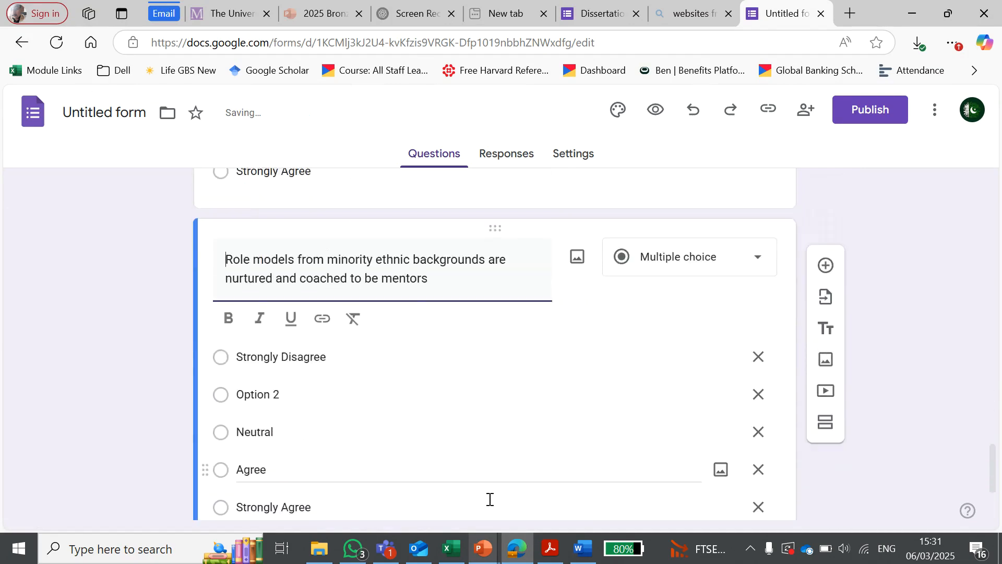
scroll(490, 499, "up", 1)
Step: Replace the copied question's text with "There are formal procedures for obtaining feedback on diversity management practices" from the Word document
left_click(493, 555)
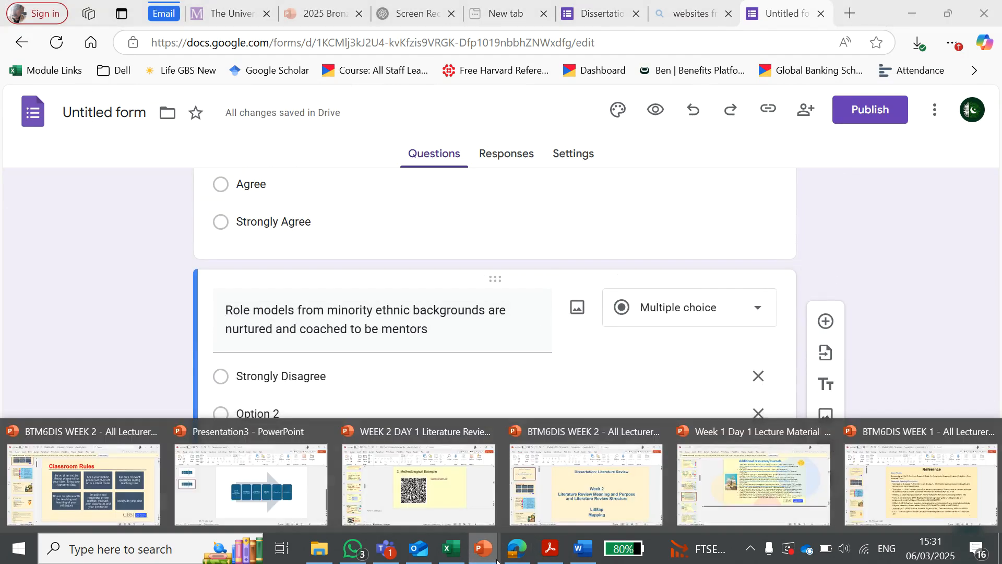
left_click_drag(498, 559, 523, 562)
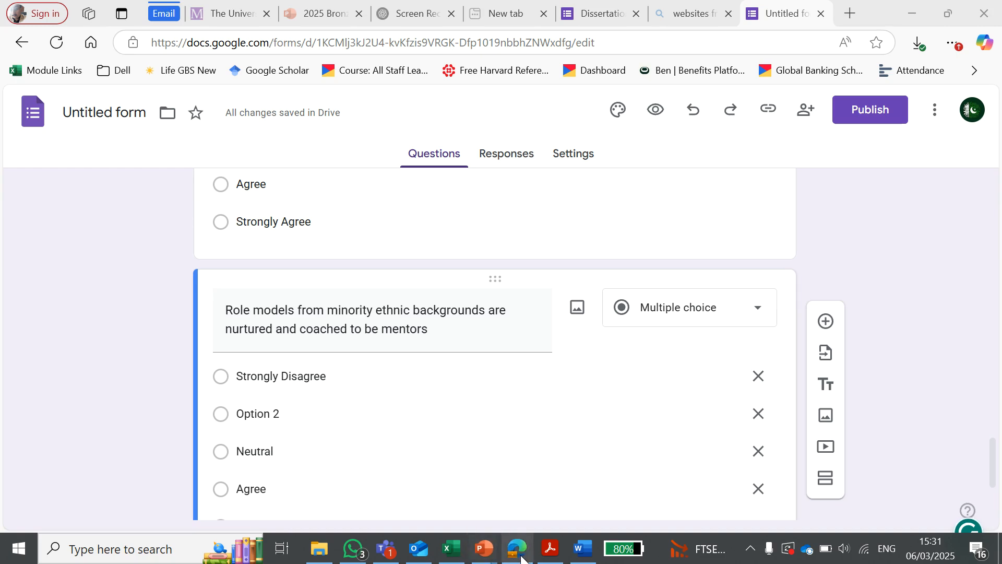
left_click(522, 559)
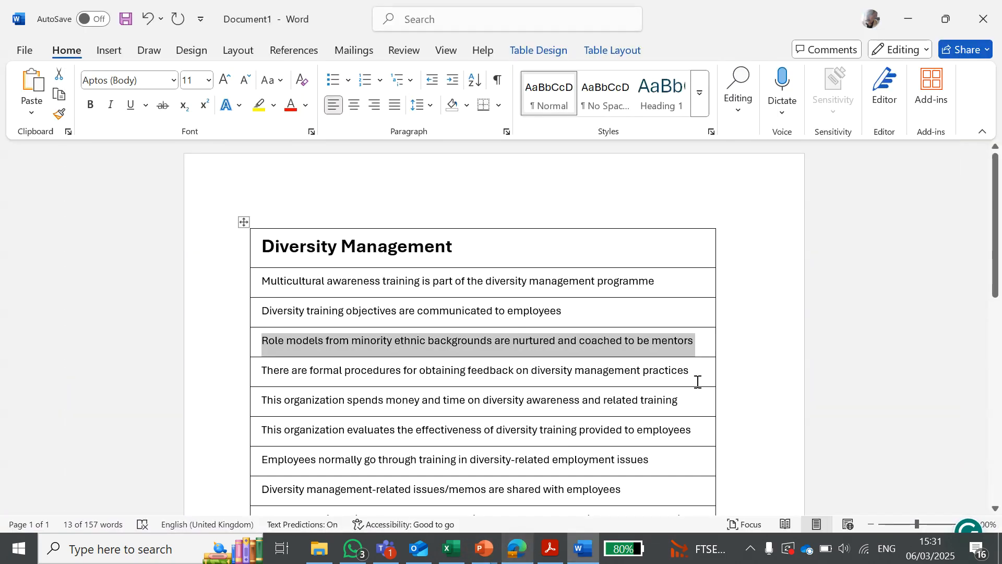
left_click_drag(695, 371, 253, 378)
key("ctrl+c")
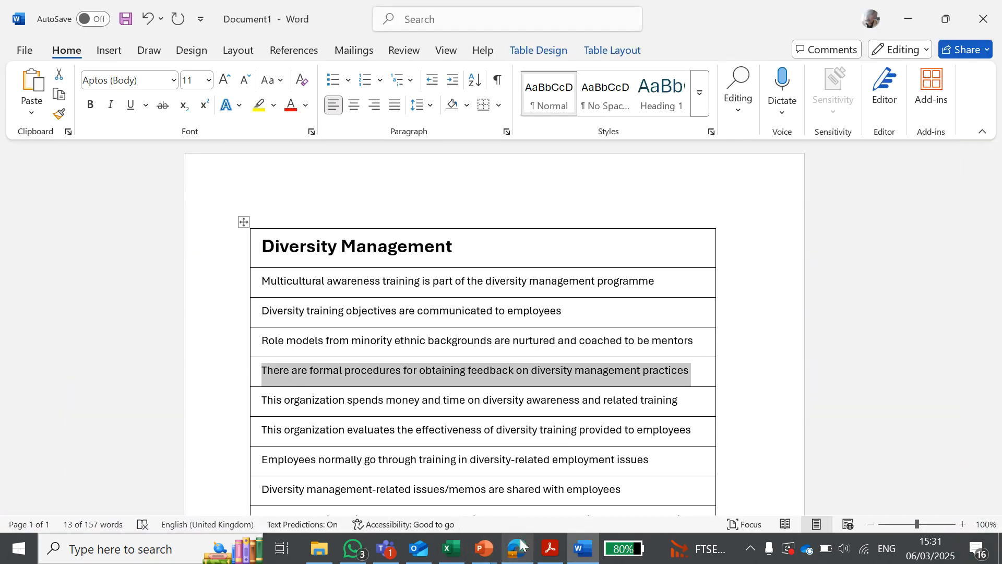
key("alt+Tab")
scroll(408, 371, "down", 4)
scroll(417, 366, "up", 4)
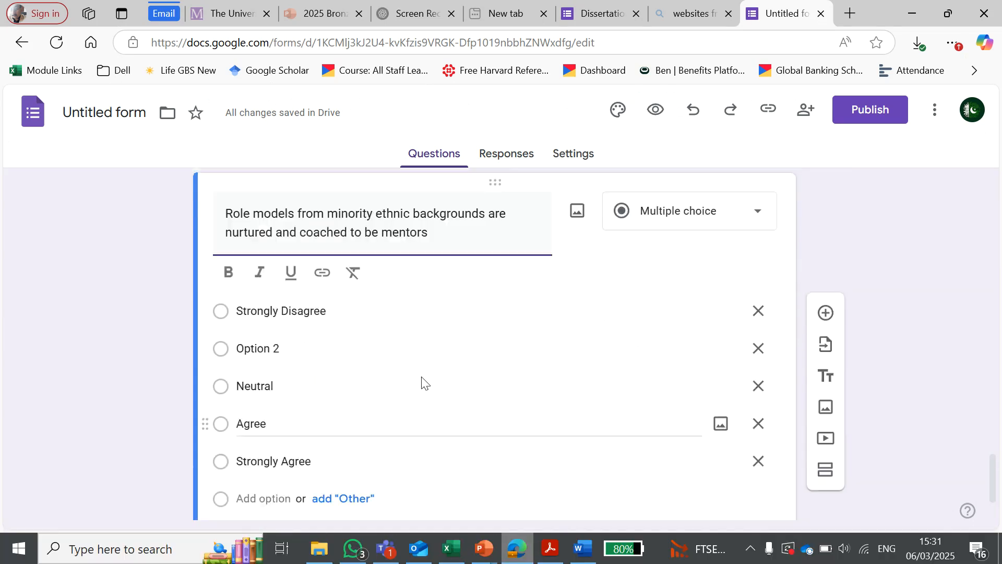
left_click_drag(459, 353, 216, 338)
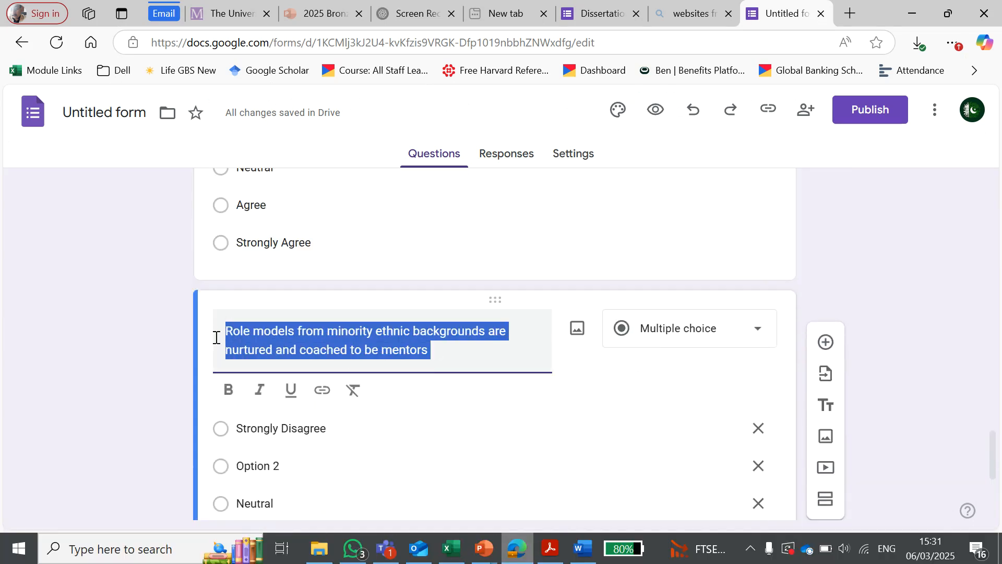
key("ctrl+v")
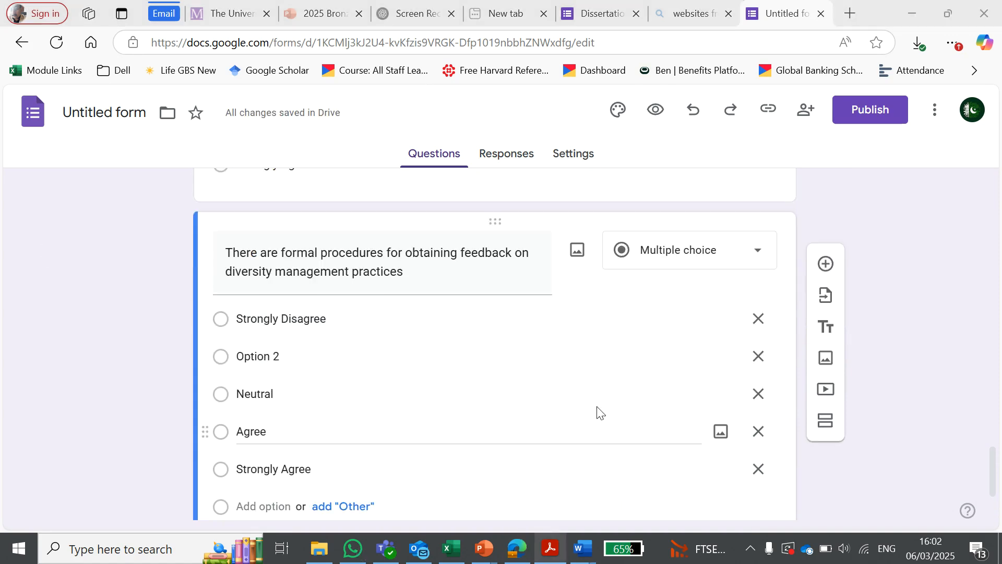
Step: Add a paragraph question titled "Describe your story" after the formal procedures question
scroll(422, 340, "down", 2)
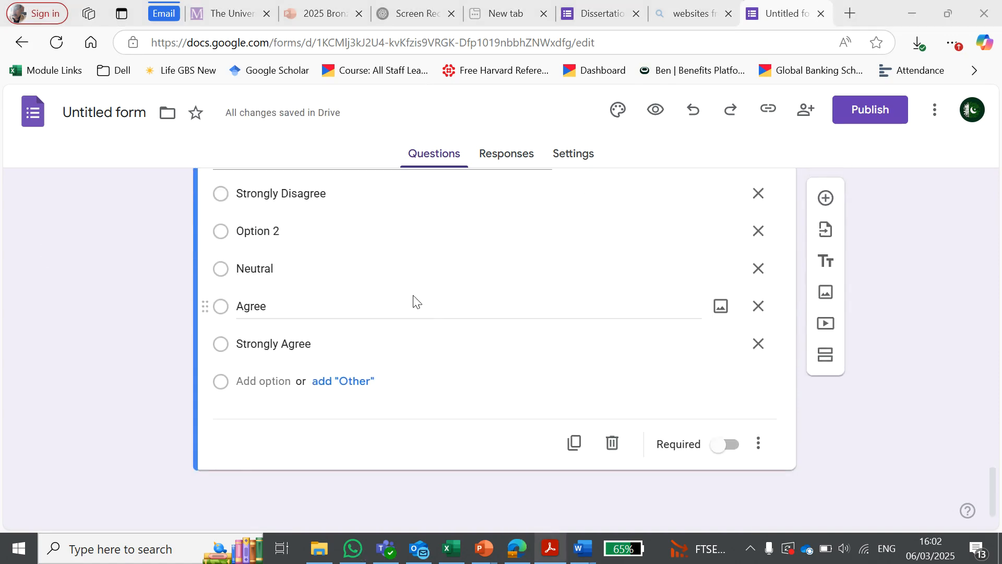
scroll(413, 299, "up", 15)
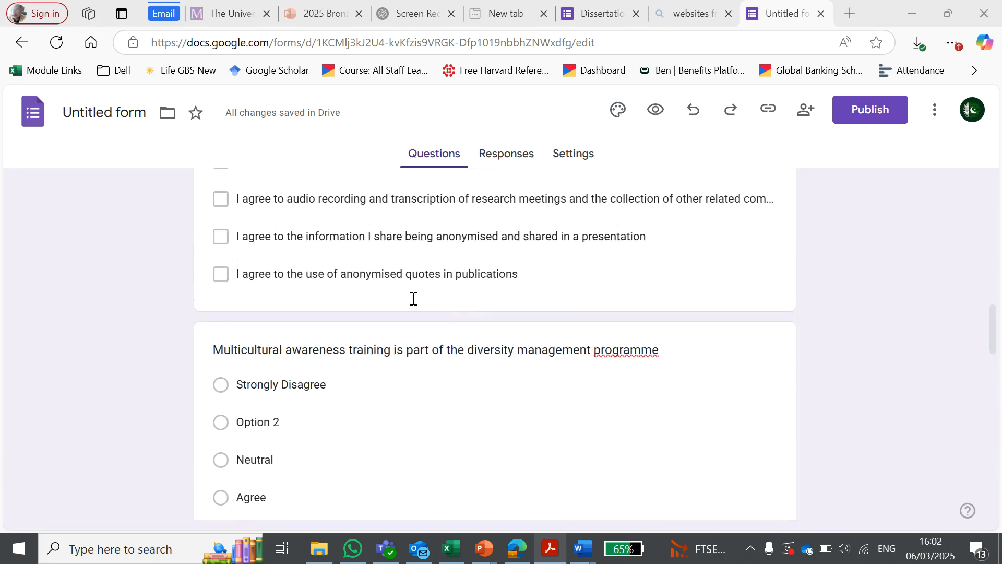
scroll(413, 298, "up", 2)
scroll(417, 296, "down", 10)
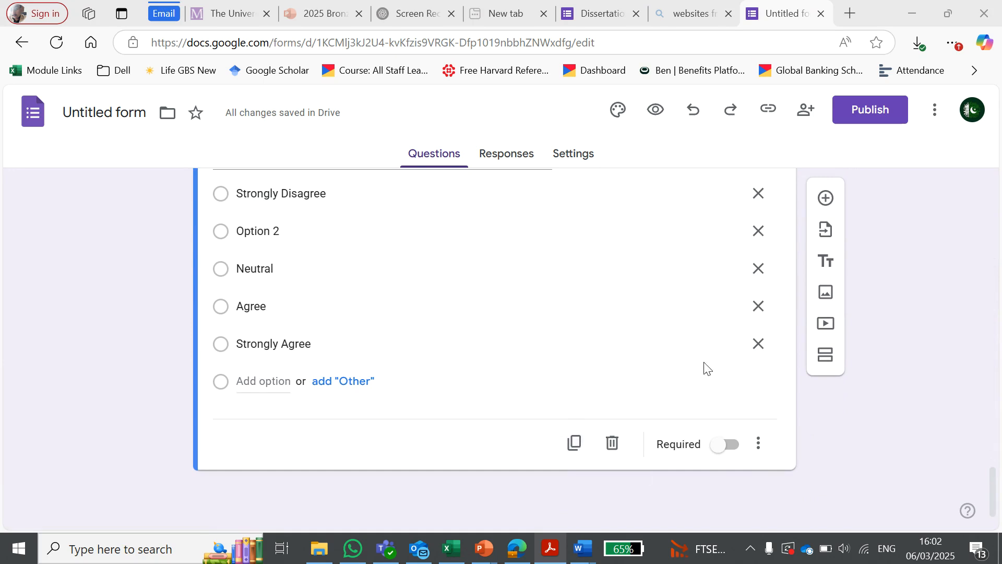
left_click(824, 196)
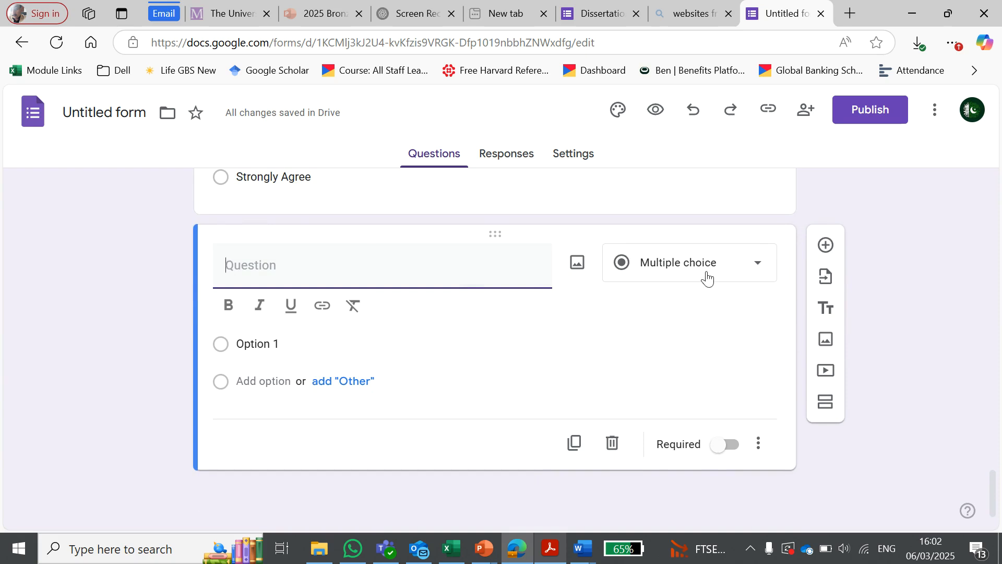
left_click(707, 278)
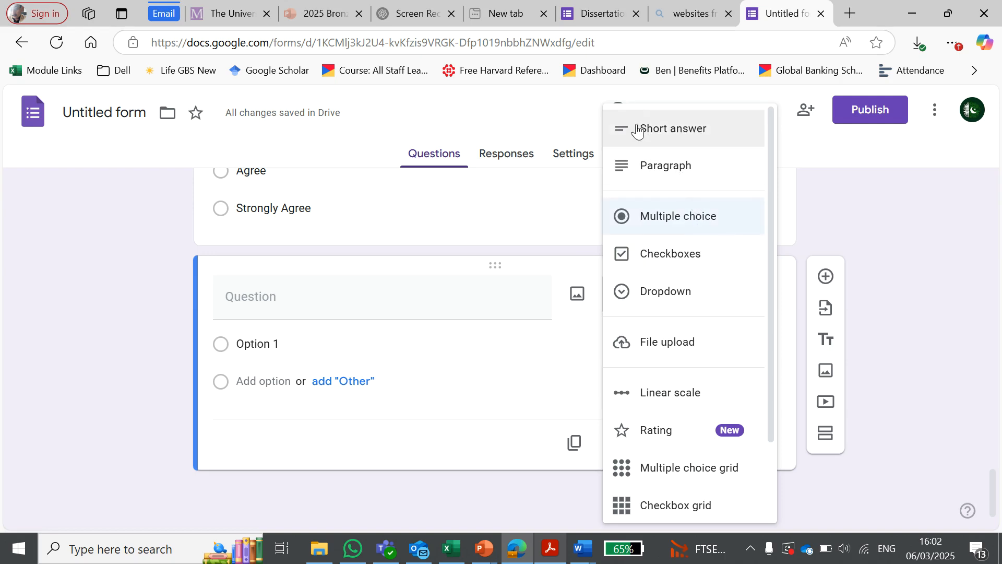
left_click(661, 168)
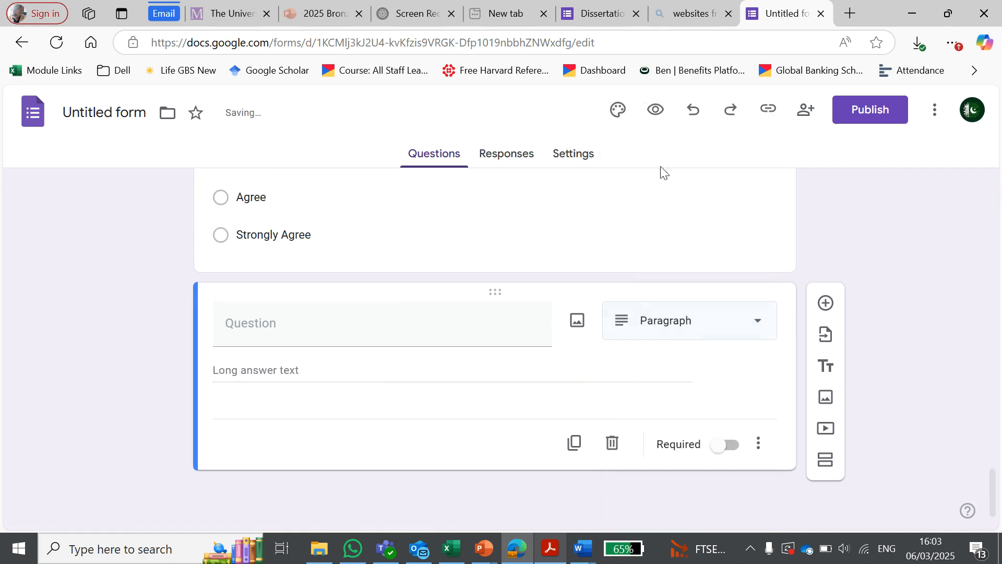
left_click(295, 331)
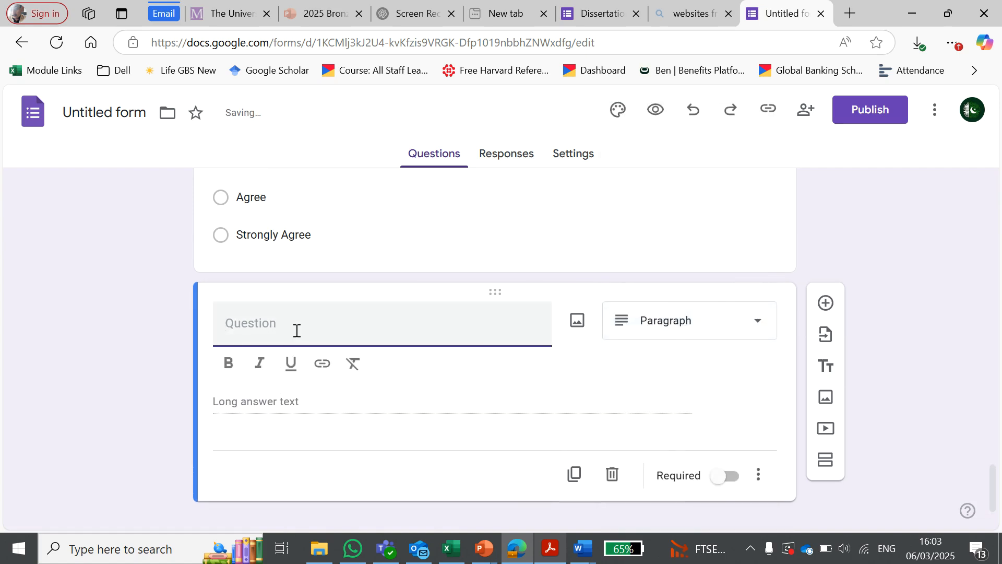
type("Describe your story")
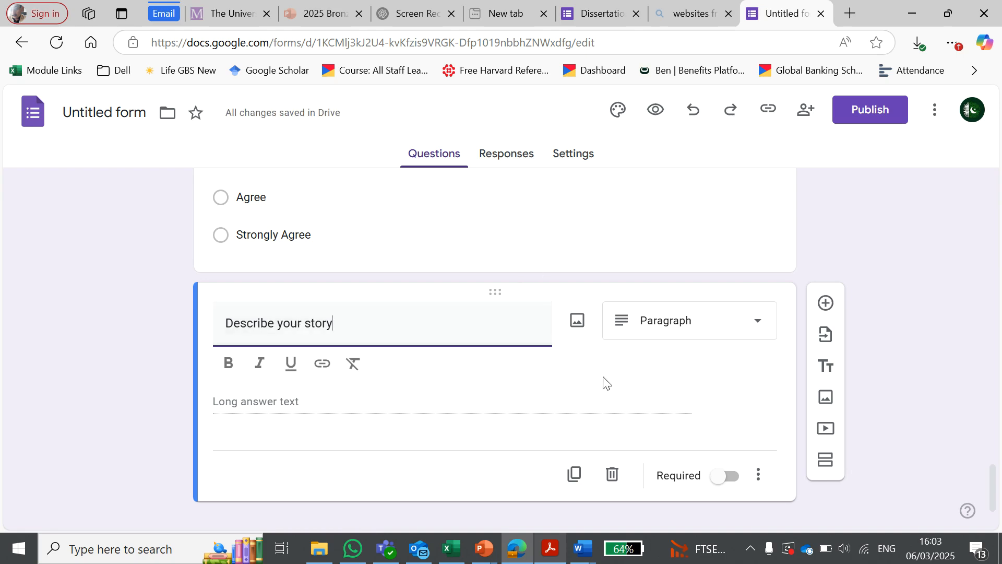
Step: Preview the form and look through it from the introduction to the "Describe your story" answer field
left_click(657, 115)
scroll(527, 308, "down", 15)
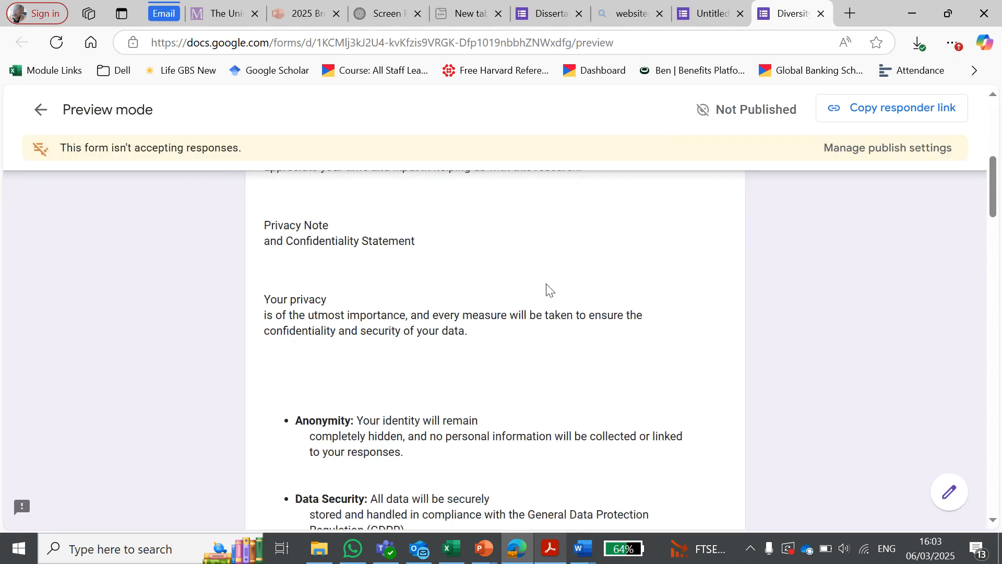
scroll(543, 289, "down", 12)
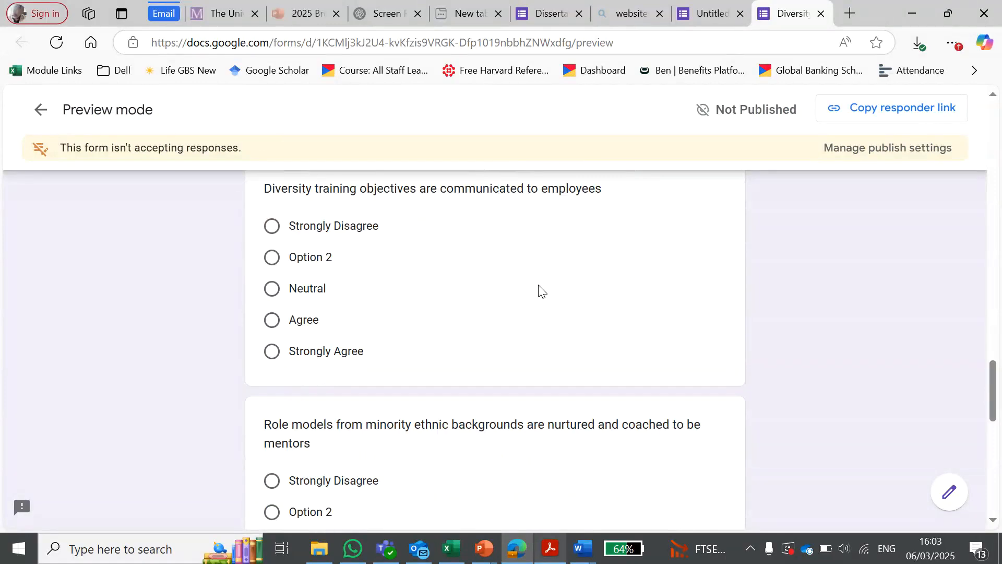
scroll(540, 285, "down", 5)
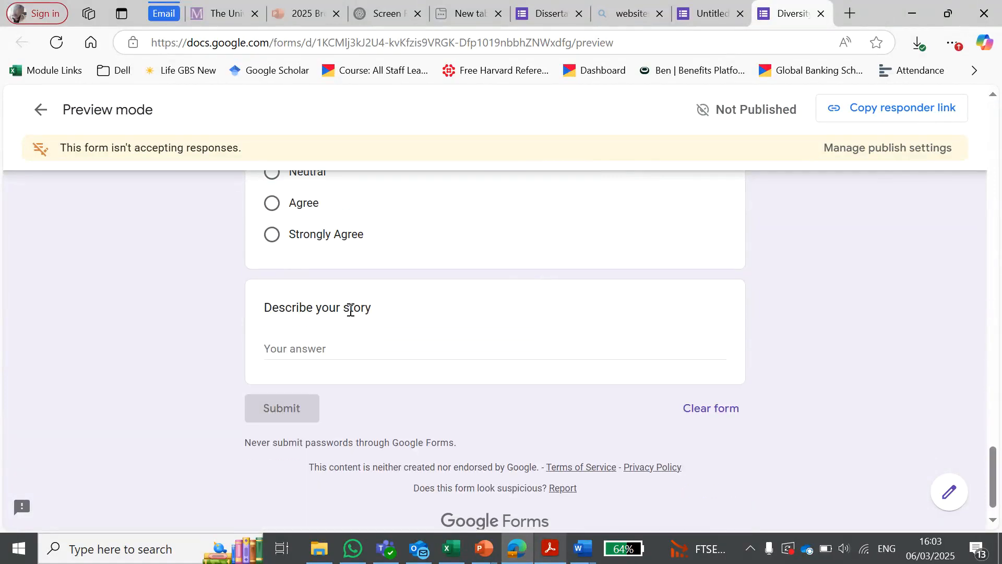
left_click(273, 355)
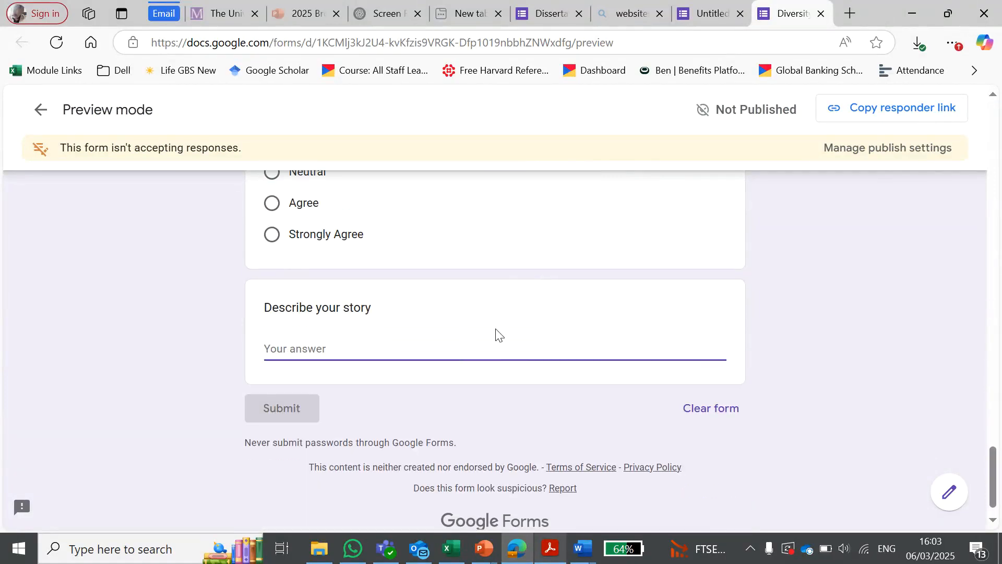
triple_click(358, 306)
left_click(317, 347)
scroll(327, 348, "up", 10)
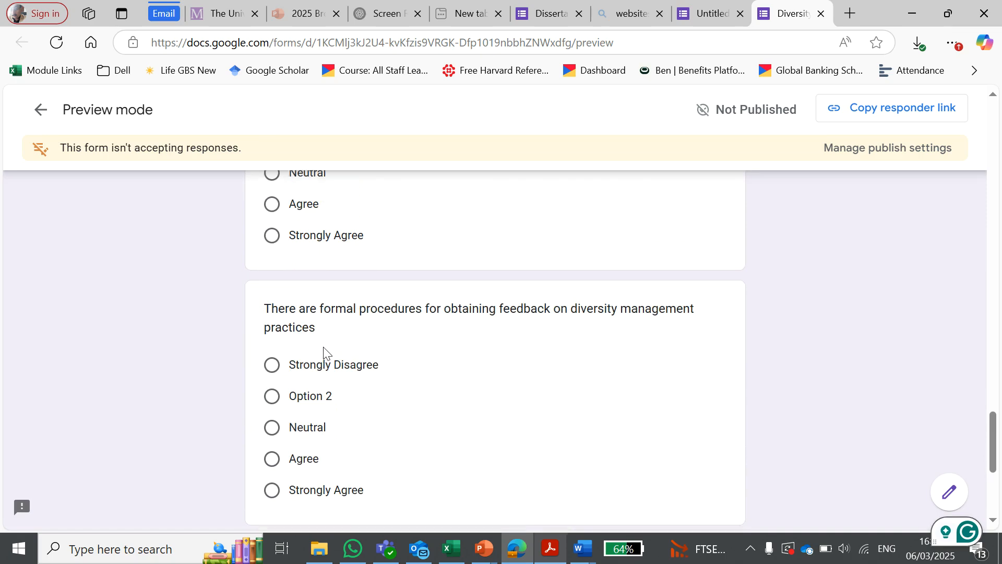
scroll(324, 350, "up", 15)
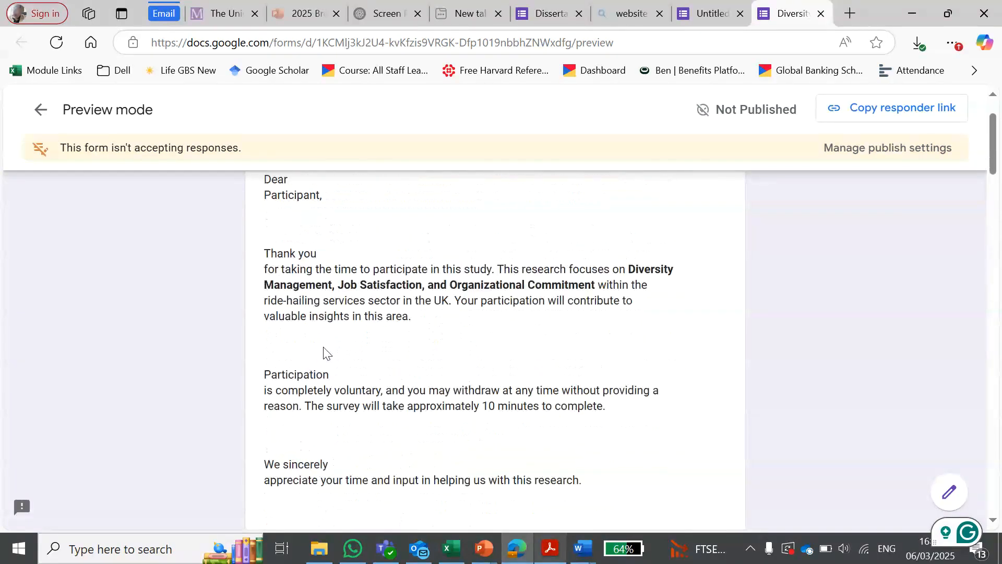
scroll(555, 272, "up", 2)
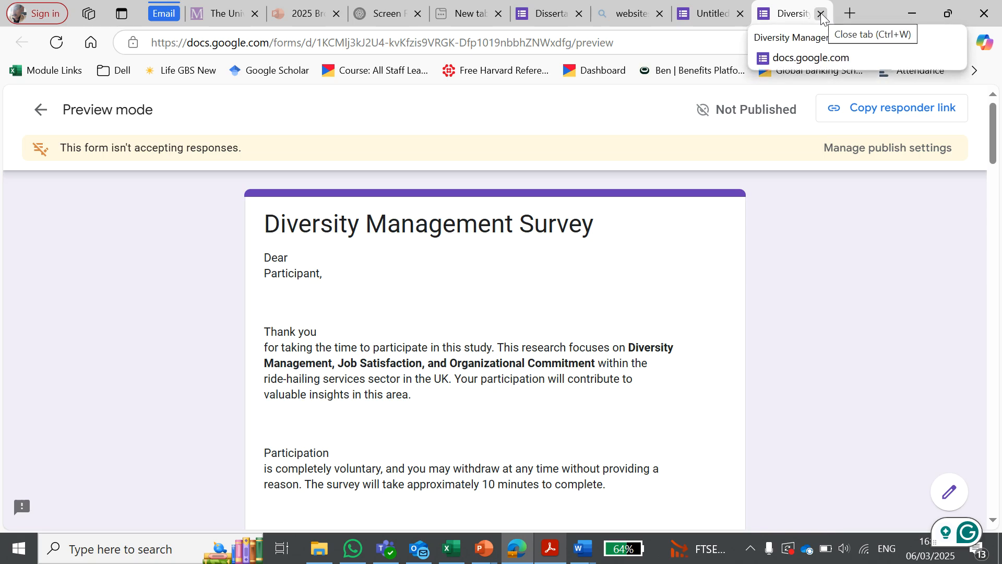
Step: Switch to the Dissertation Questionnaire form and examine its title, participant introduction, confidentiality statement and researcher details
left_click(545, 5)
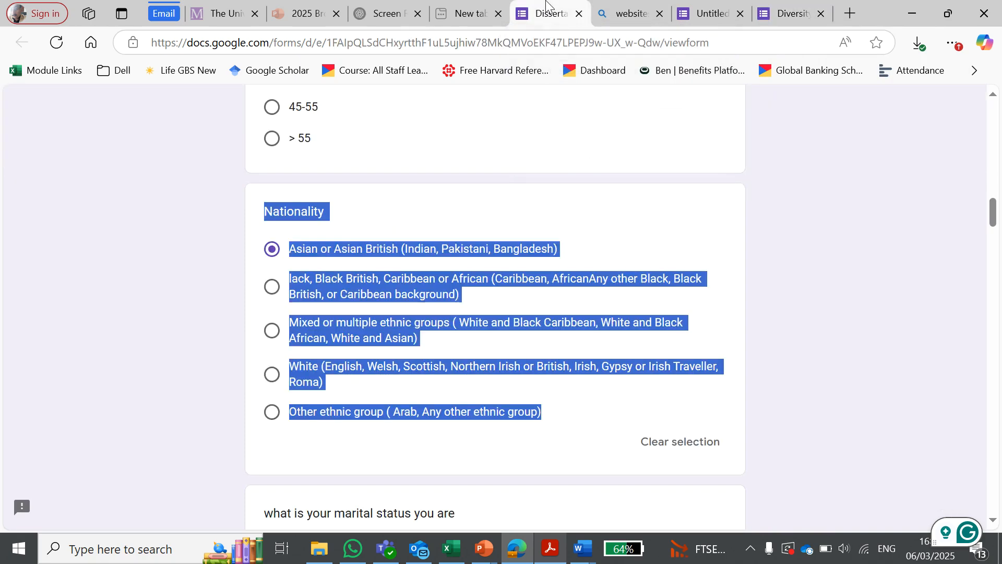
left_click(539, 220)
scroll(533, 226, "up", 10)
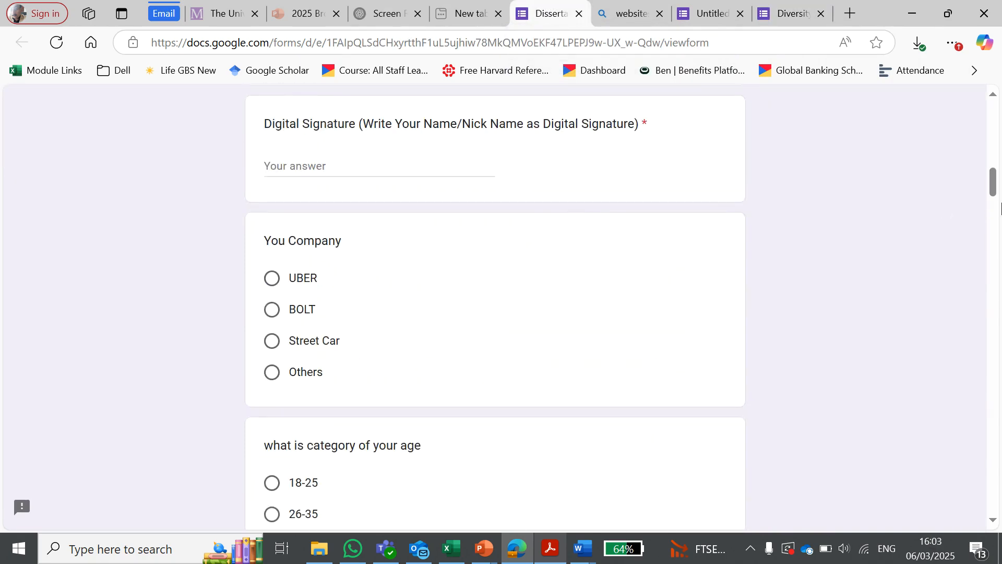
left_click_drag(995, 185, 998, 133)
scroll(788, 168, "up", 3)
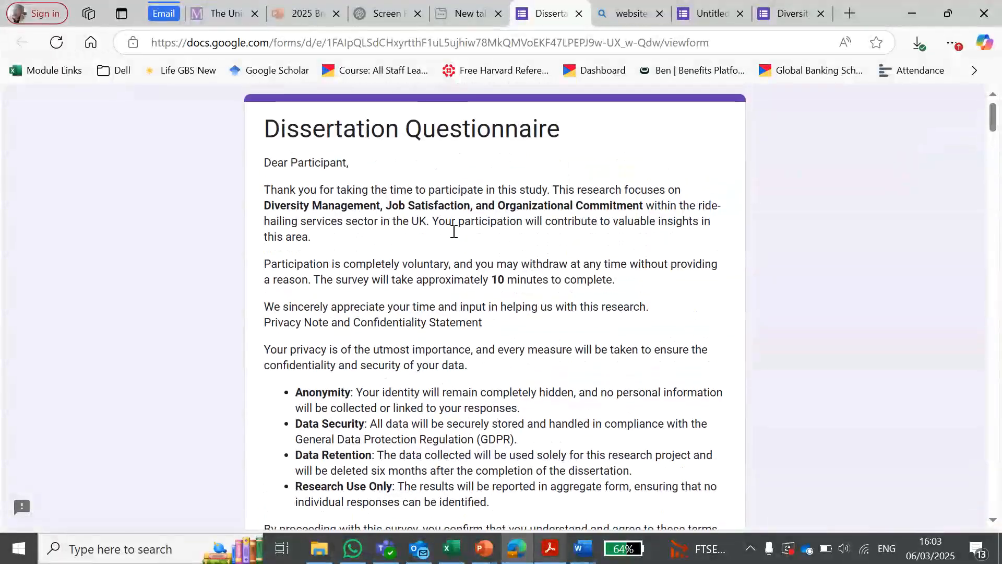
left_click_drag(266, 126, 520, 129)
left_click(416, 258)
scroll(415, 255, "down", 6)
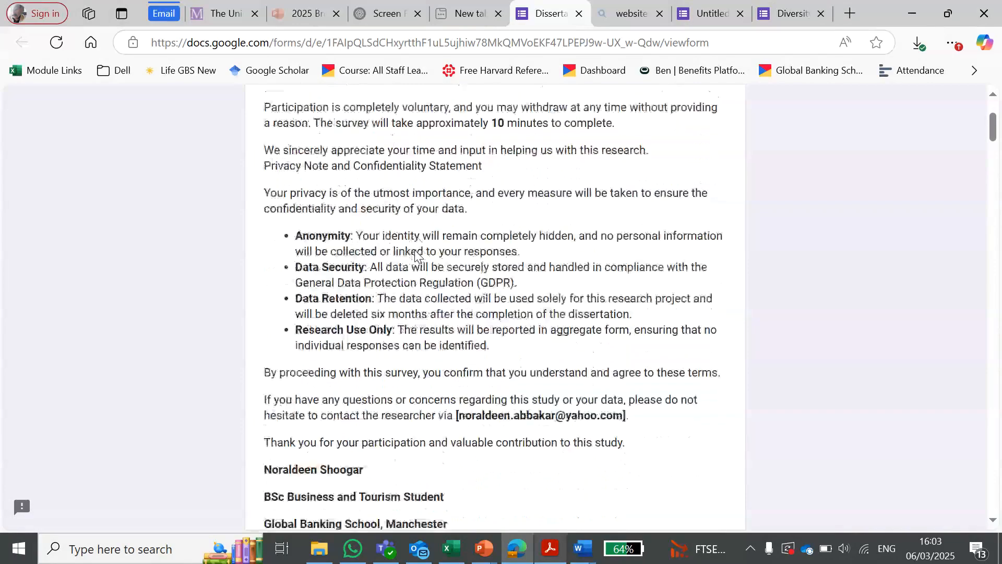
scroll(405, 276, "down", 6)
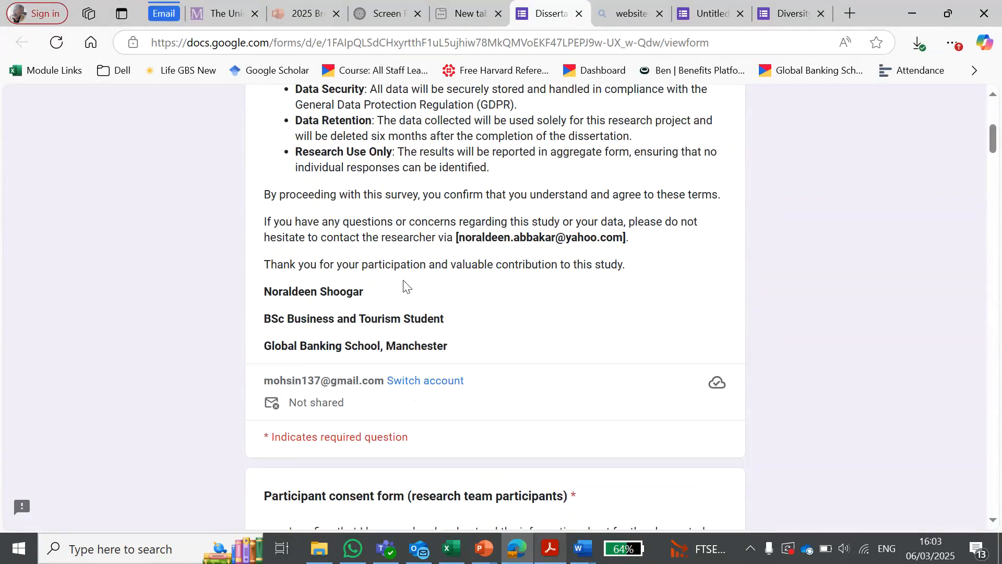
scroll(402, 269, "up", 13)
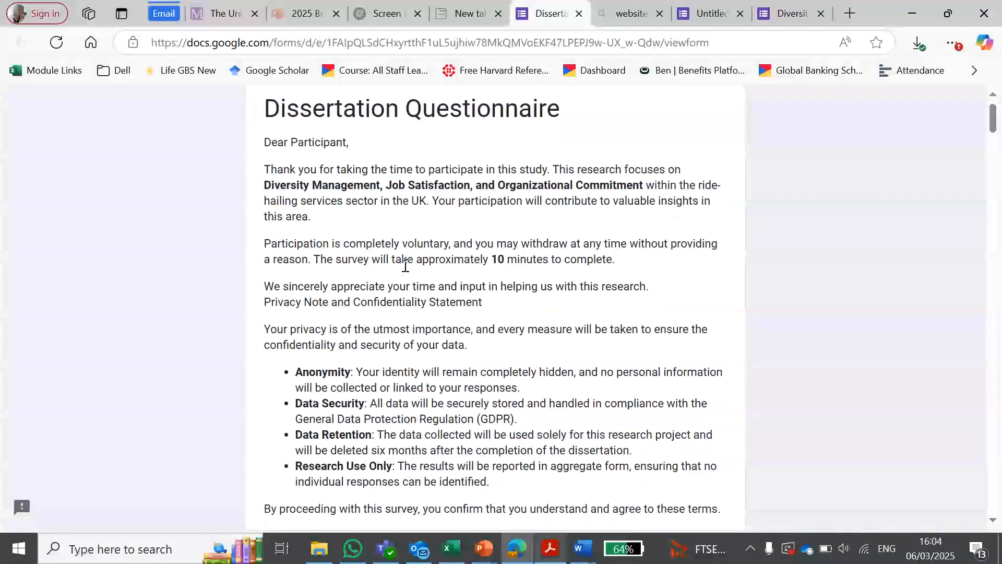
Step: Examine the Dissertation Questionnaire's participant consent checkboxes and its Digital Signature question
scroll(405, 265, "down", 12)
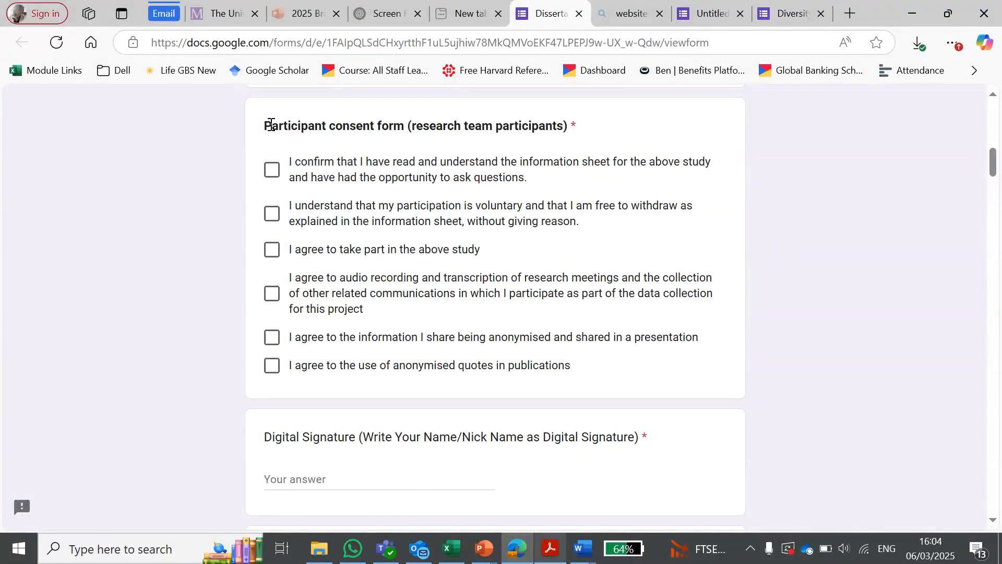
left_click_drag(270, 125, 566, 125)
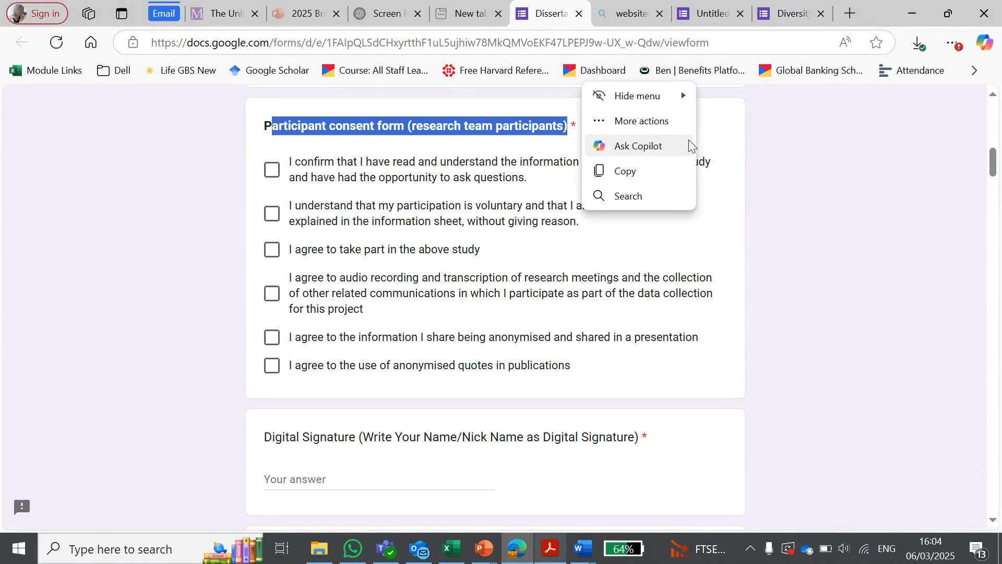
left_click(731, 132)
scroll(523, 284, "down", 6)
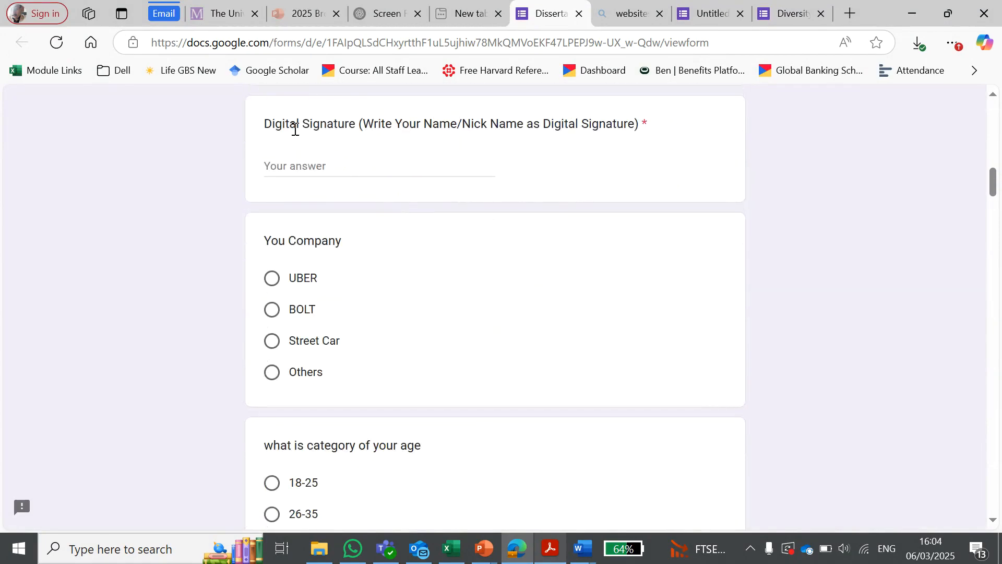
left_click_drag(272, 126, 652, 127)
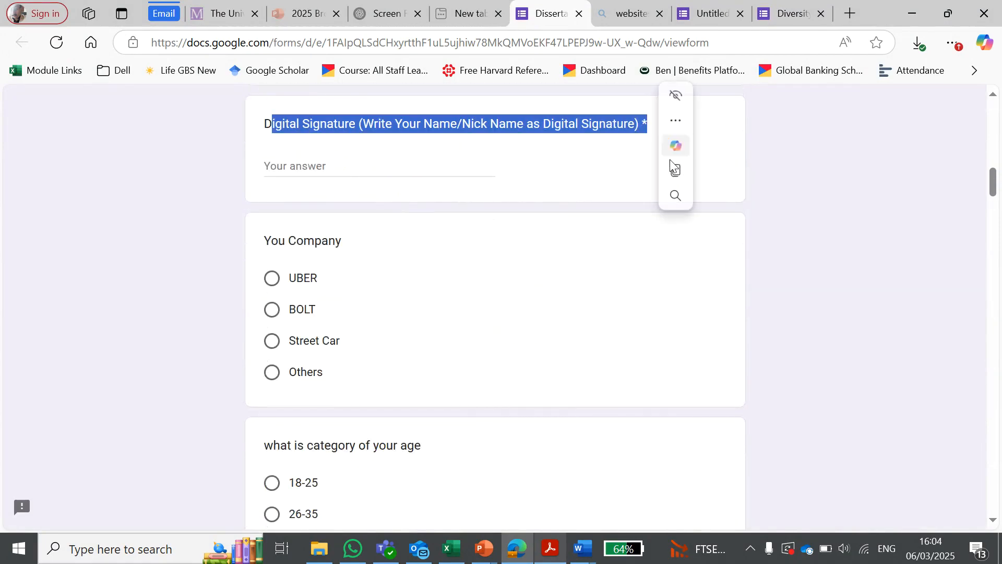
Step: Examine the Dissertation Questionnaire's "You Company" question and its answer options
left_click(576, 147)
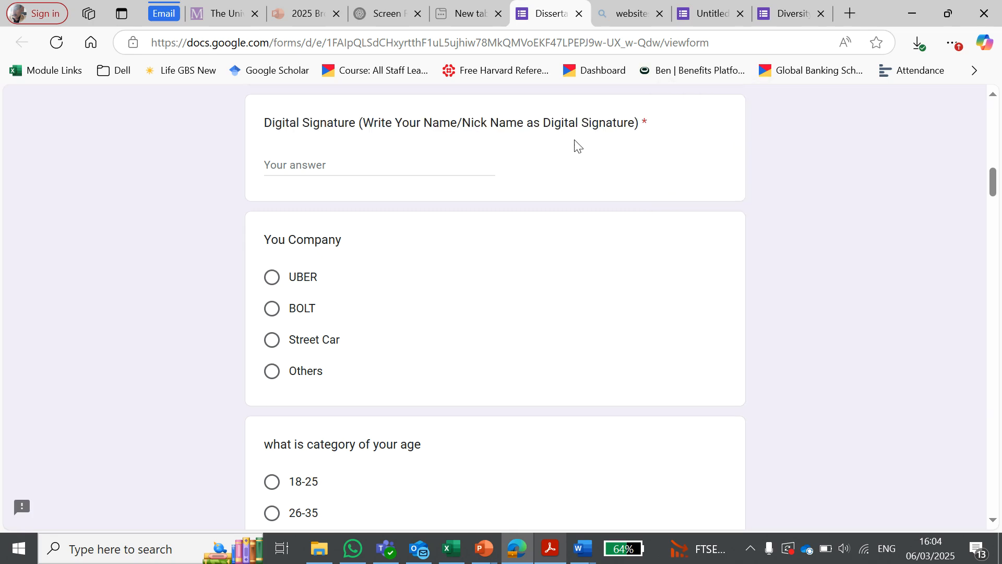
scroll(362, 136, "down", 2)
scroll(286, 152, "up", 1)
left_click_drag(272, 161, 355, 170)
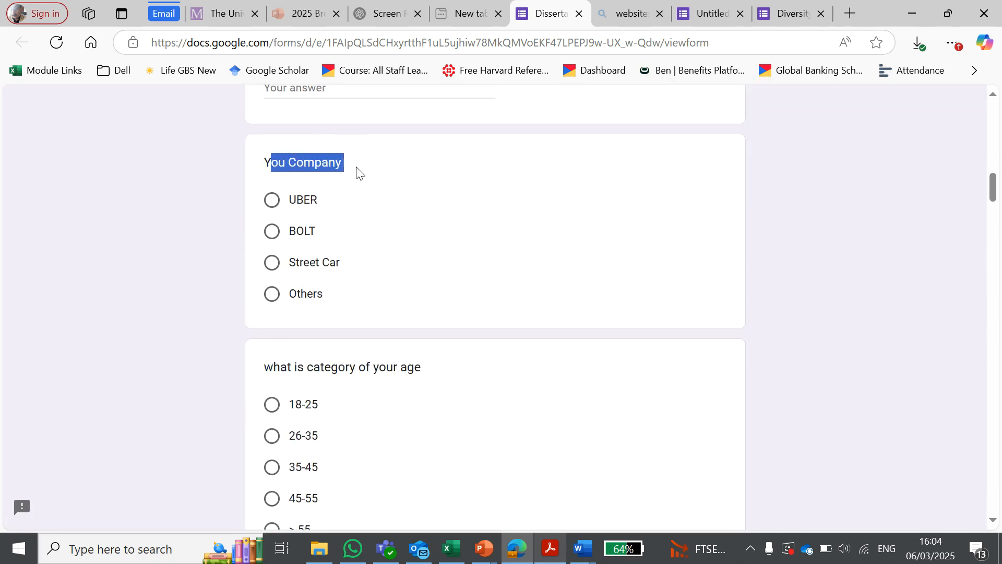
scroll(438, 367, "down", 3)
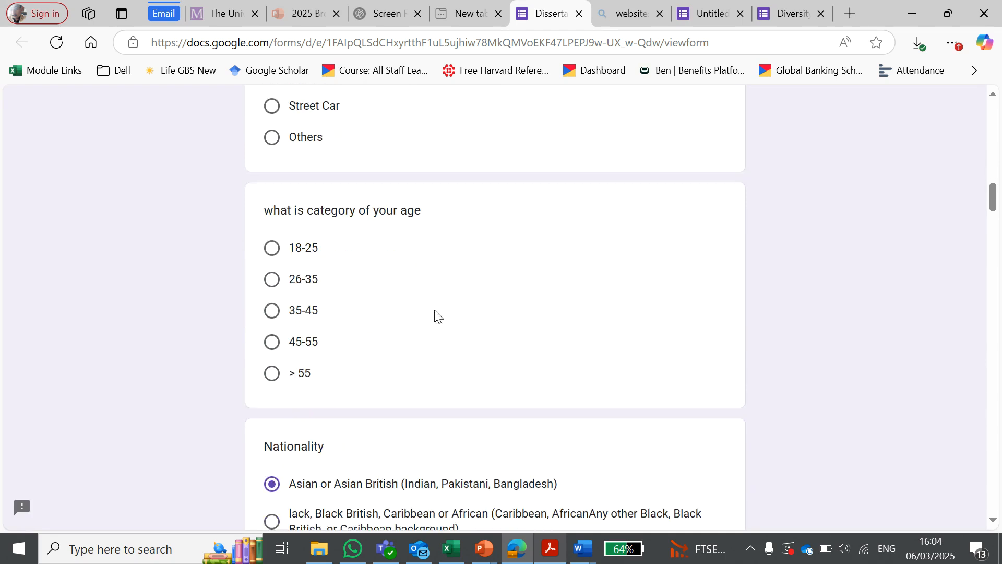
Step: Try the answer options of the age category question one after another, finishing with "> 55" selected
left_click(413, 275)
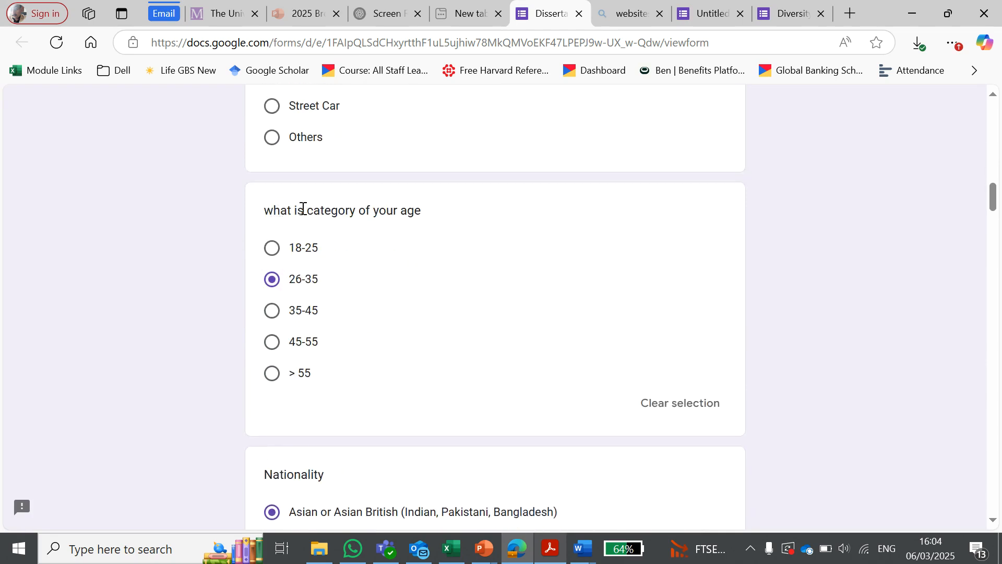
left_click_drag(272, 210, 365, 253)
left_click(273, 281)
left_click(270, 316)
left_click(270, 343)
left_click(271, 248)
left_click(271, 281)
left_click(272, 313)
left_click(271, 345)
left_click(270, 374)
Step: Examine the Nationality question and its ethnic group options
scroll(479, 291, "down", 3)
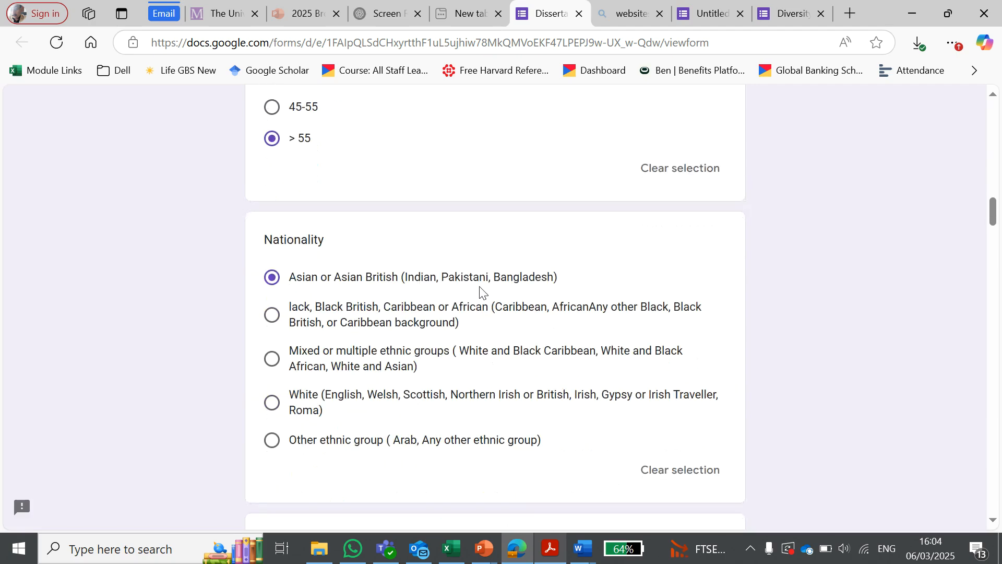
scroll(433, 276, "down", 2)
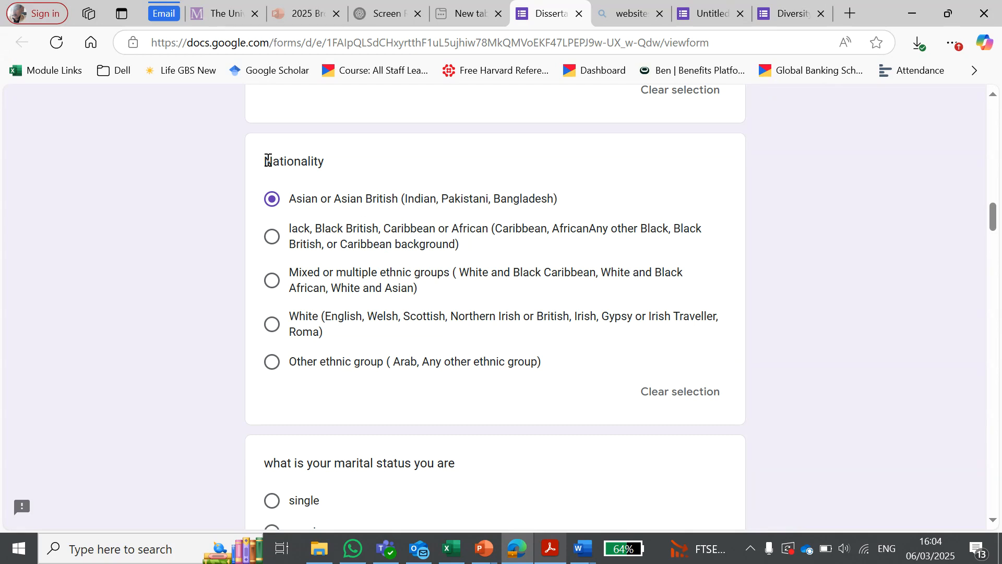
left_click_drag(268, 160, 320, 158)
left_click(577, 183)
scroll(326, 250, "down", 4)
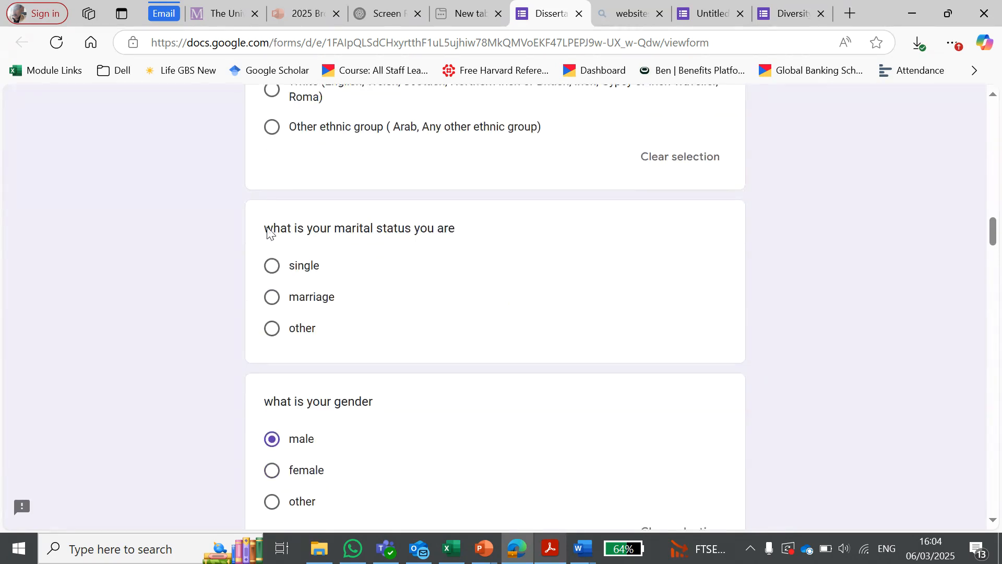
Step: Examine the marital status question and choose "marriage" as its answer
left_click_drag(268, 232, 441, 255)
left_click(438, 300)
scroll(527, 326, "down", 4)
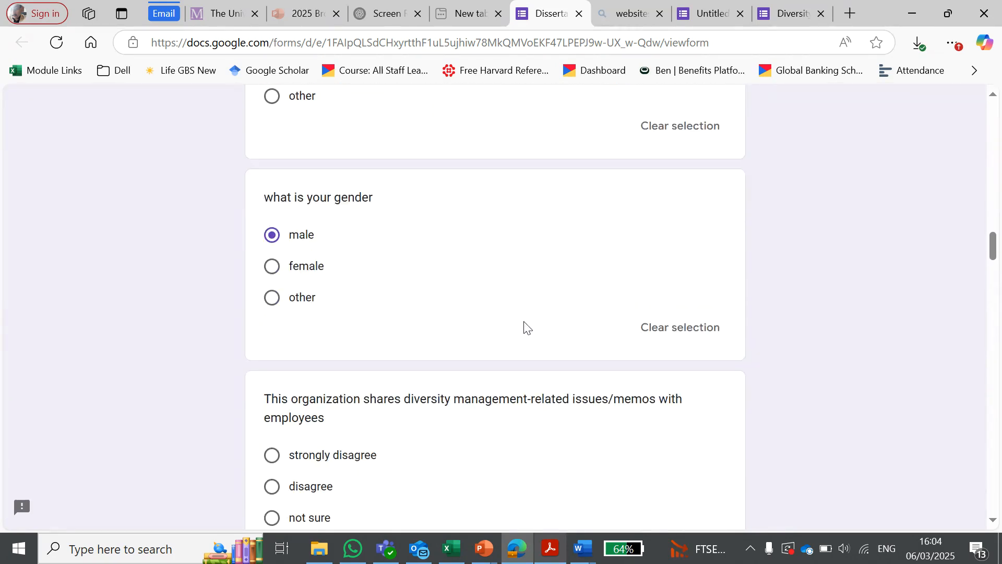
Step: Examine the agreement-scale questions about how the organization shares diversity issues, communicates training and nurtures minority role models
scroll(389, 262, "down", 3)
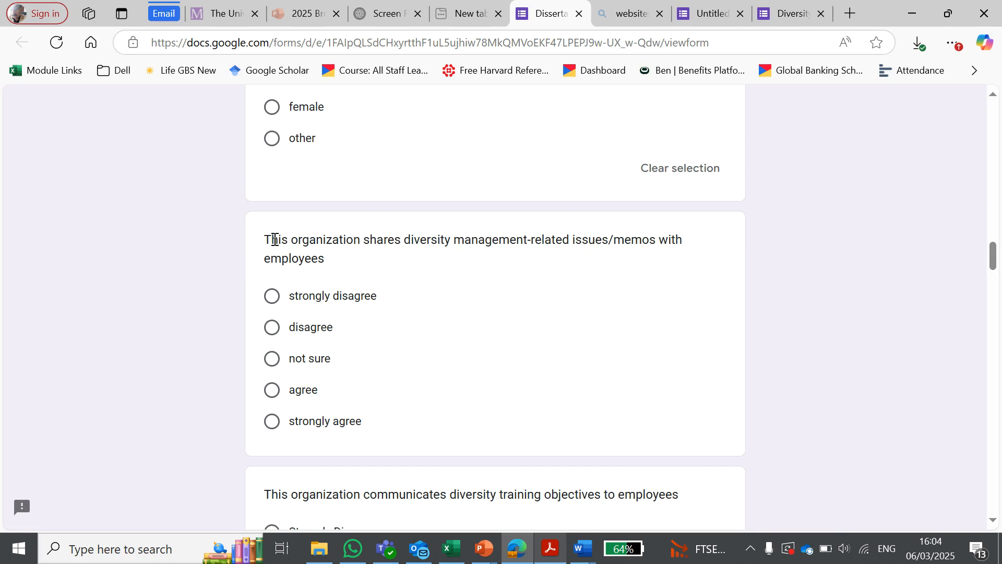
left_click_drag(275, 239, 481, 288)
scroll(483, 292, "down", 7)
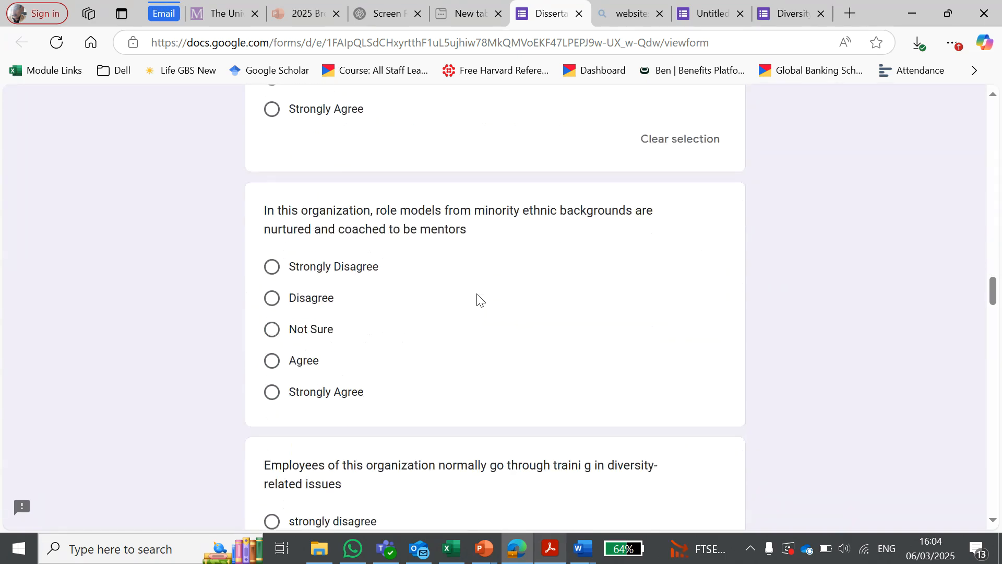
scroll(478, 298, "down", 8)
scroll(495, 282, "up", 16)
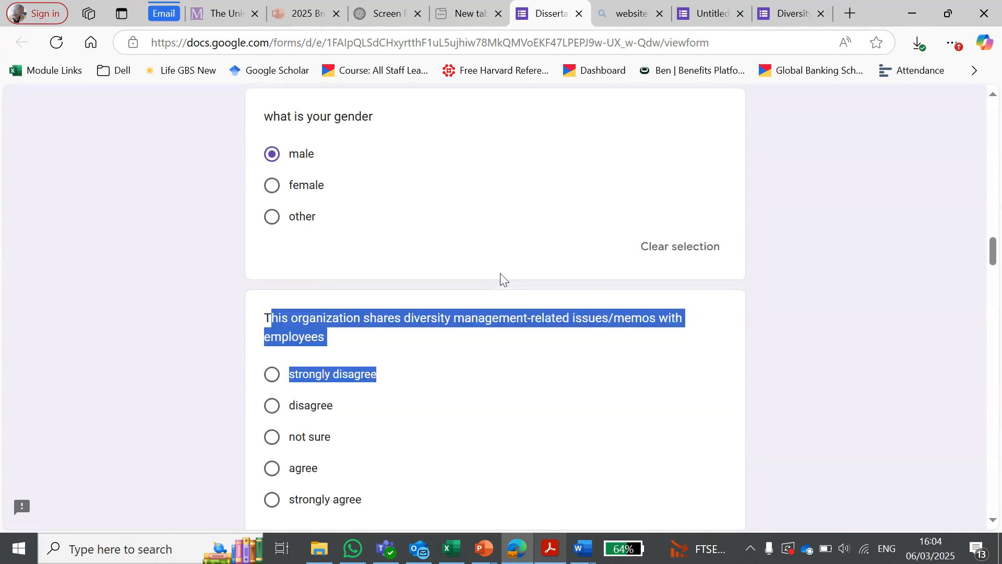
scroll(500, 274, "up", 7)
Step: Look at the start of the Diversity Management Survey preview, close it and return to the form's editor
left_click(793, 3)
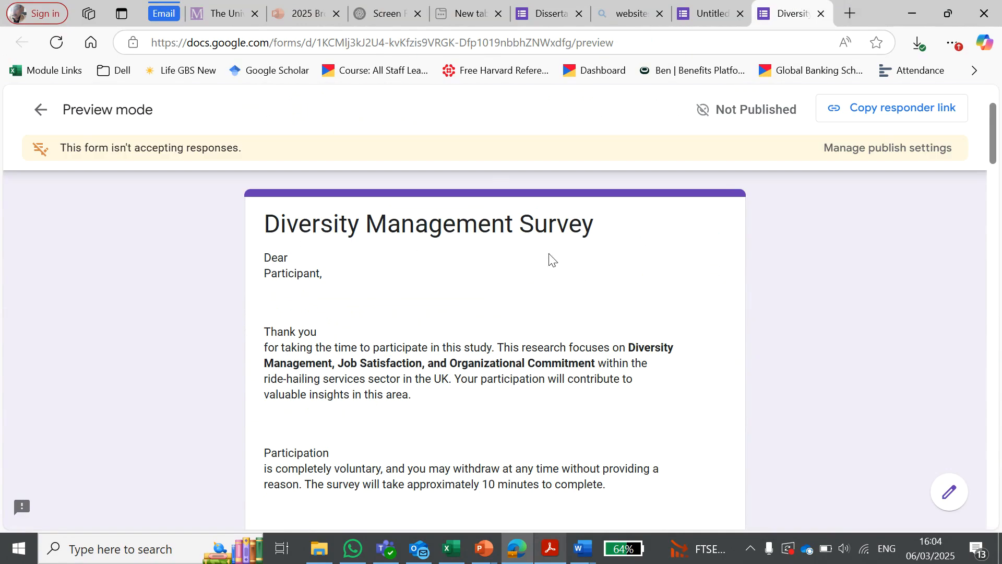
scroll(553, 224, "down", 5)
scroll(554, 225, "up", 5)
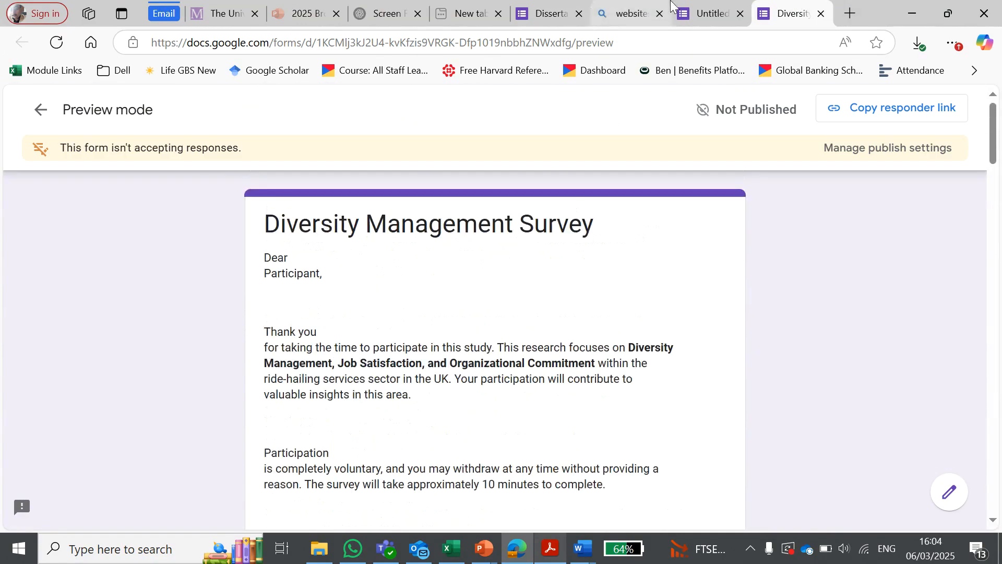
left_click(633, 6)
left_click(704, 5)
left_click(788, 6)
left_click(821, 13)
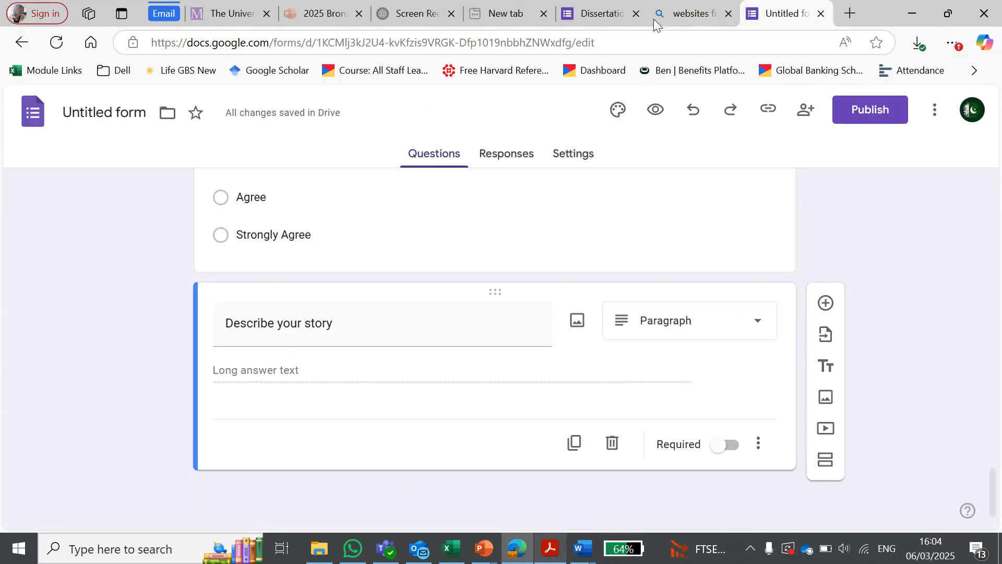
Step: Copy the responder link of the still unpublished Diversity Management Survey form
scroll(494, 309, "up", 5)
scroll(494, 309, "up", 10)
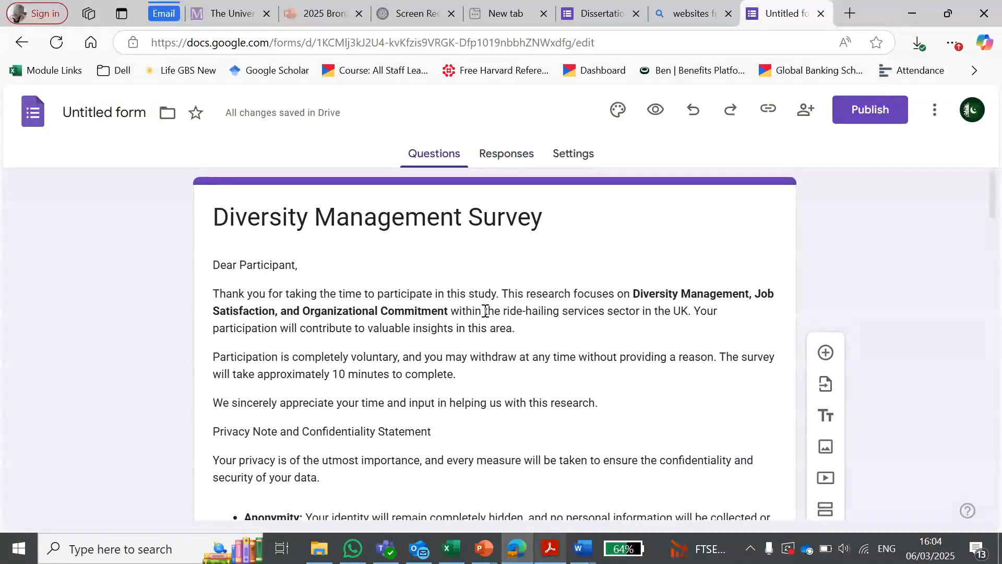
left_click(767, 117)
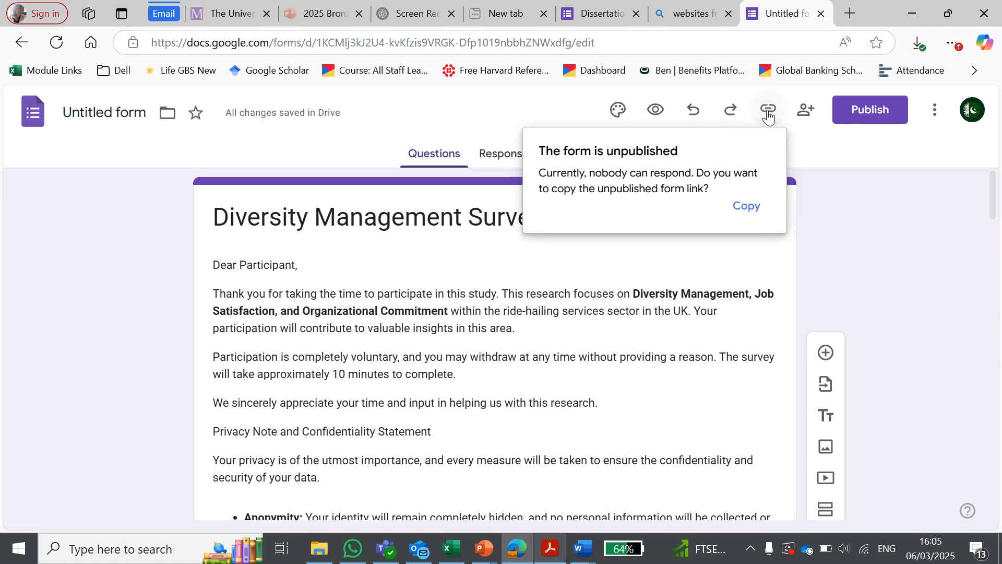
left_click(746, 208)
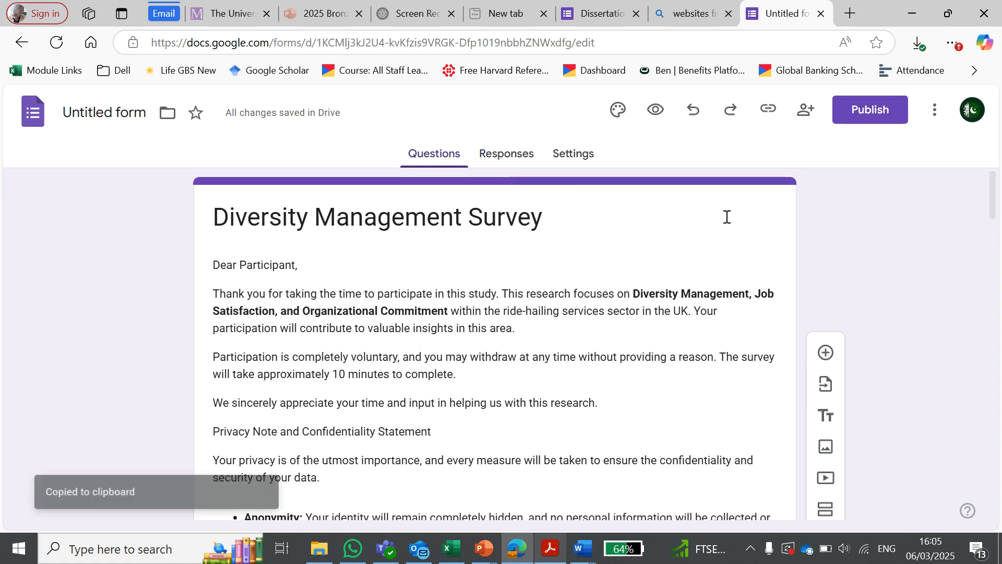
Step: Publish the form for anyone with the link and dismiss the response management tip
left_click(863, 119)
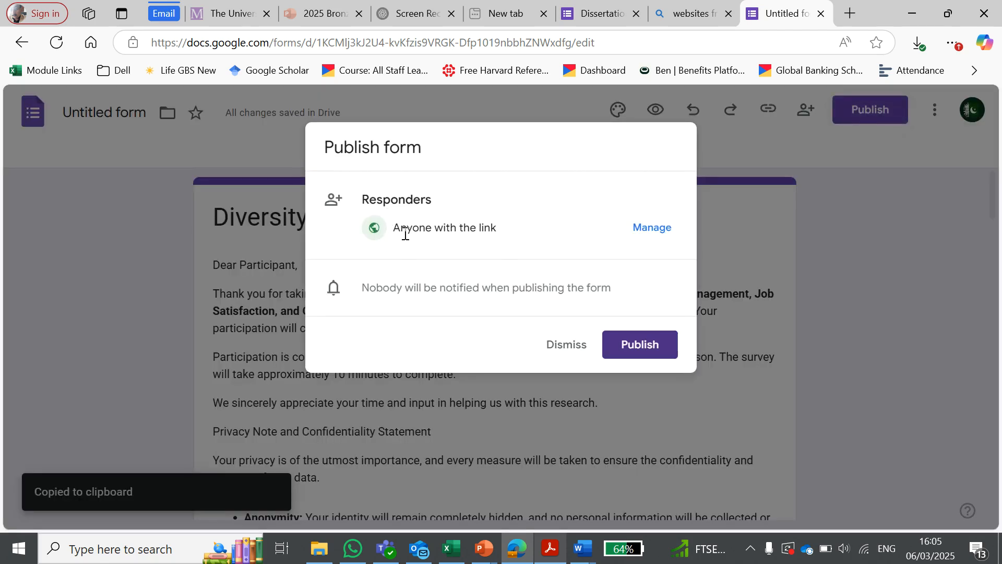
left_click(645, 346)
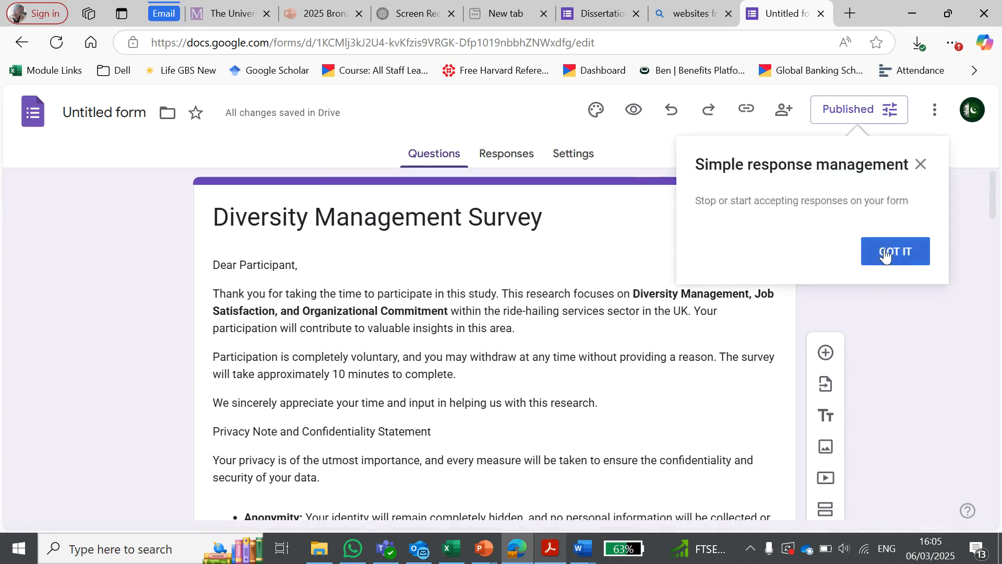
left_click(886, 252)
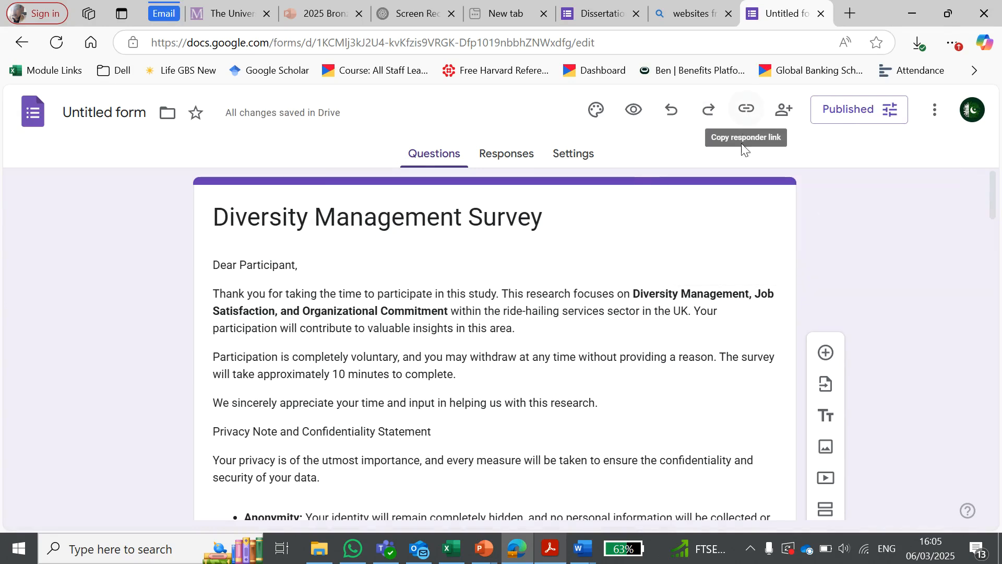
Step: Shorten the published form's responder link and copy the short URL
left_click(745, 111)
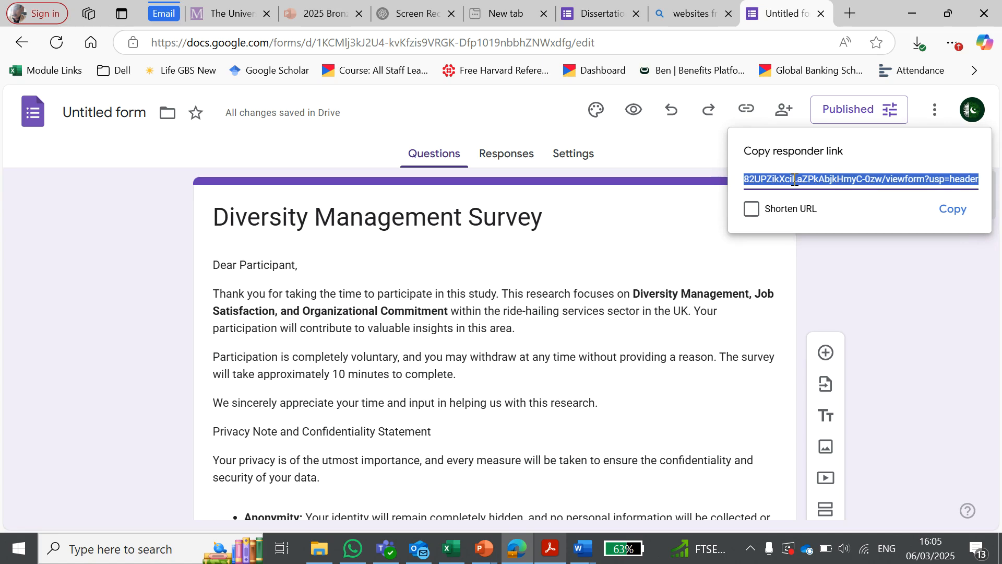
left_click(762, 210)
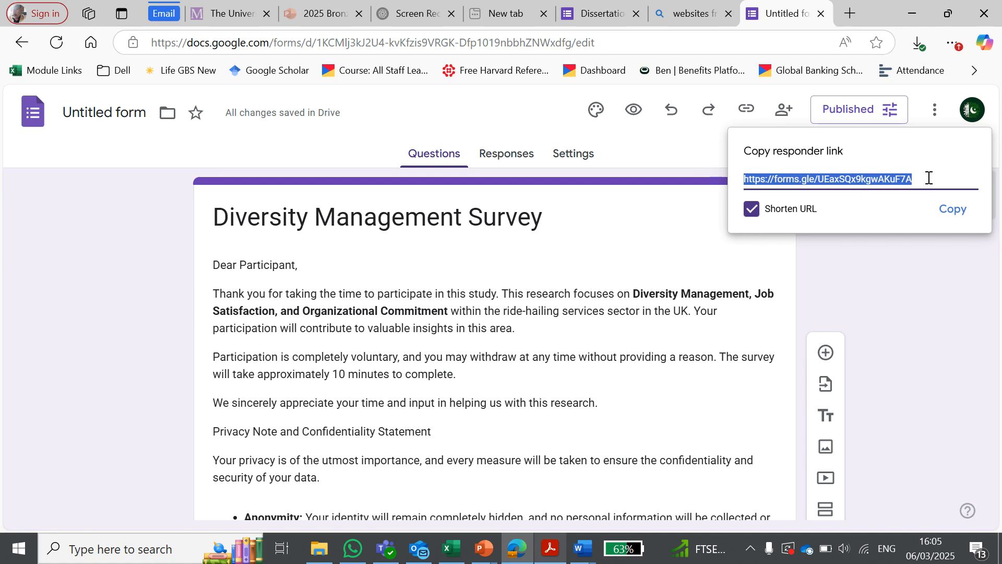
left_click(756, 218)
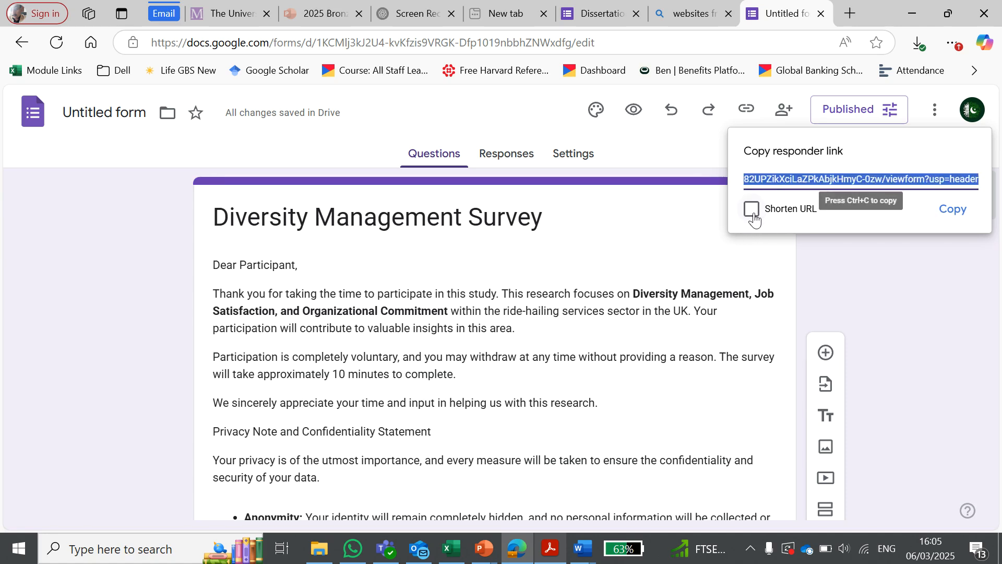
left_click(754, 220)
left_click(755, 219)
left_click(755, 219)
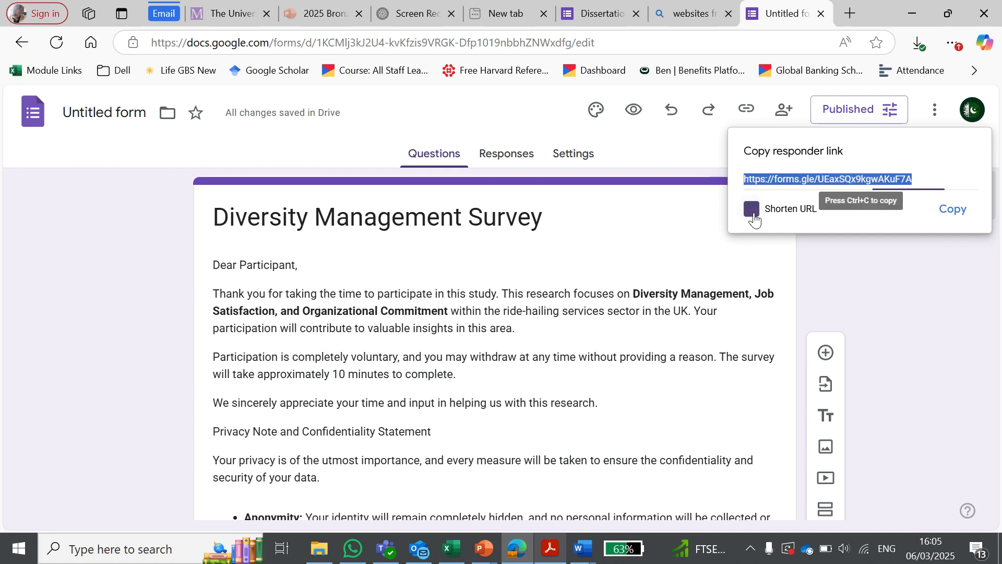
right_click(830, 176)
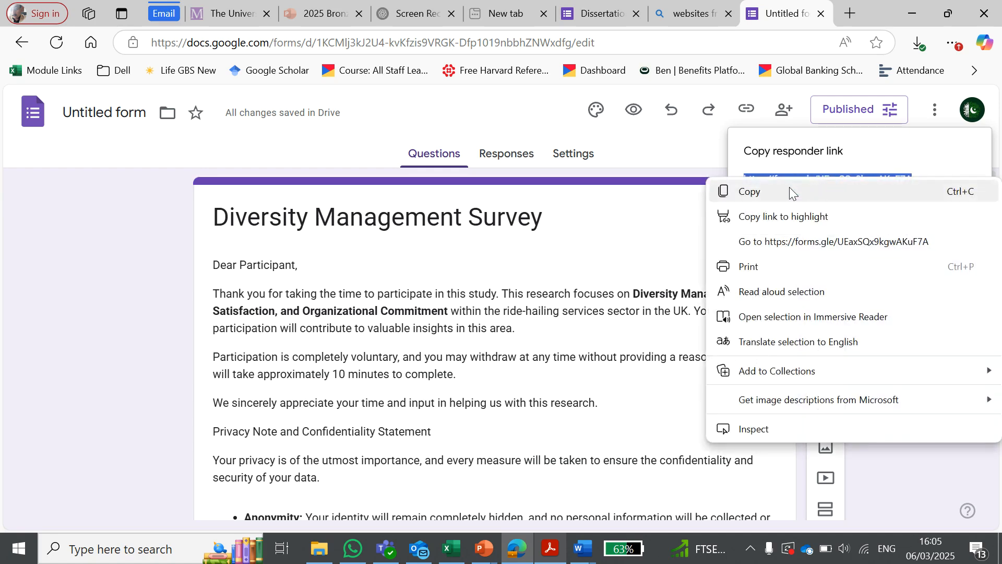
left_click(788, 189)
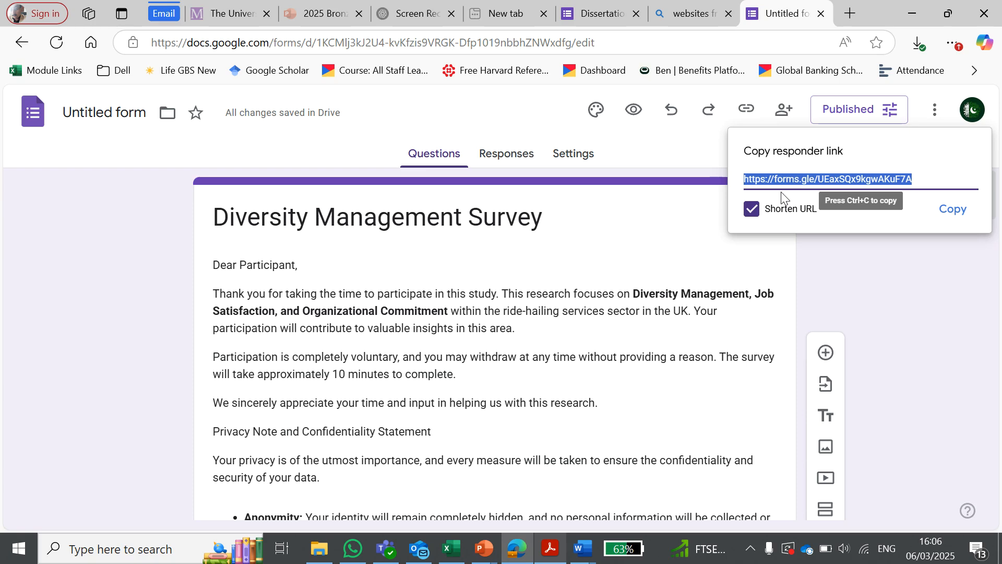
scroll(334, 351, "down", 10)
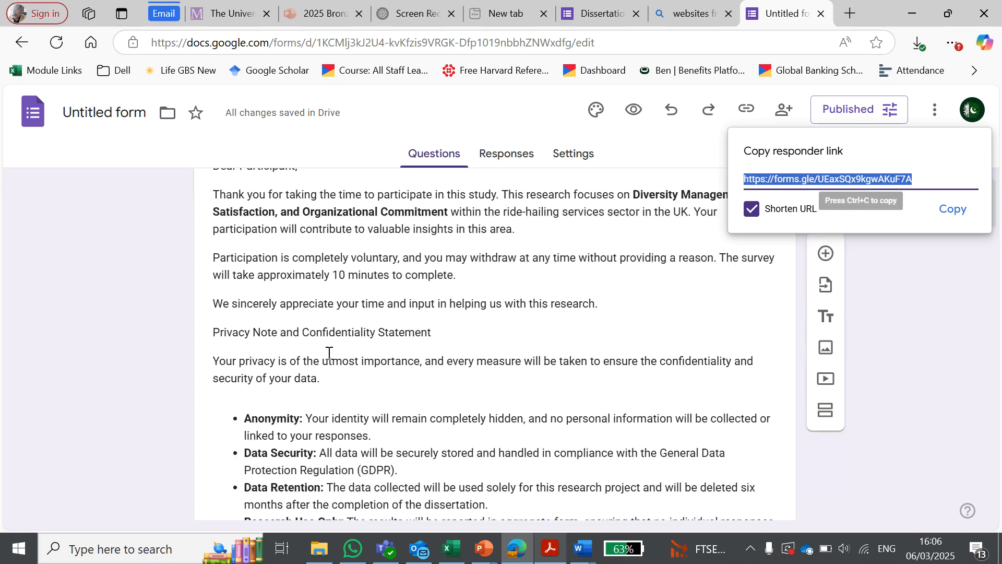
scroll(336, 348, "down", 15)
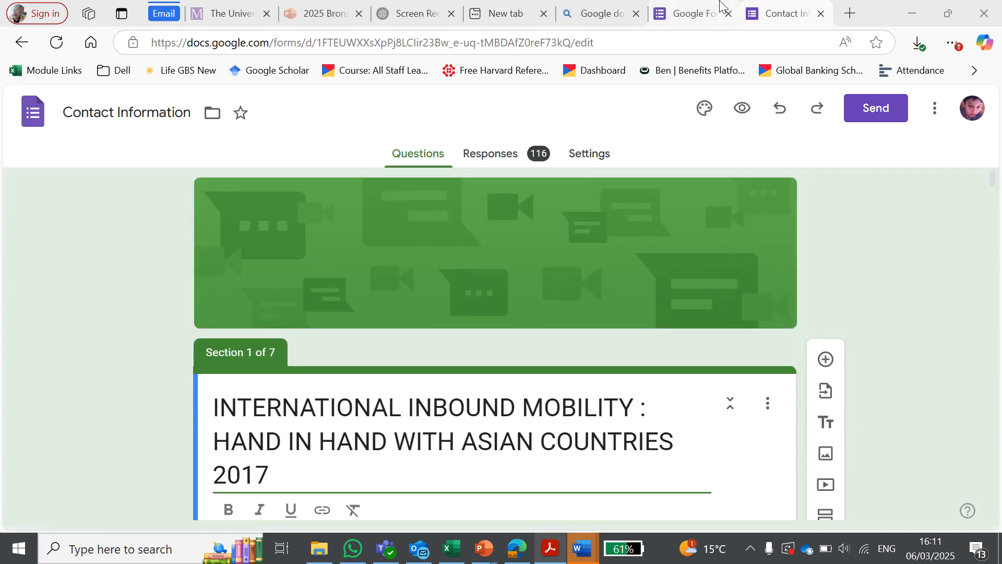
Step: Return from the "Contact Information" form to the Forms home page and reopen it from the recent forms
left_click(785, 3)
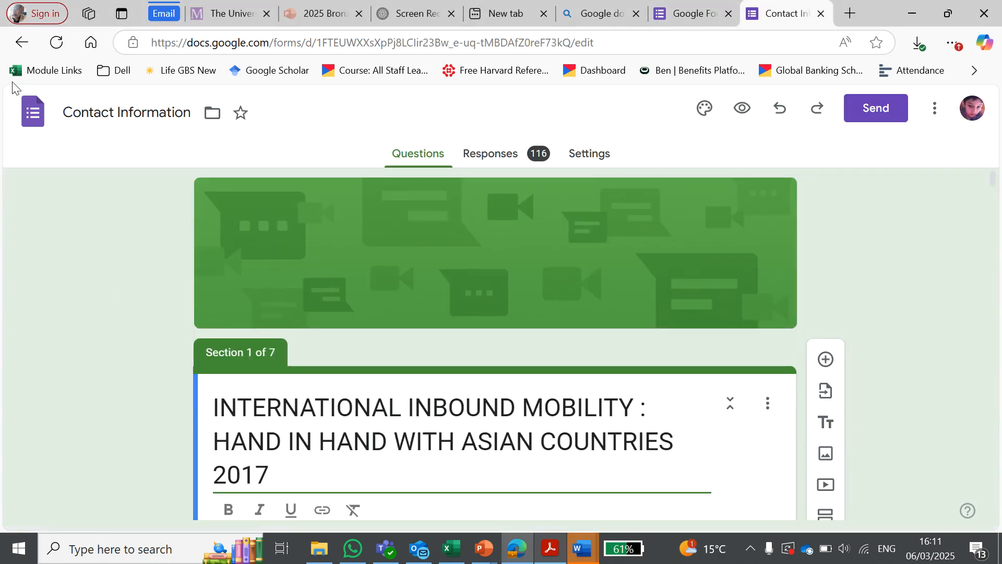
left_click(22, 42)
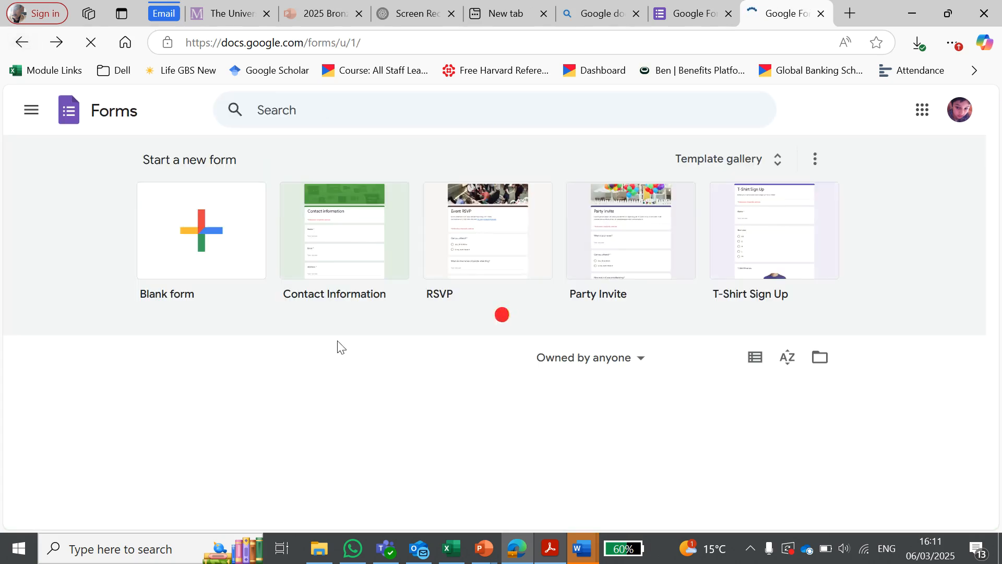
scroll(365, 349, "down", 1)
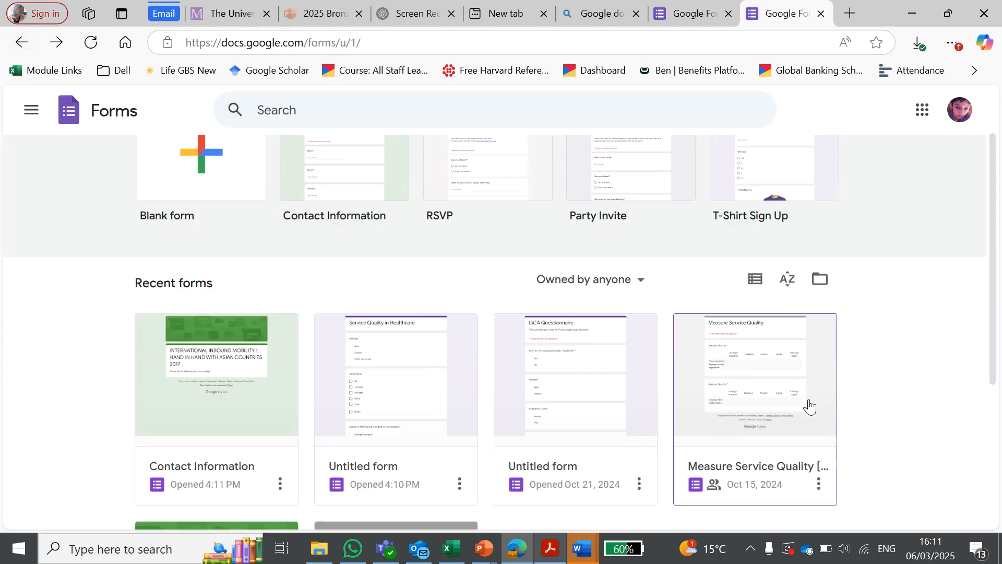
left_click(205, 356)
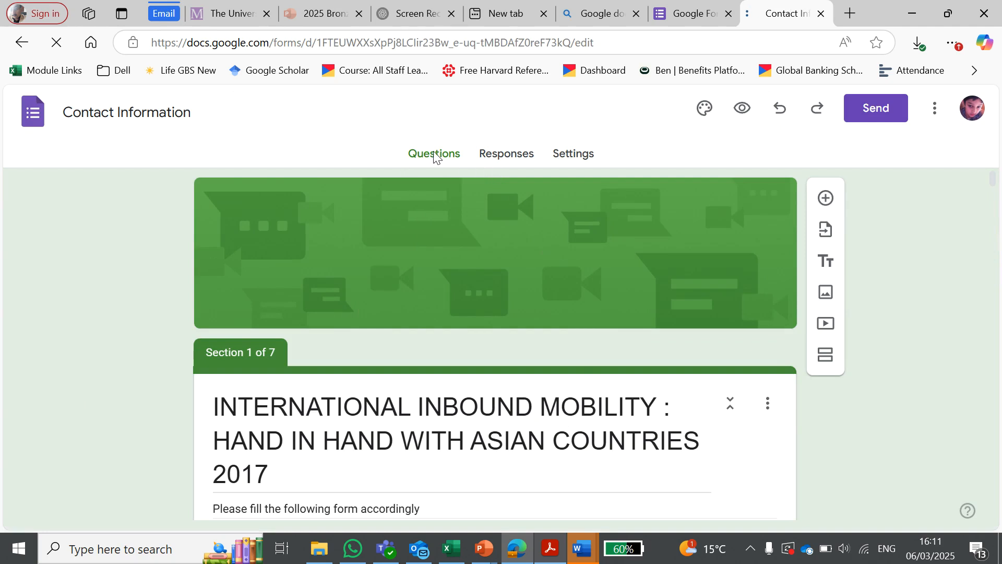
Step: Open the response summary of the "Contact Information" form and examine the Title question's pie chart
left_click(488, 156)
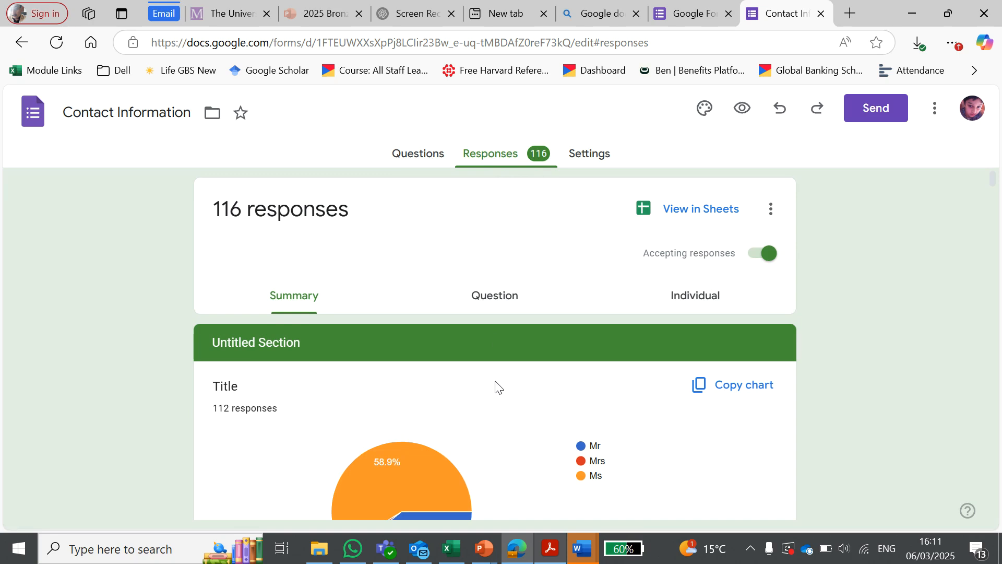
scroll(495, 387, "down", 3)
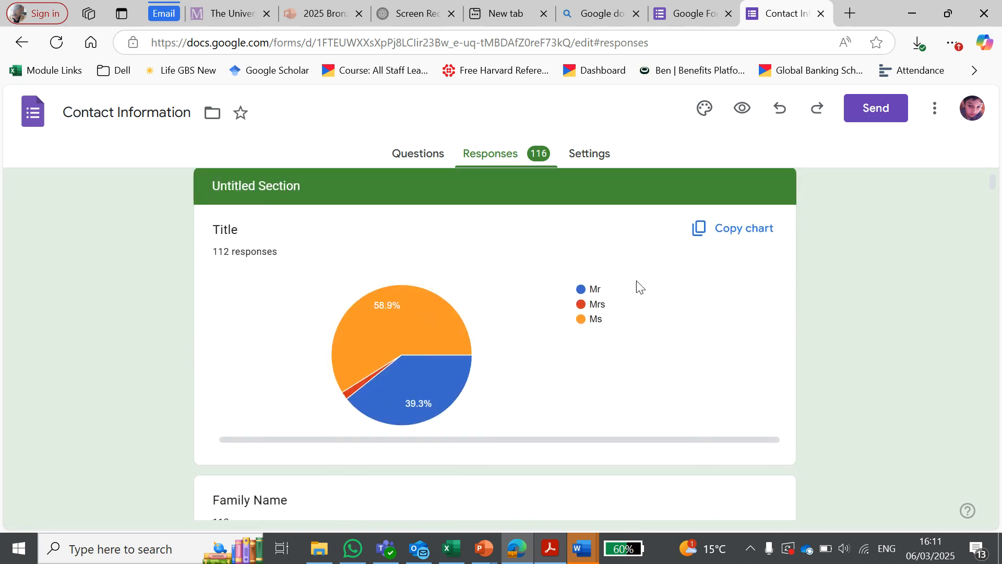
scroll(647, 289, "up", 3)
scroll(401, 311, "down", 4)
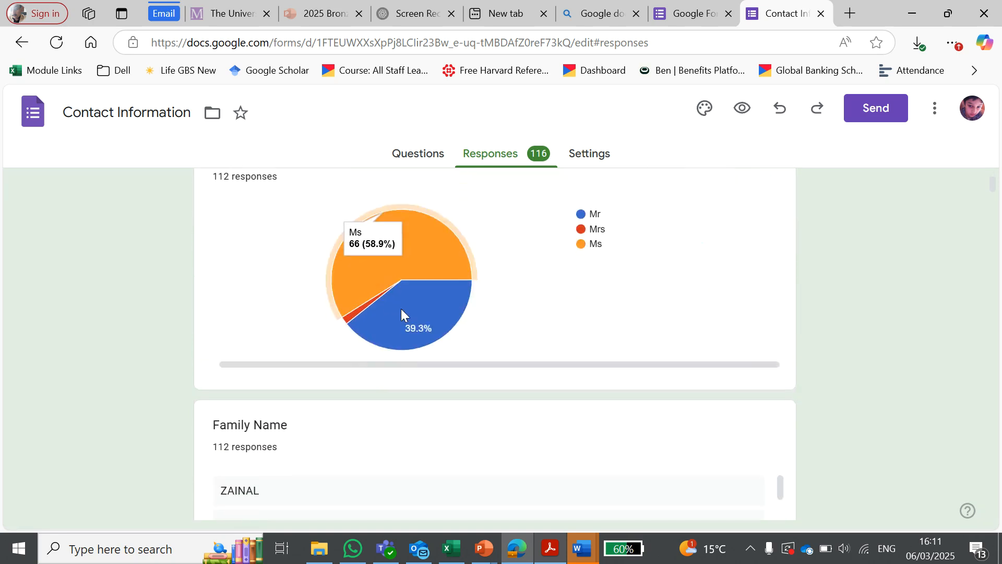
Step: Examine the summaries of the remaining questions, from the name fields through Passport Number, Position, Country and Institution to Home Address
scroll(459, 324, "down", 10)
scroll(822, 376, "down", 5)
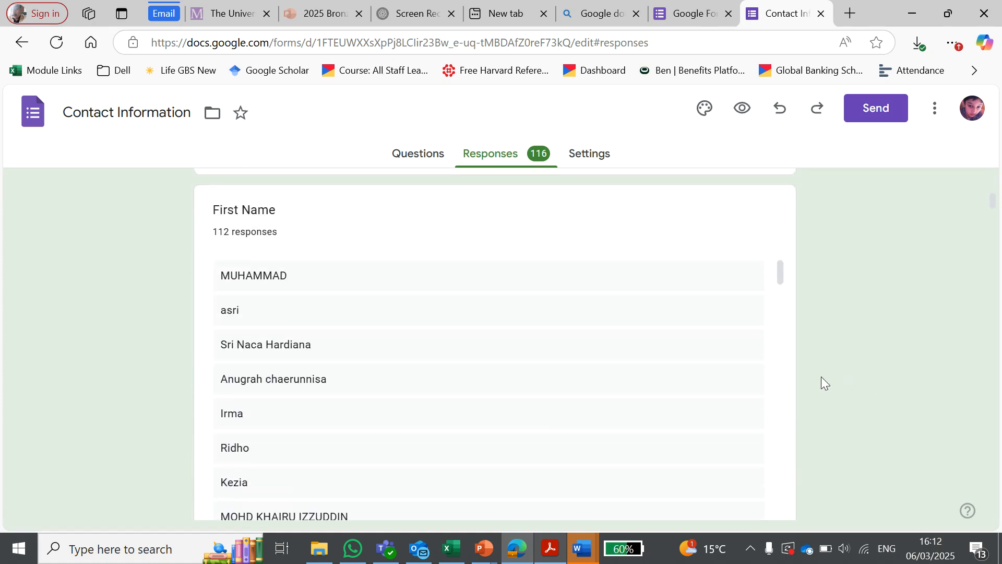
scroll(822, 377, "down", 18)
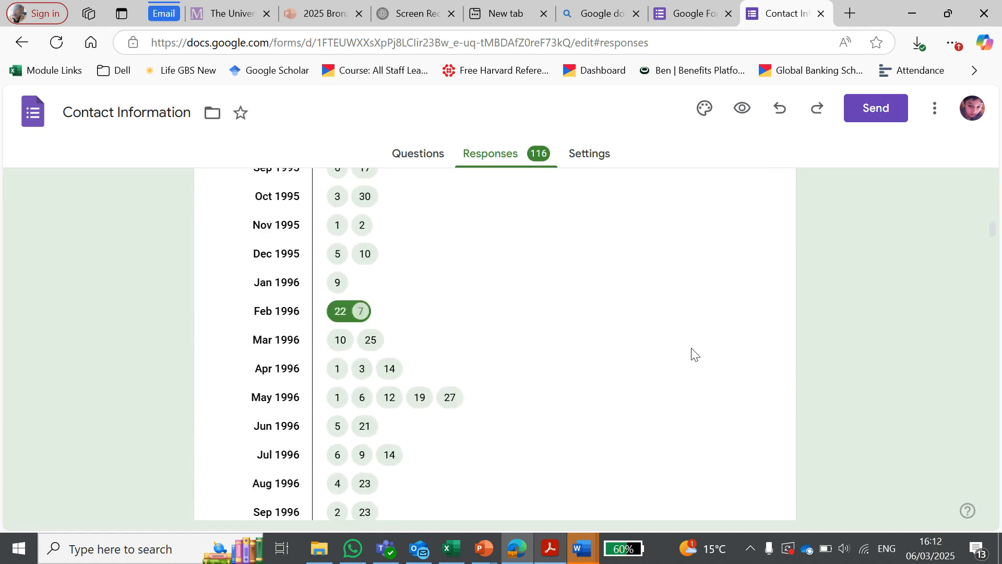
scroll(693, 353, "down", 15)
scroll(693, 354, "up", 3)
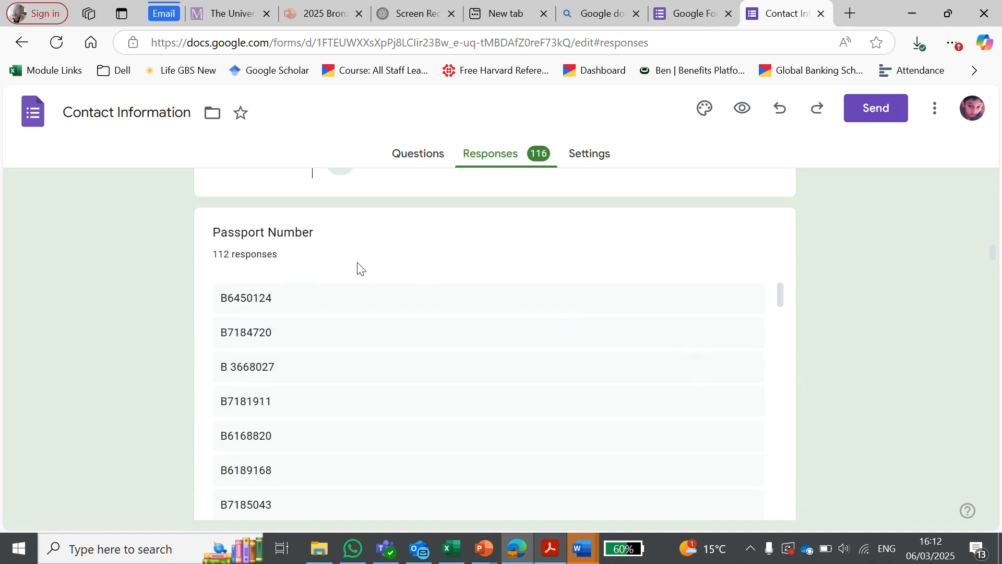
scroll(609, 329, "down", 10)
scroll(599, 328, "up", 2)
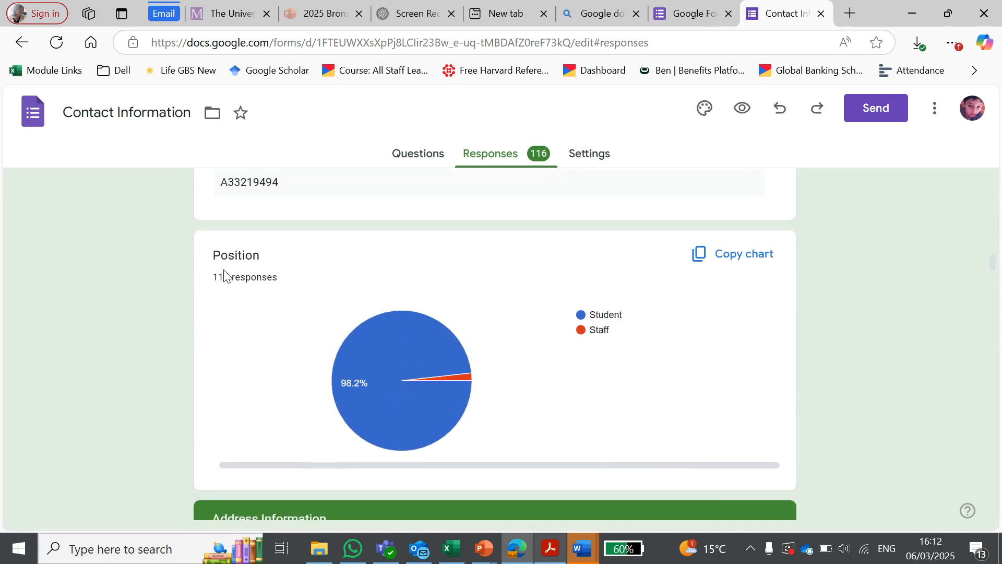
scroll(558, 381, "down", 4)
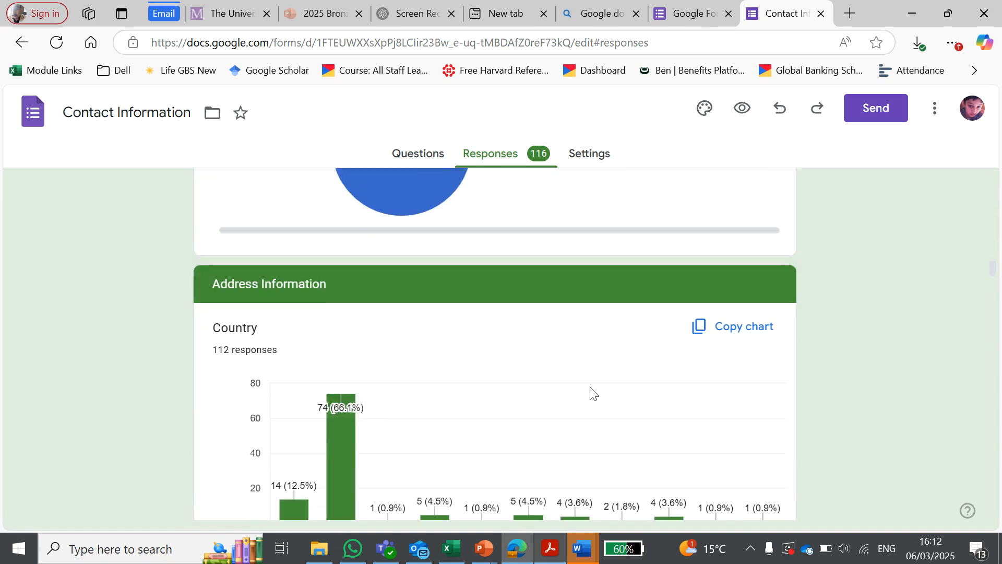
scroll(313, 313, "down", 8)
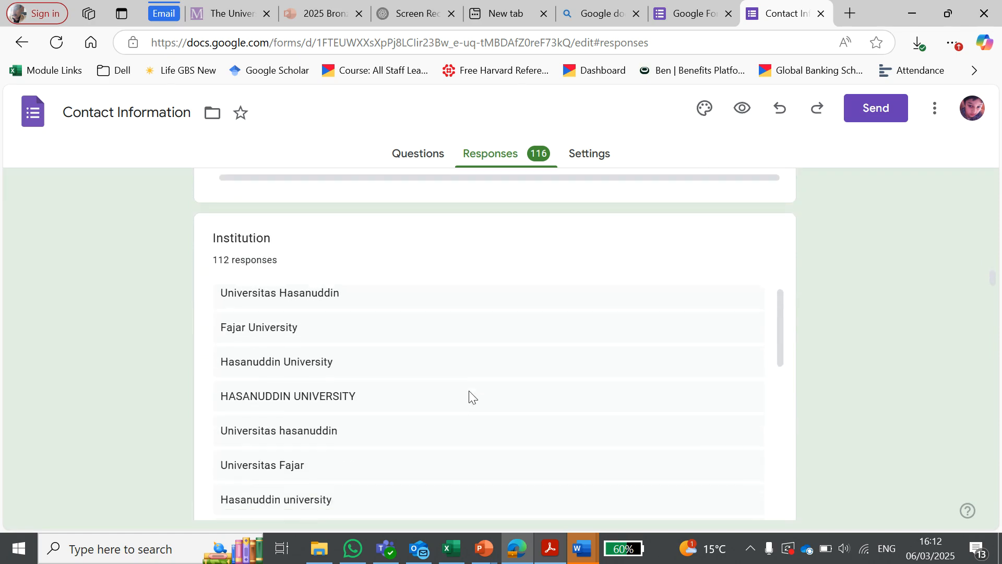
scroll(472, 396, "down", 3)
scroll(859, 414, "down", 5)
scroll(860, 414, "down", 4)
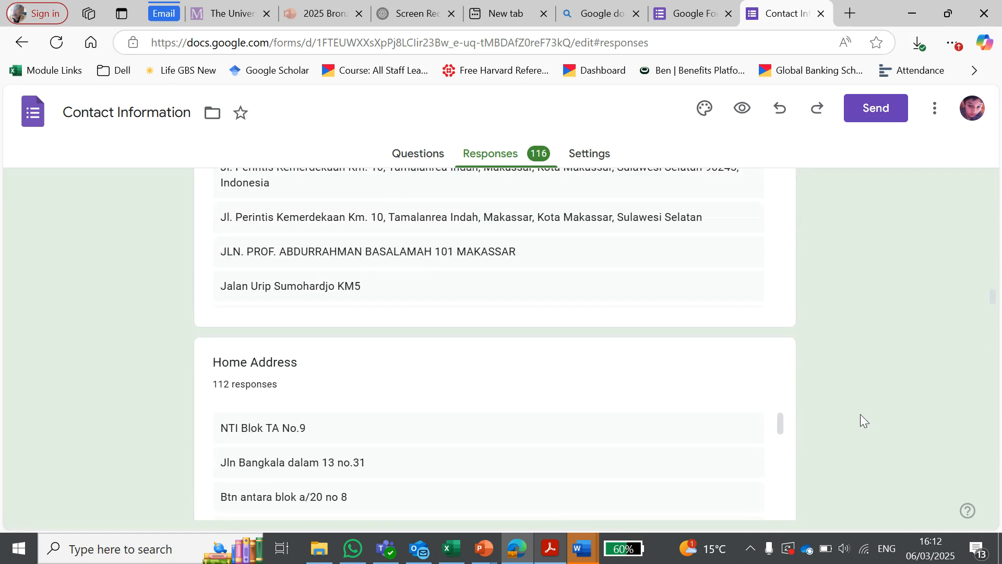
Step: View the collected responses in the form's linked Google Sheets spreadsheet, then close it to return to the response summary
scroll(860, 414, "up", 15)
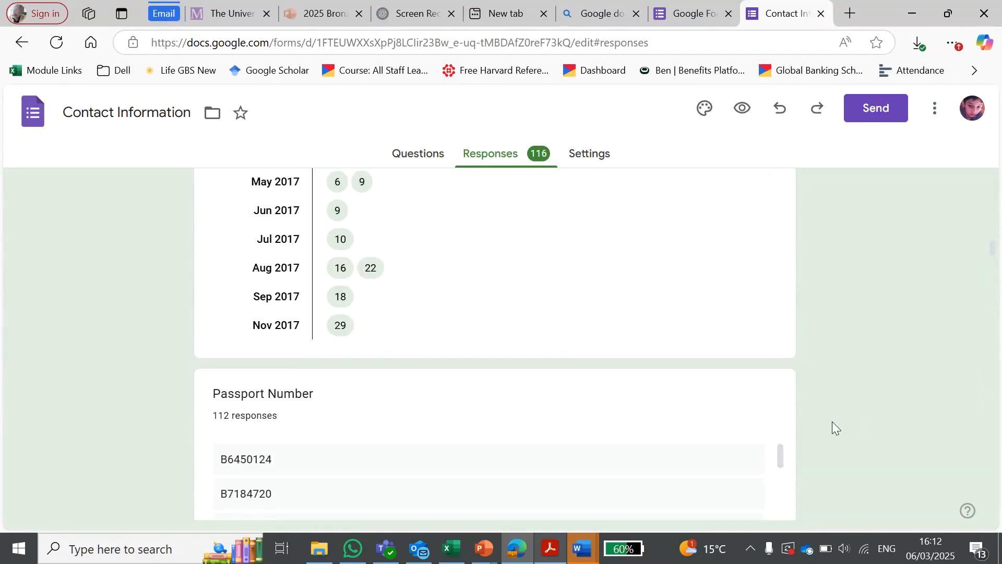
scroll(831, 421, "up", 5)
left_click_drag(993, 242, 982, 152)
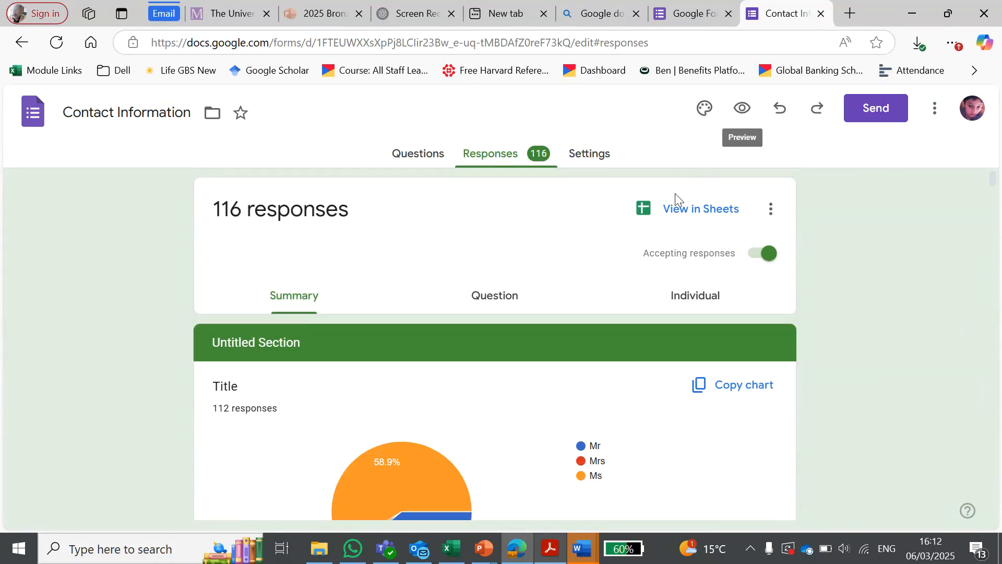
left_click(699, 214)
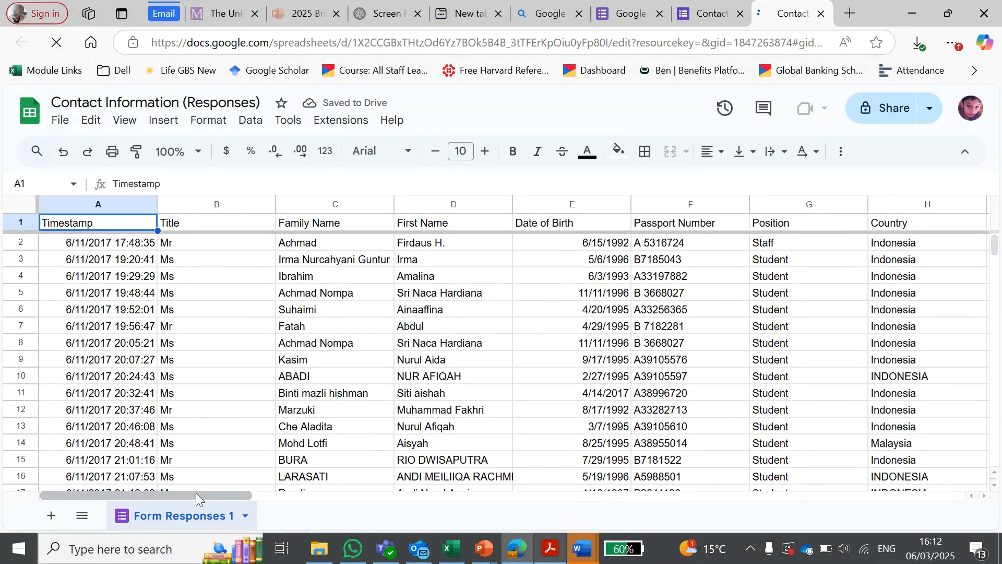
left_click_drag(196, 494, 6, 475)
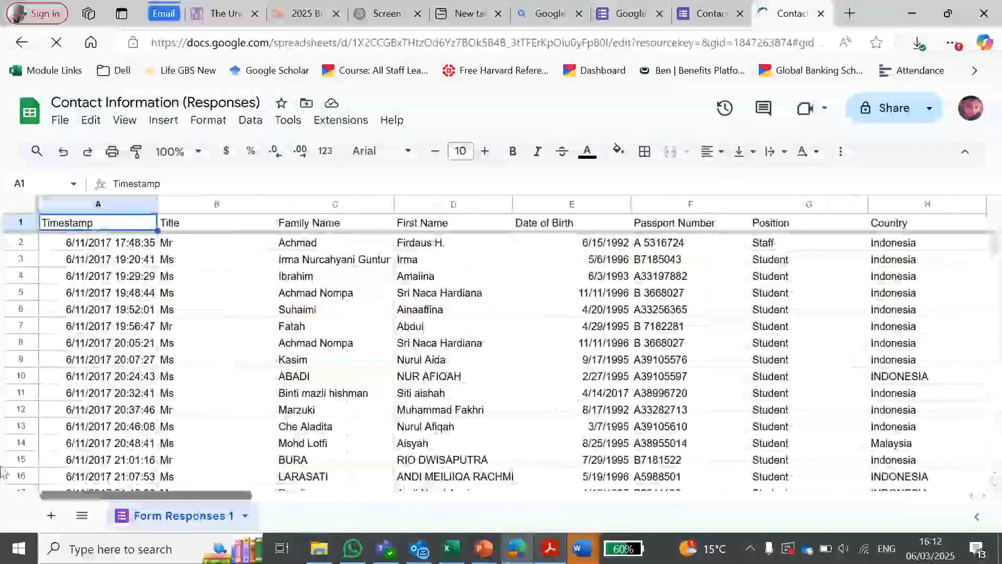
left_click(820, 14)
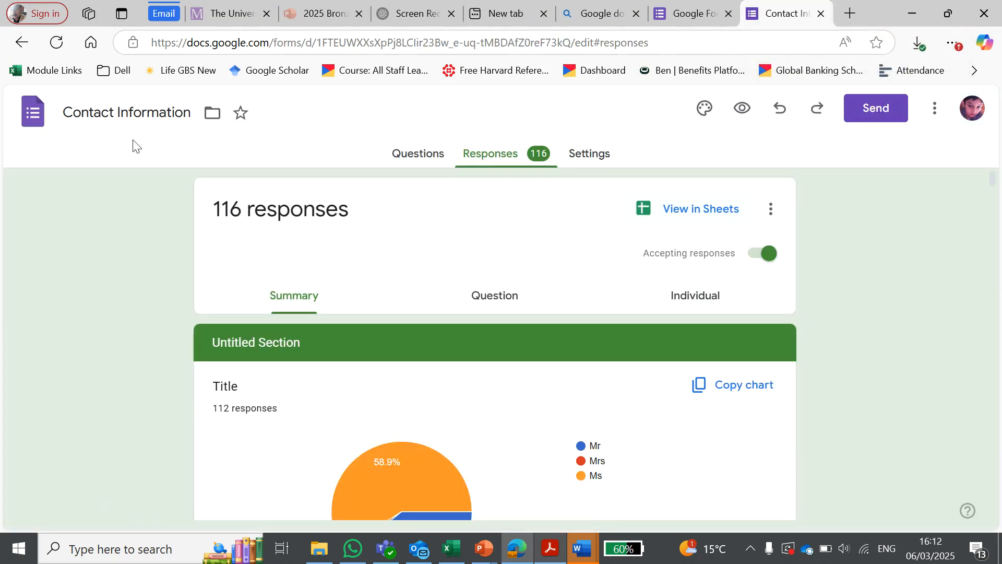